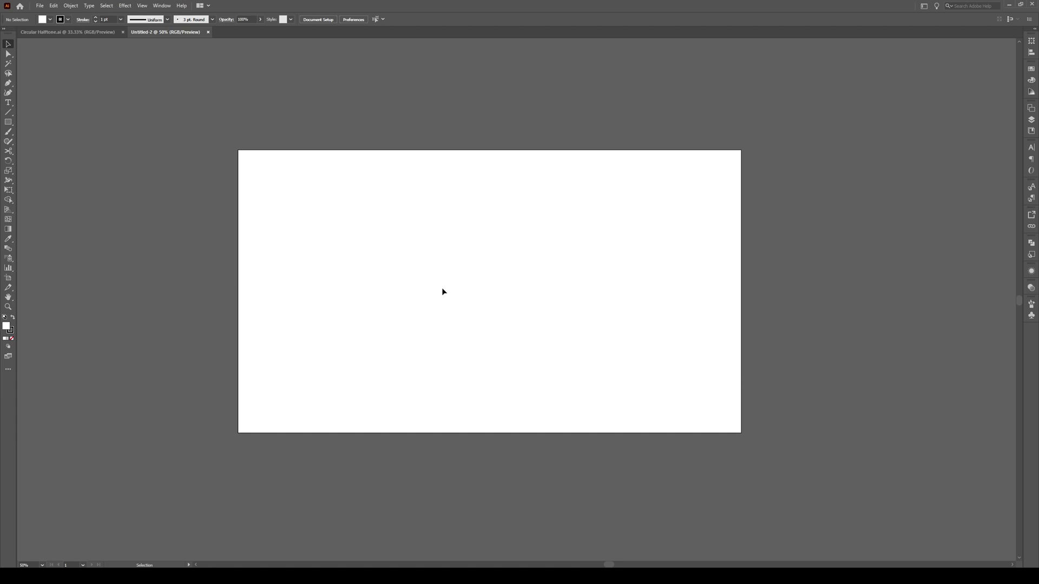
- Draw a 500 × 500 pt circle with the Ellipse tool
key(l)
click(448, 237)
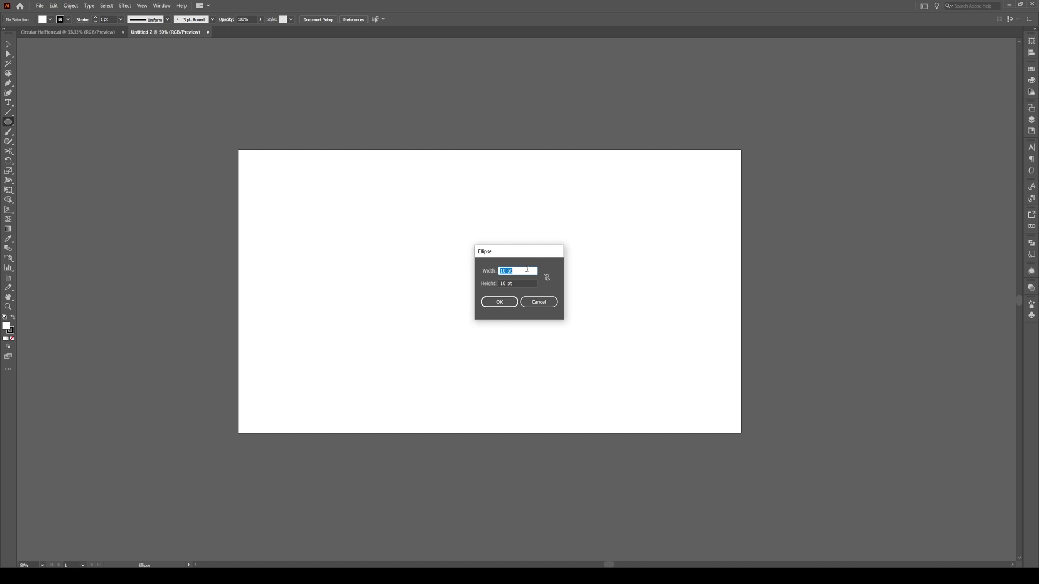
text(500)
key(Tab)
text(500)
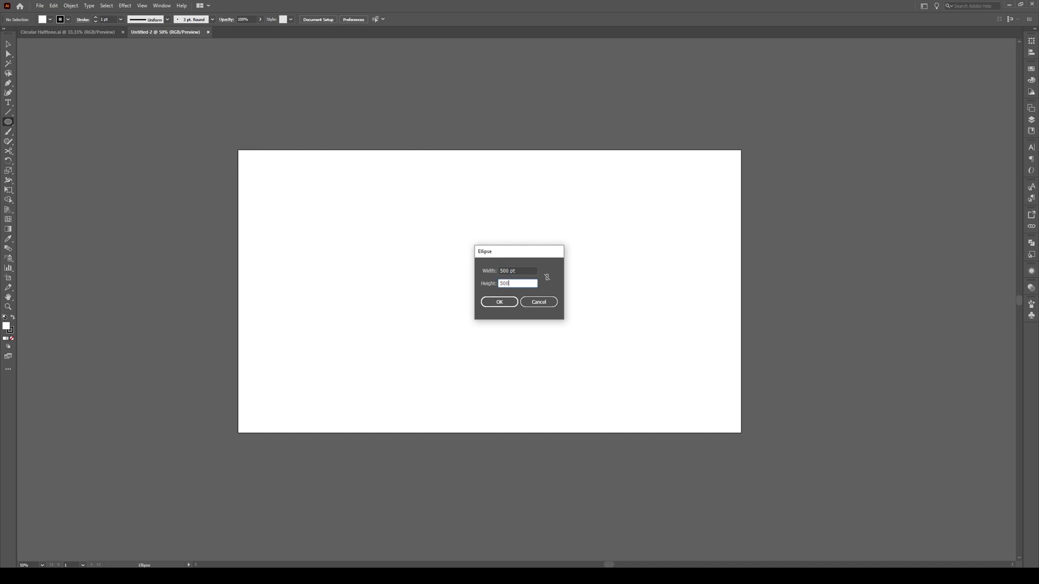
click(491, 302)
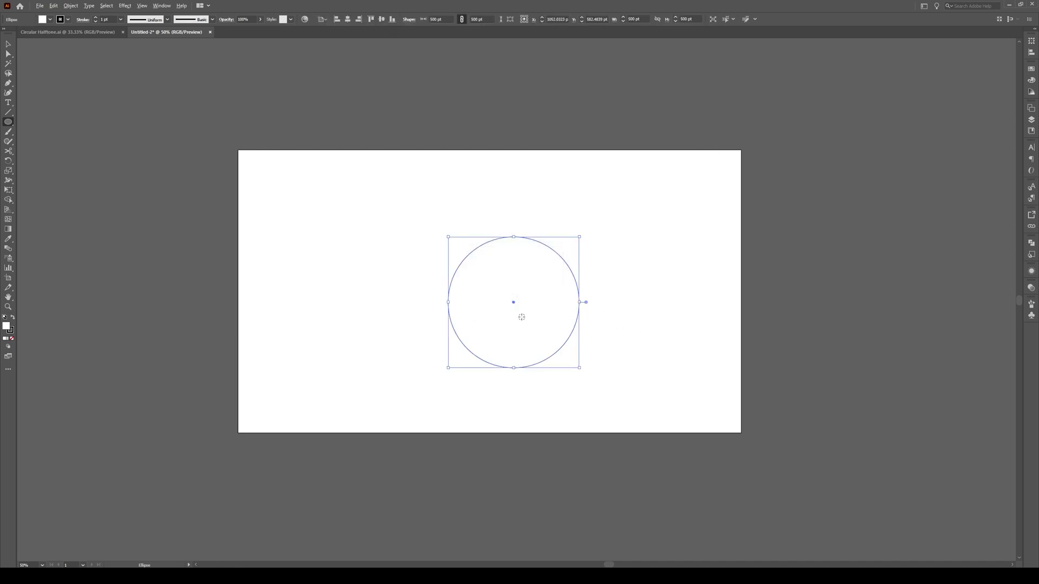
- Set the circle's fill to None
scroll(517, 319, up, 1)
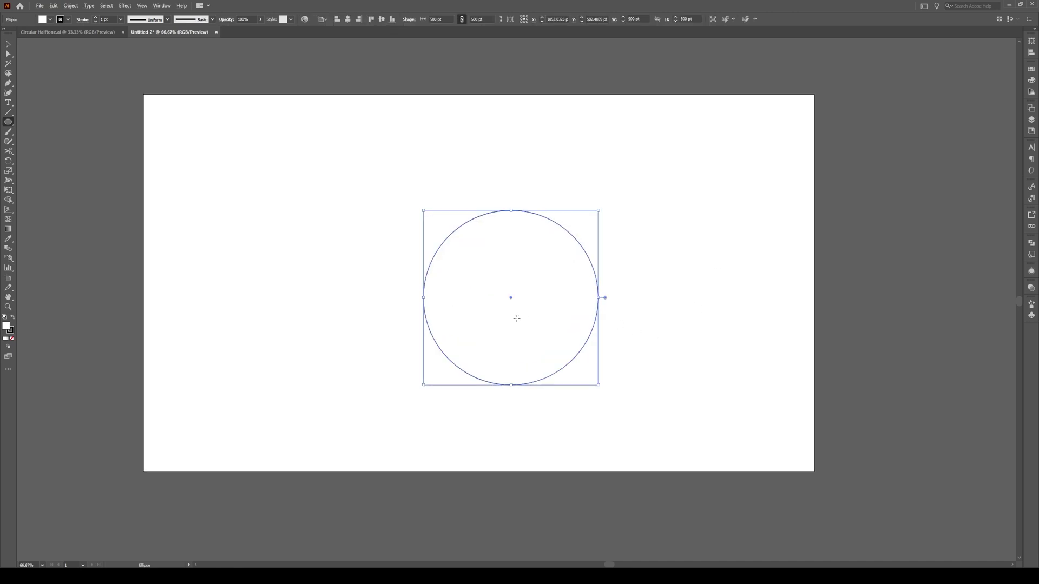
click(12, 341)
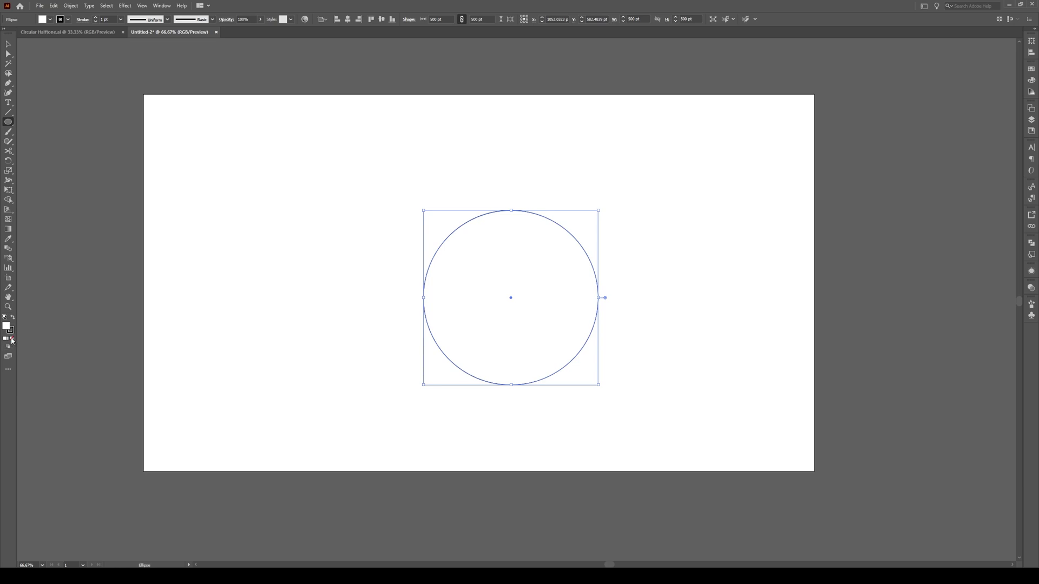
key(v)
click(155, 299)
- Scale a copy of the circle inward to a small concentric circle about 43 pt across
scroll(512, 290, up, 1)
click(632, 281)
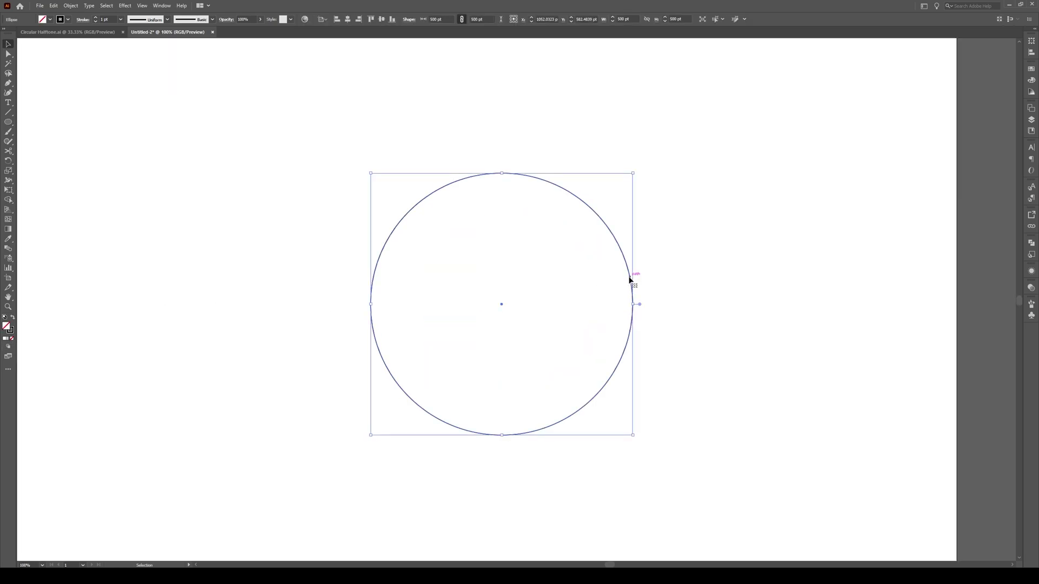
key(s)
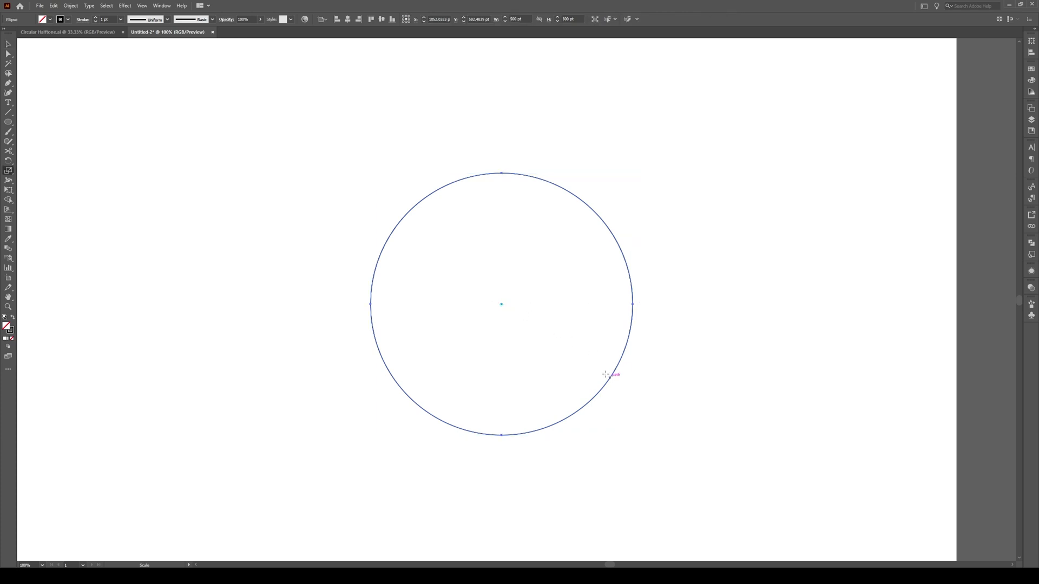
drag(599, 370, 512, 326)
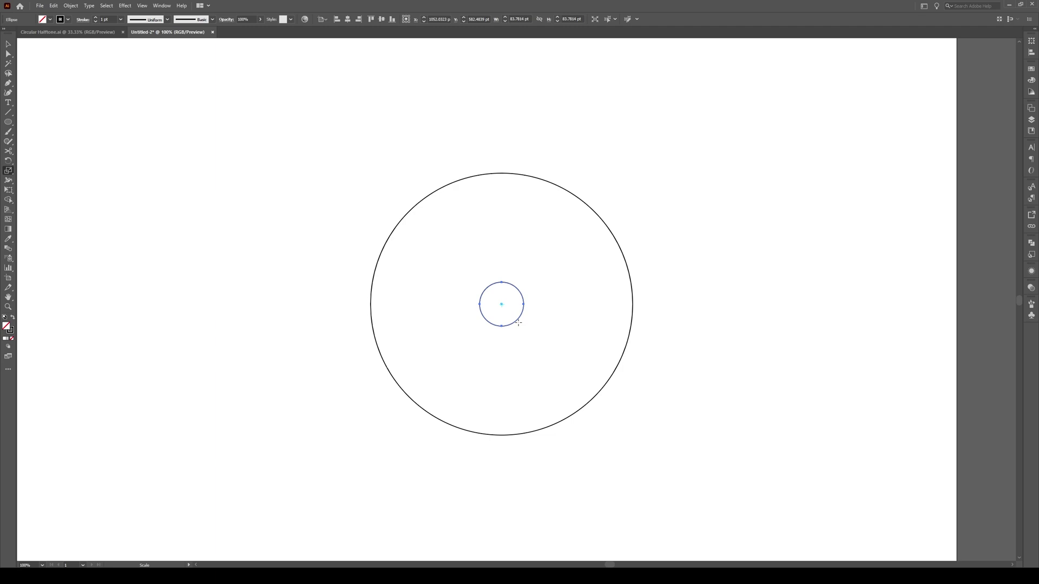
scroll(513, 312, up, 1)
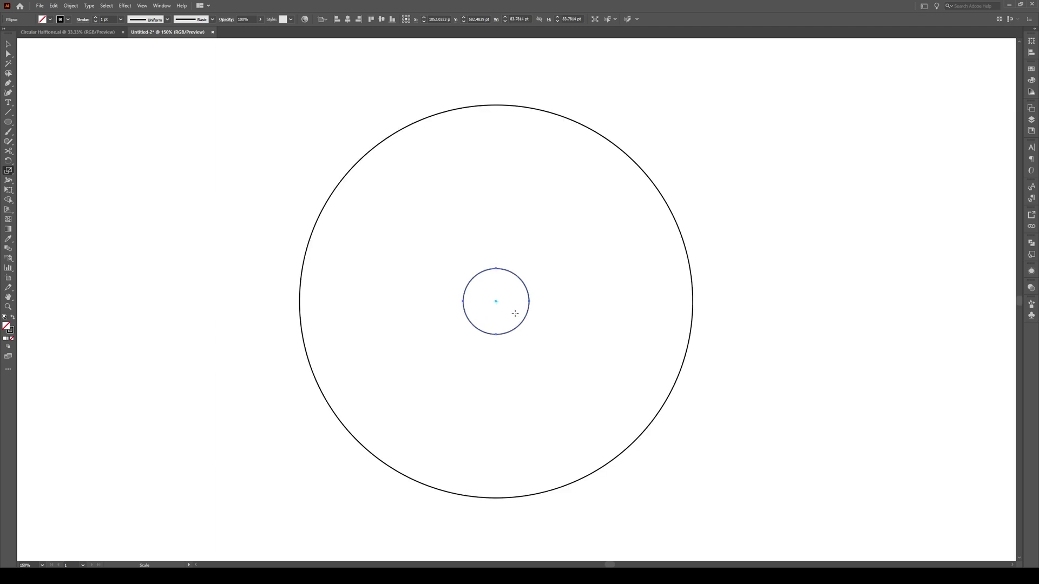
drag(515, 313, 509, 313)
key(v)
click(551, 312)
scroll(552, 311, down, 2)
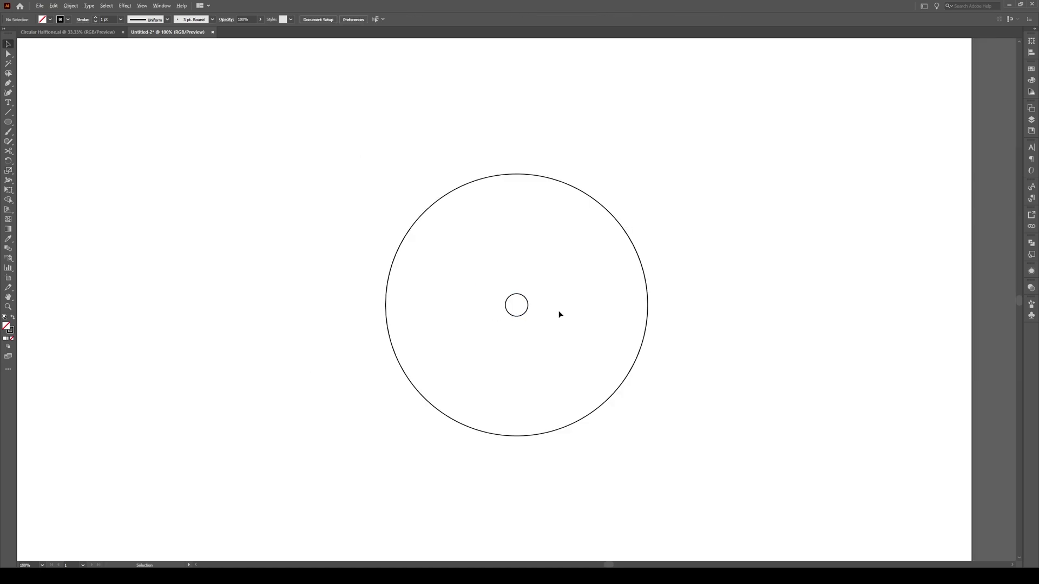
scroll(556, 309, up, 1)
- Select both circles and set Blend Options spacing to Specified Steps, 4
click(533, 303)
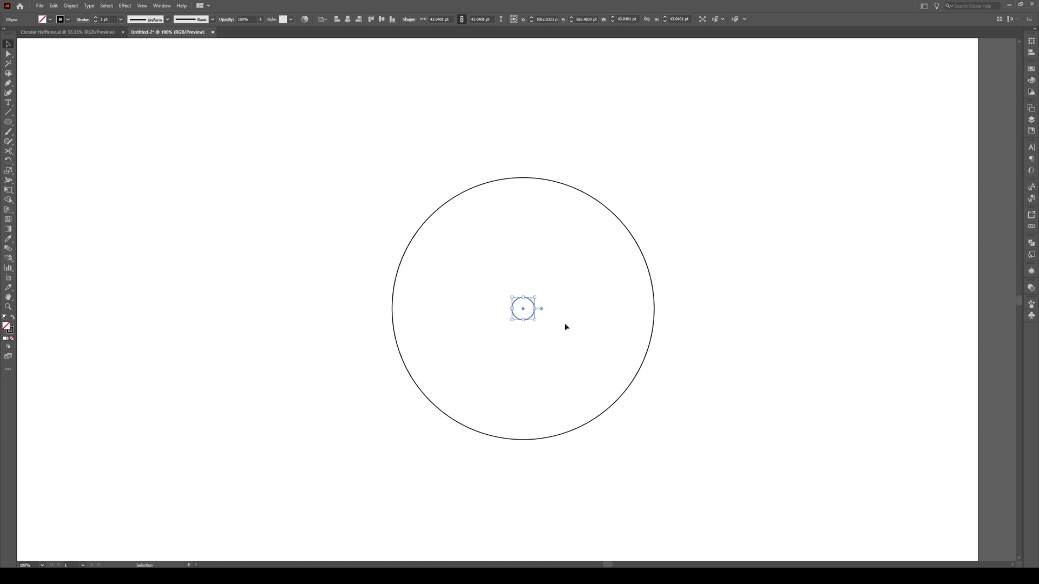
shift+click(636, 248)
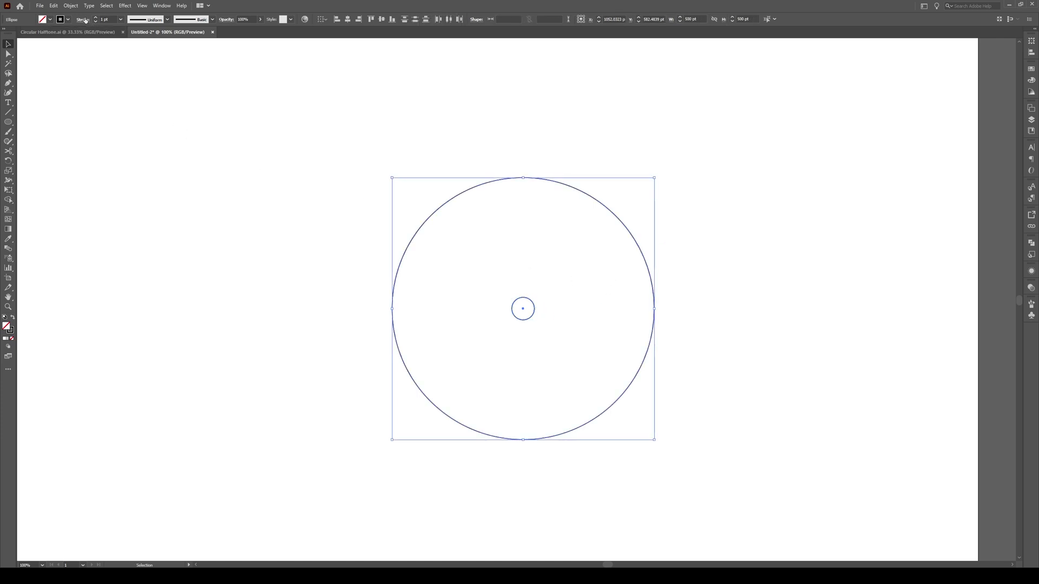
click(71, 5)
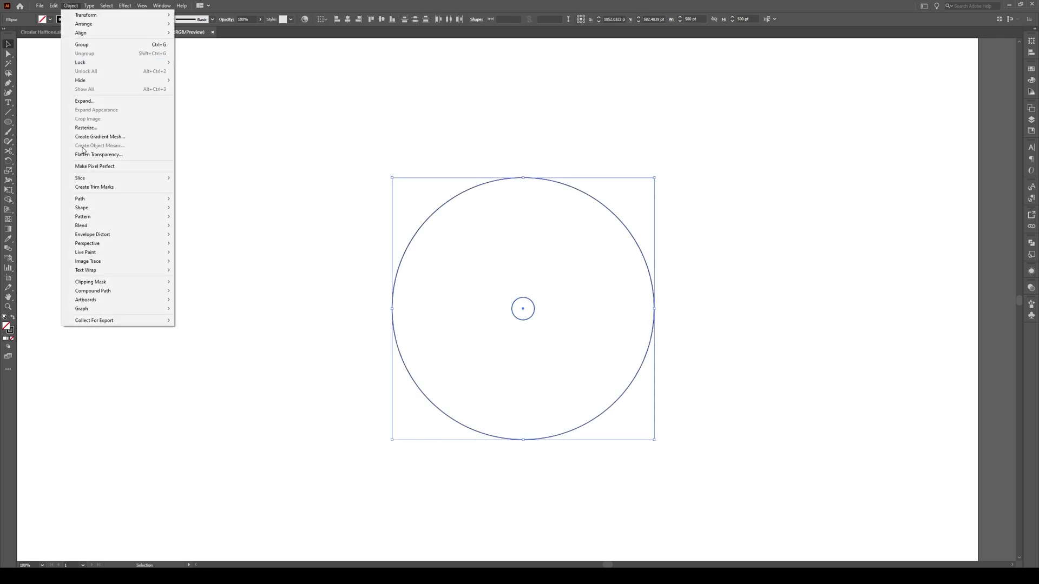
mouse_move(108, 225)
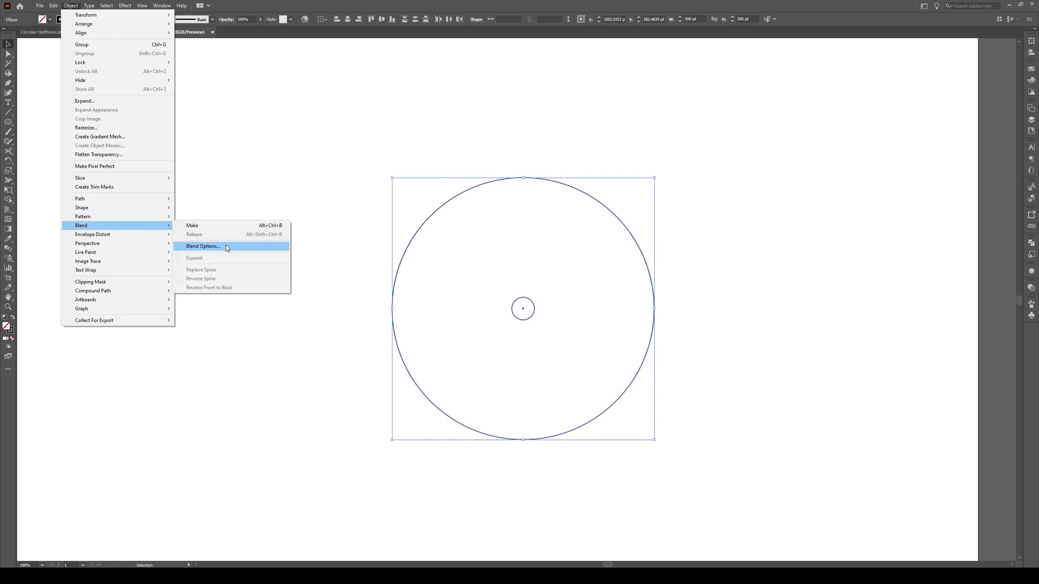
click(203, 246)
click(919, 210)
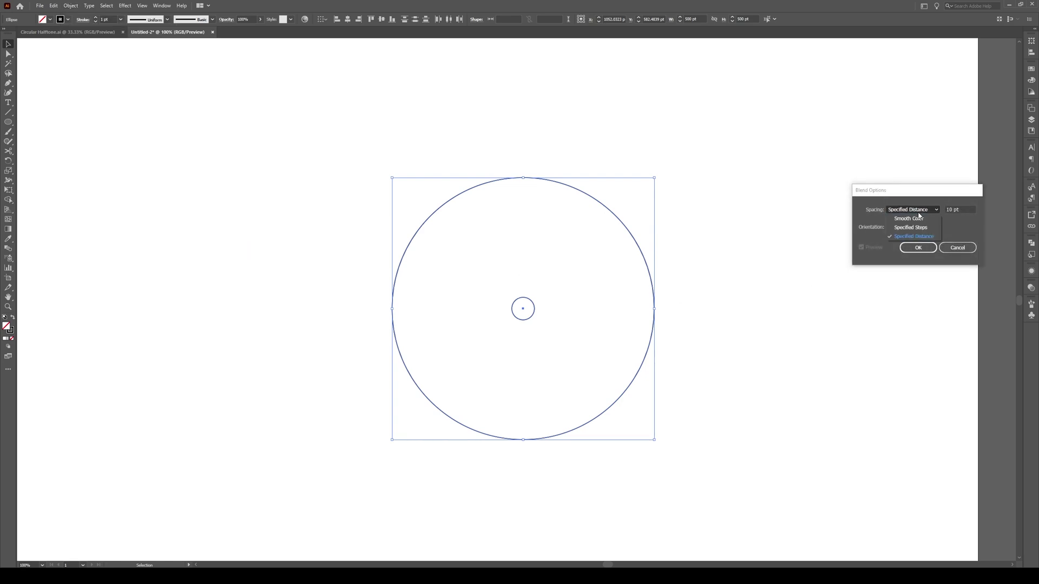
click(920, 228)
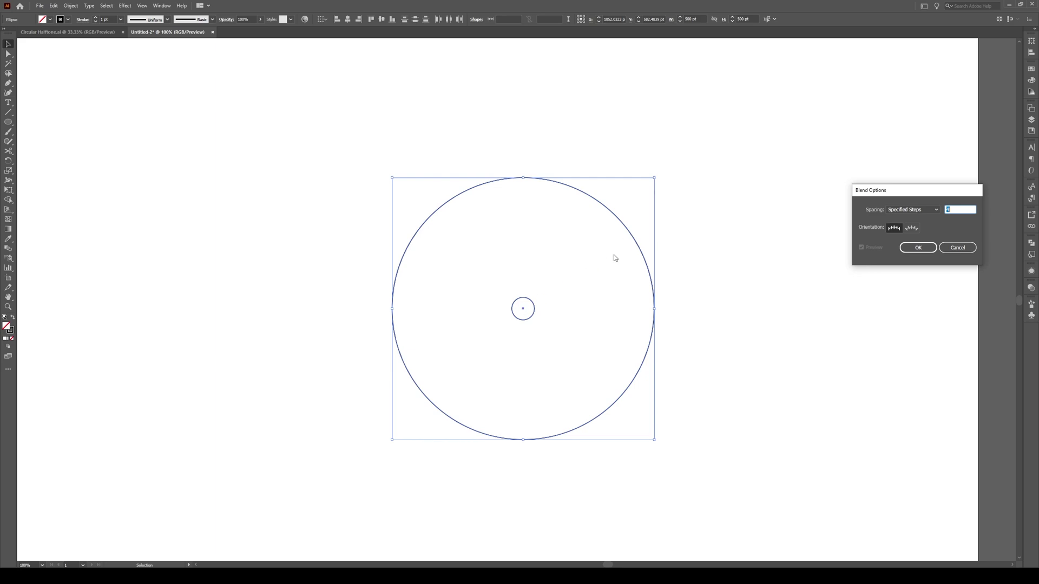
click(913, 248)
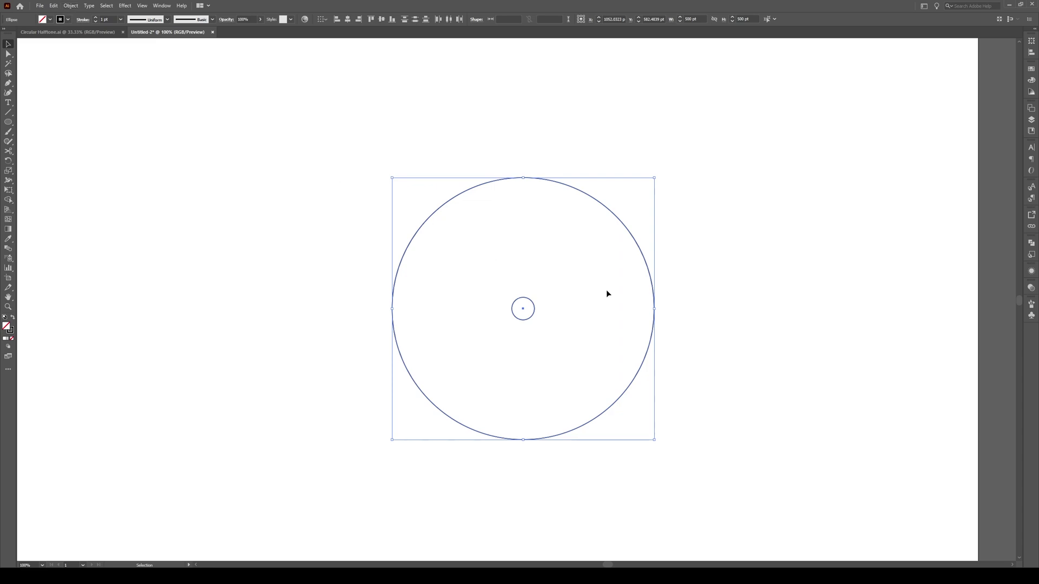
- Make a blend of the two circles into concentric rings and select it
click(71, 6)
mouse_move(94, 227)
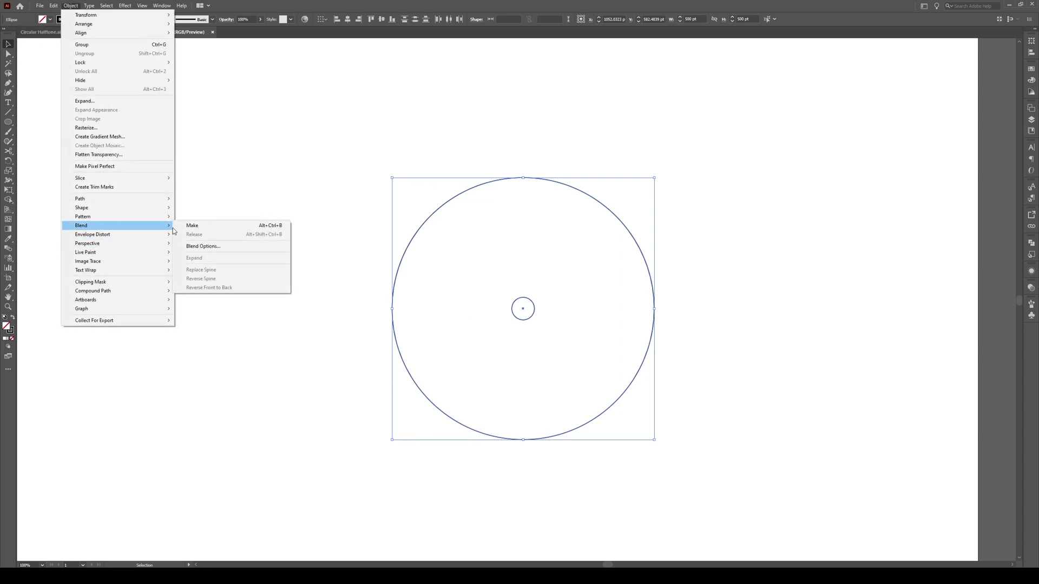
click(229, 227)
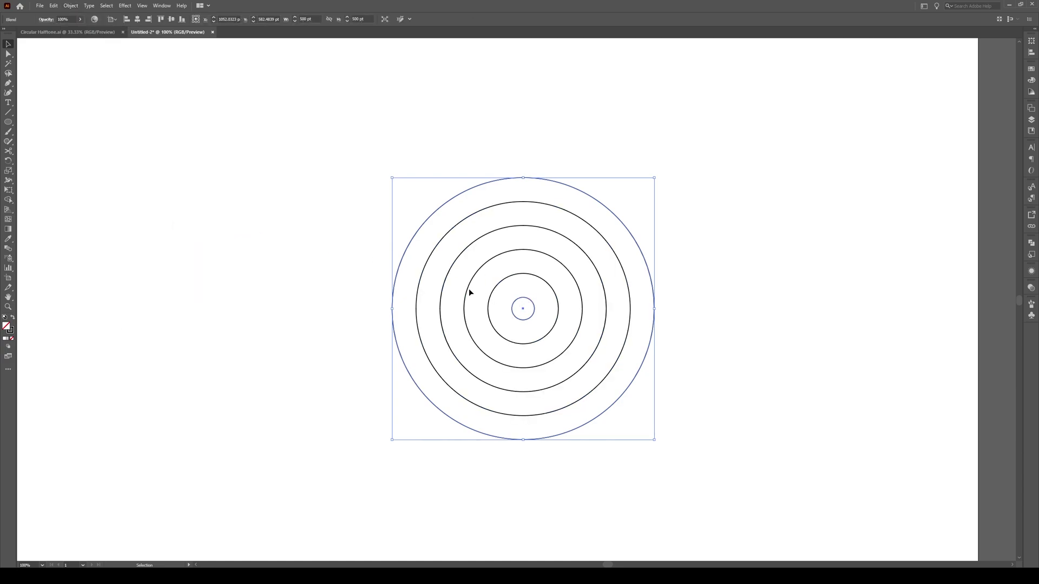
click(468, 224)
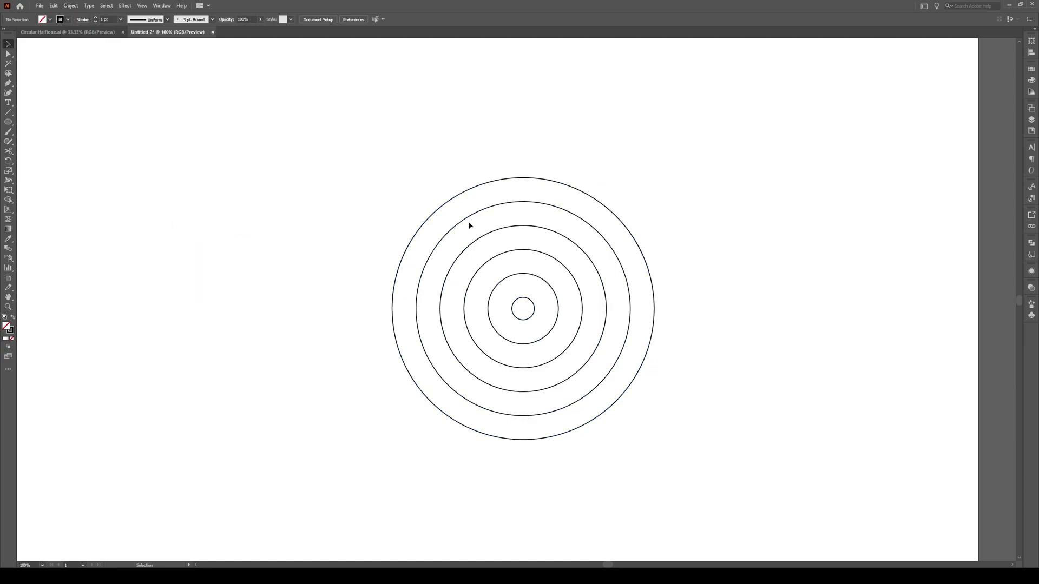
drag(710, 154, 311, 481)
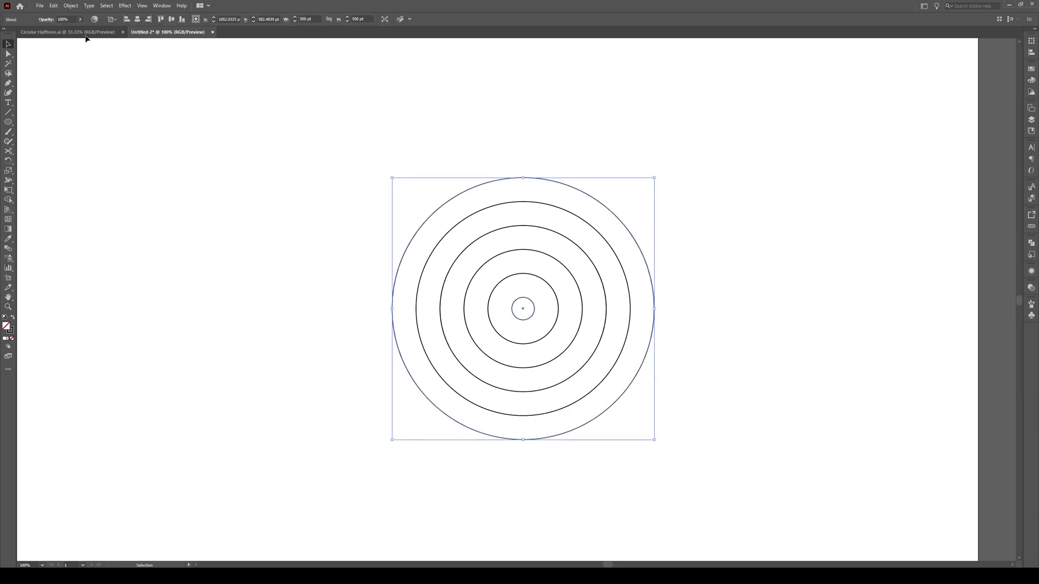
- Expand the circle blend into ordinary paths
click(71, 5)
mouse_move(122, 225)
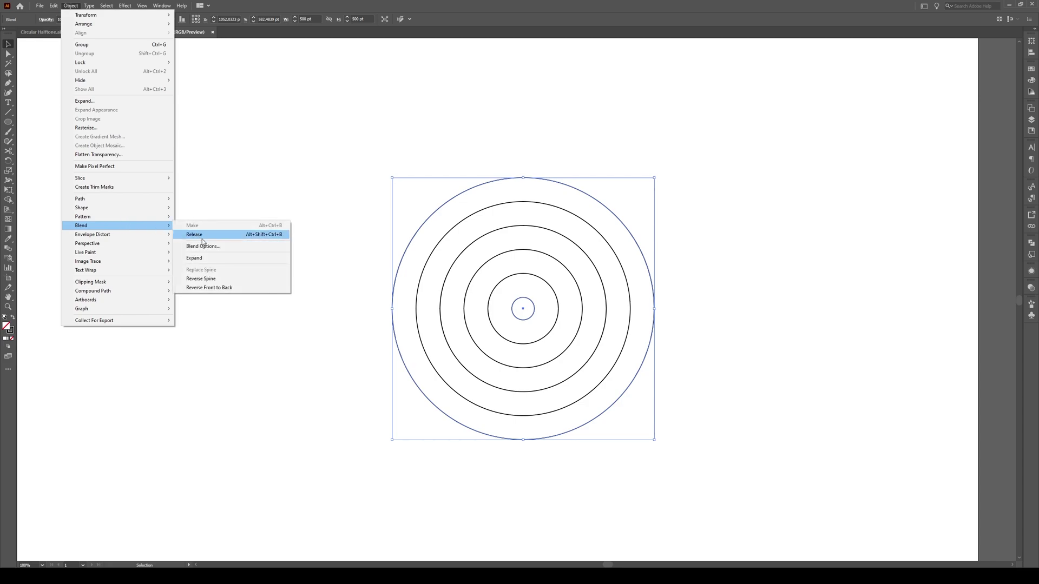
click(223, 262)
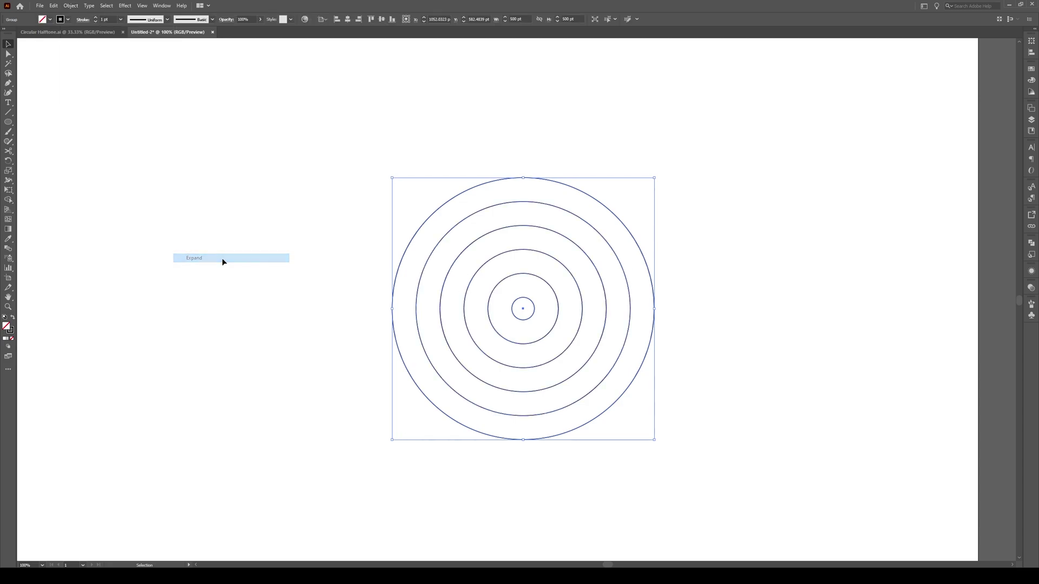
click(291, 281)
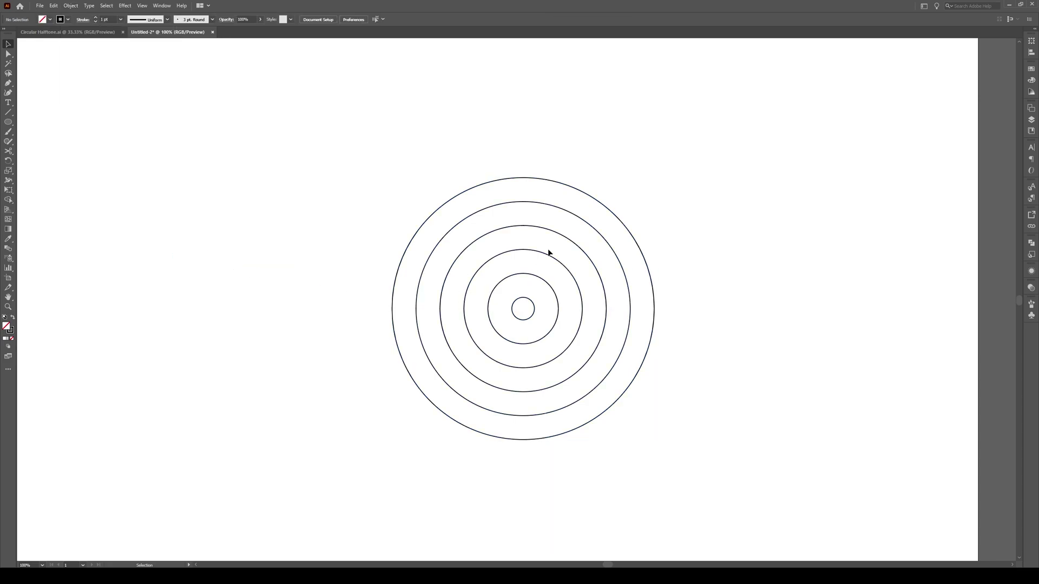
- Ungroup the expanded rings into six separate circle paths
click(520, 179)
right_click(518, 204)
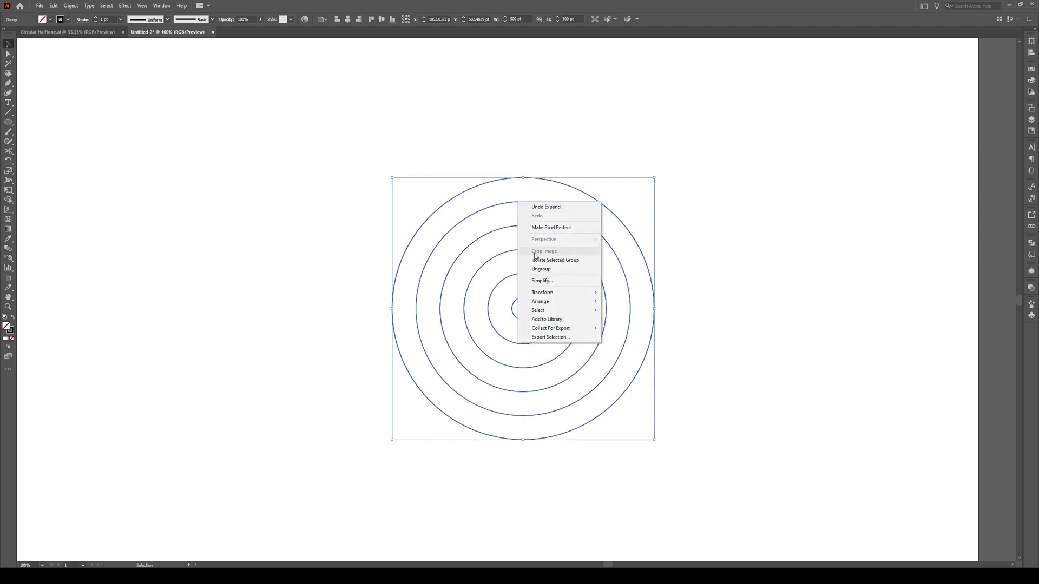
click(541, 269)
click(622, 216)
click(608, 212)
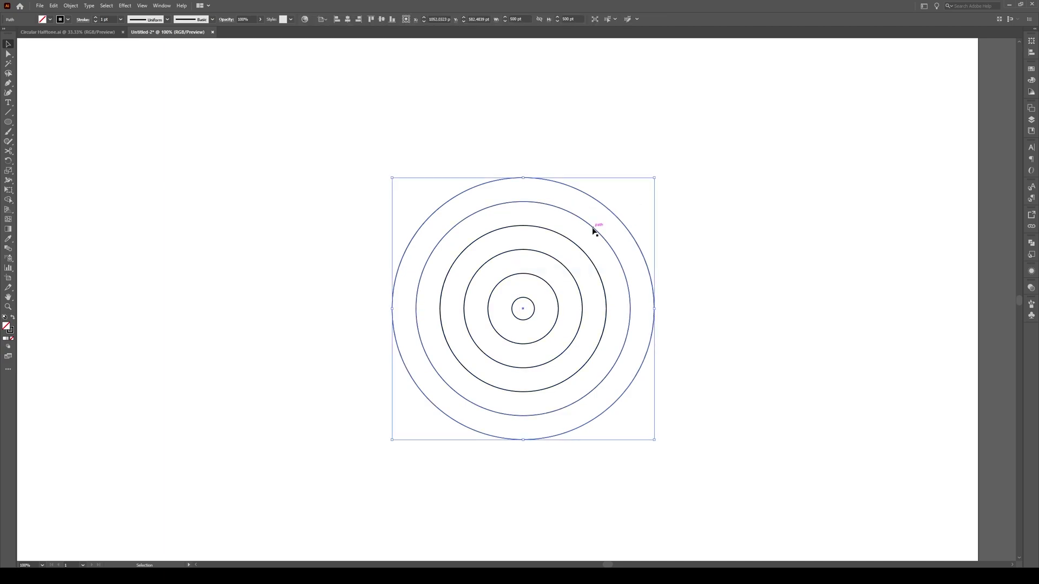
click(677, 209)
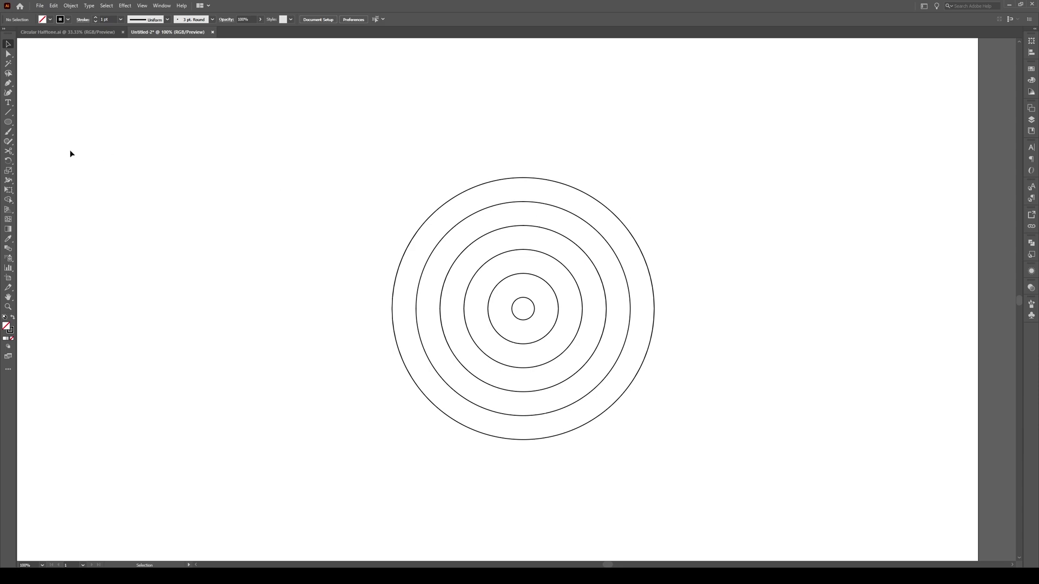
- With the Scissors tool, cut all six circles at their top anchor points
click(8, 152)
click(523, 177)
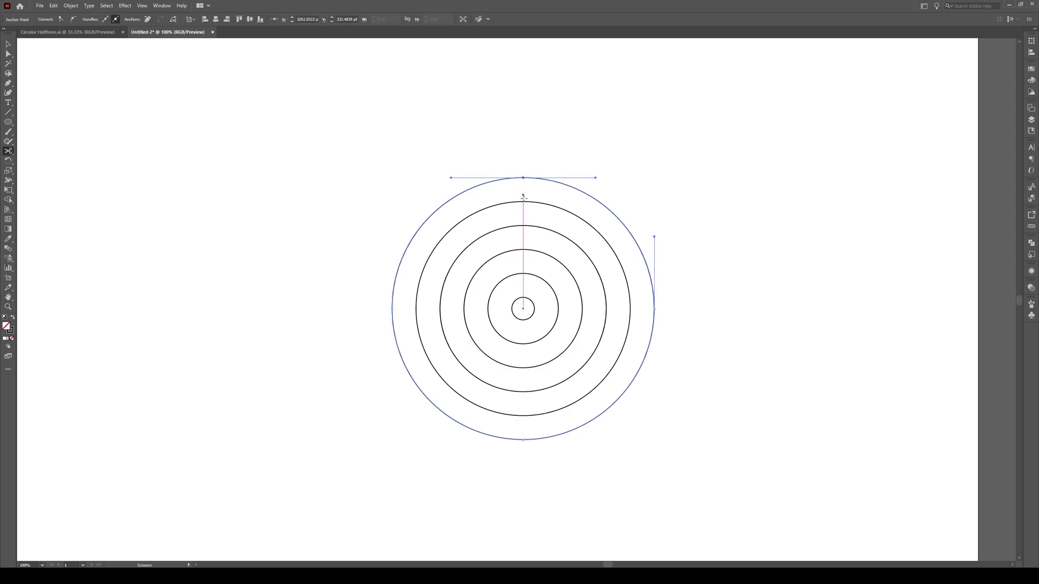
click(522, 201)
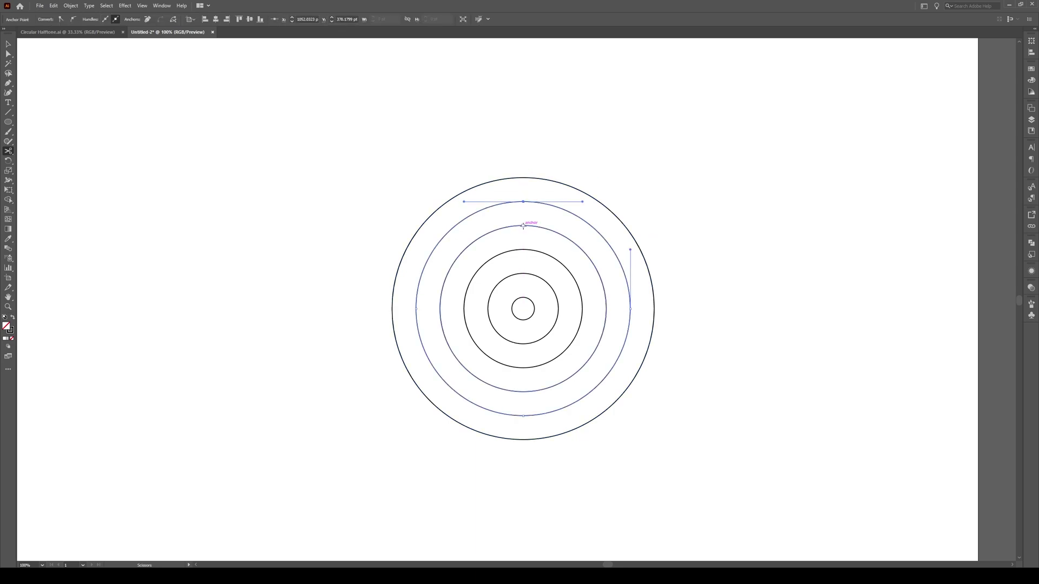
click(523, 225)
click(523, 249)
click(523, 273)
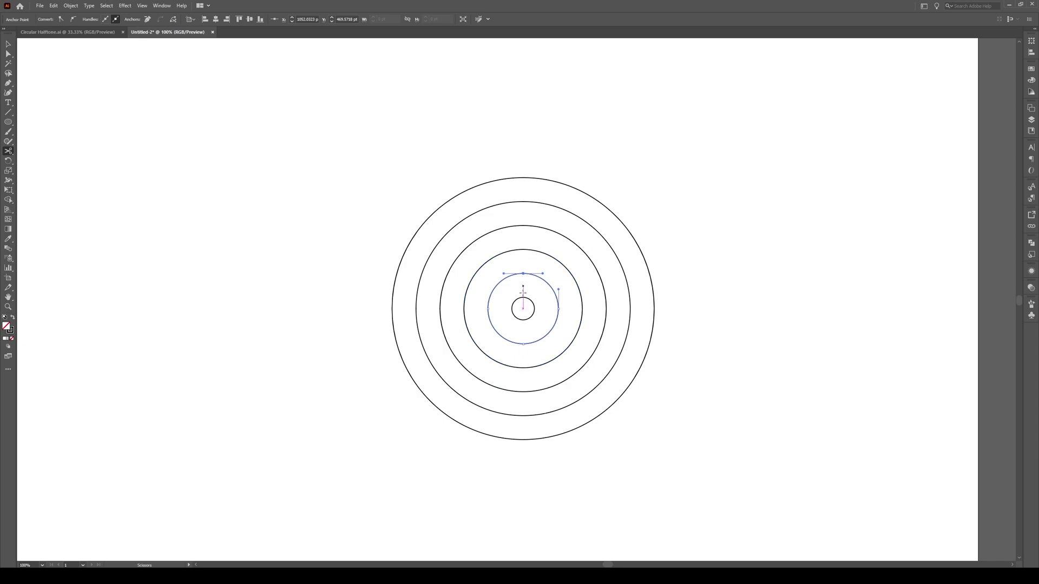
click(523, 297)
- Cut all six circles at their bottom anchor points, then deselect
click(523, 320)
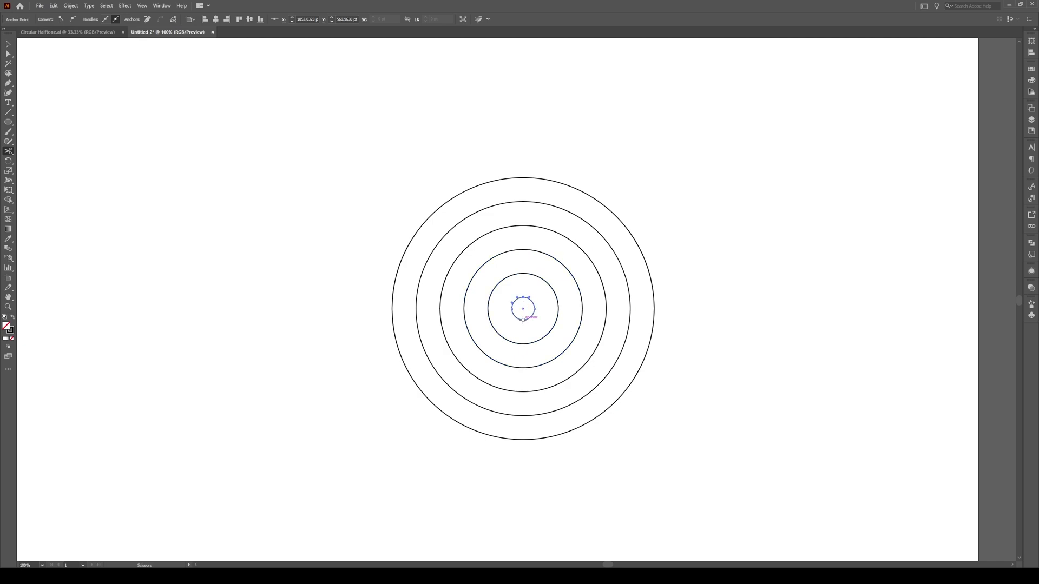
click(523, 344)
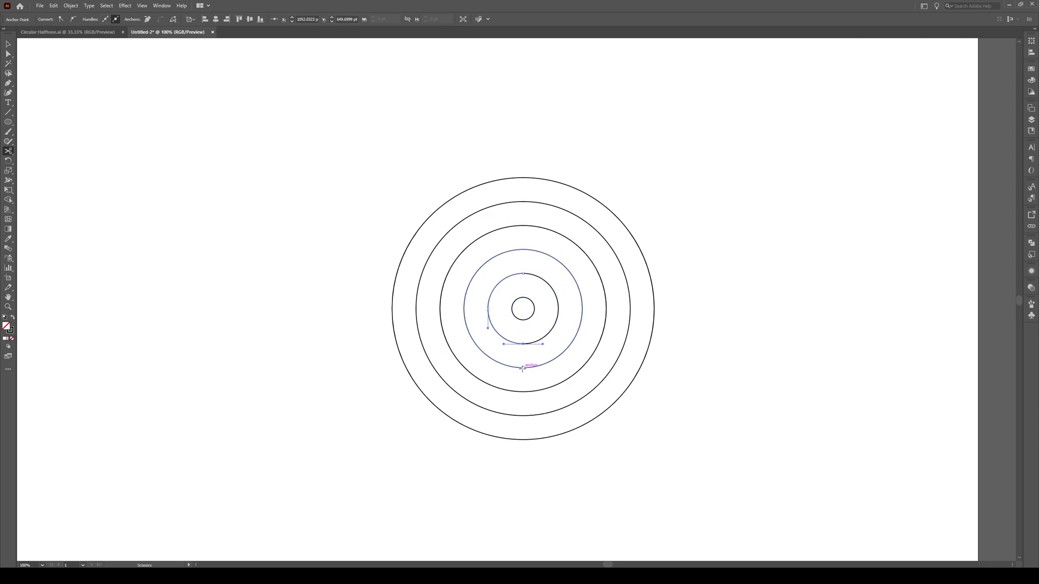
click(522, 368)
click(523, 392)
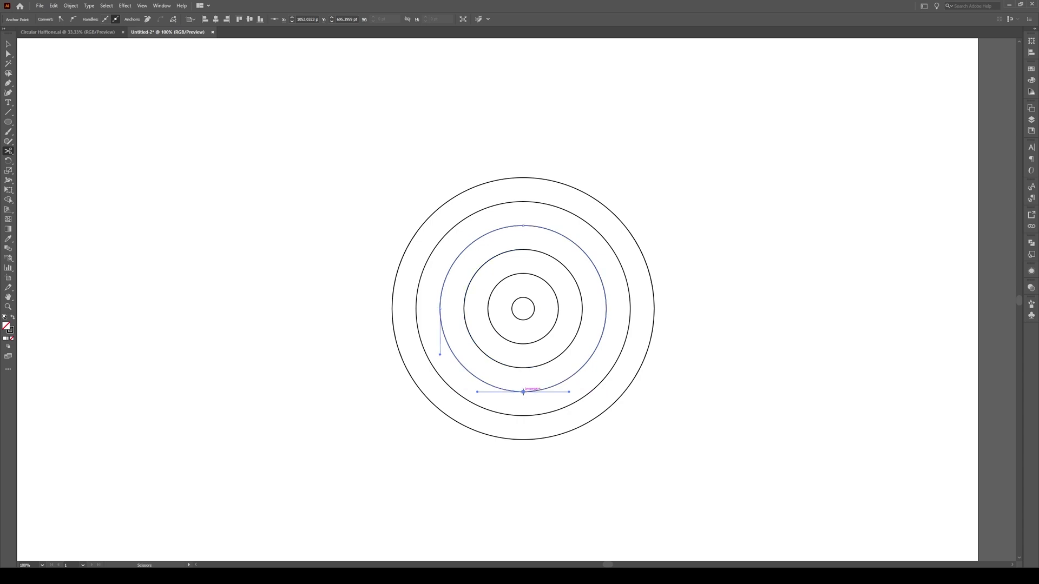
click(523, 416)
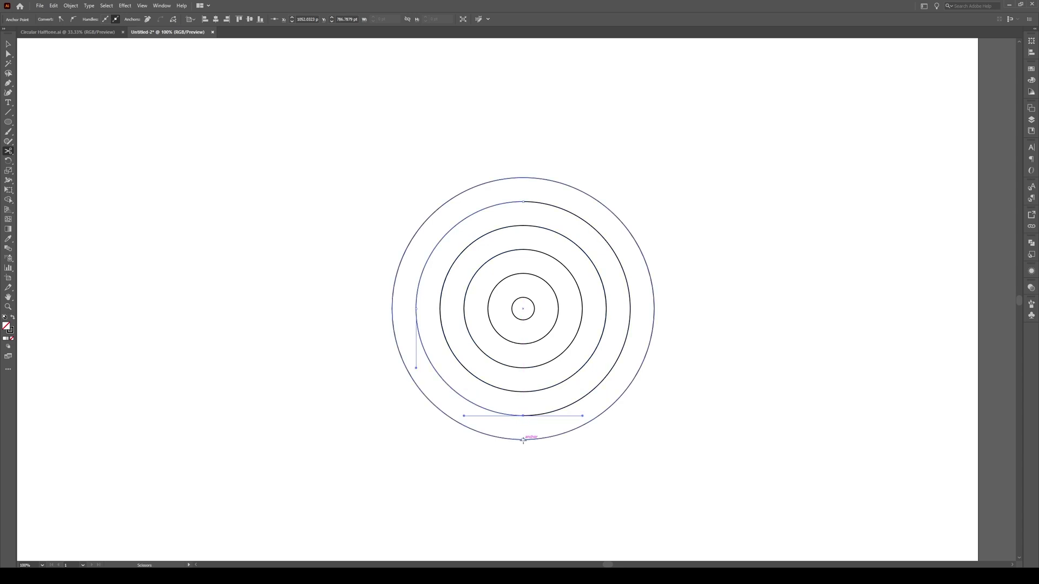
click(522, 439)
key(v)
click(614, 513)
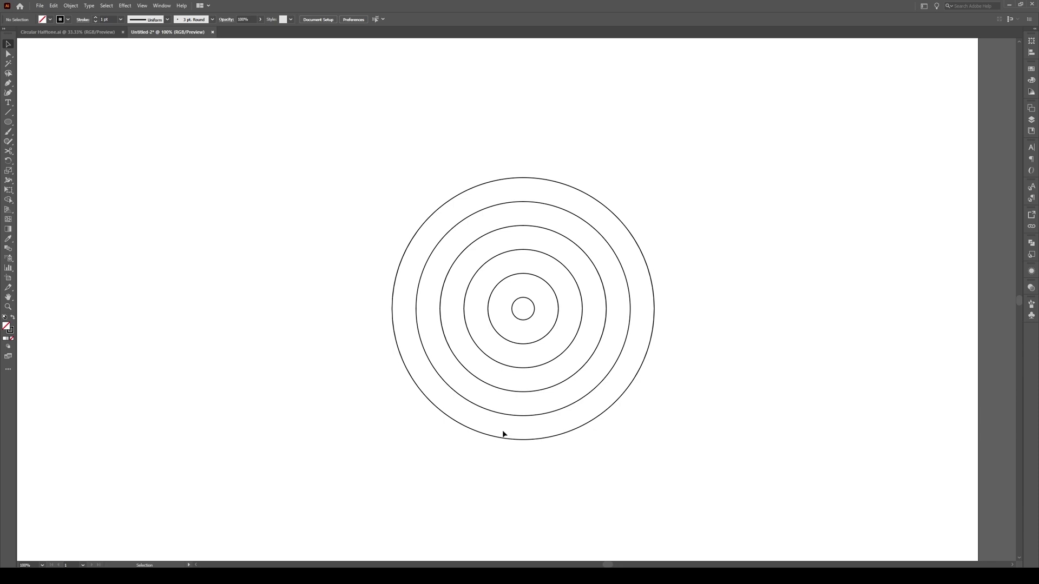
- Draw a 20 × 20 pt circle left of the rings and make it solid black
key(l)
click(312, 184)
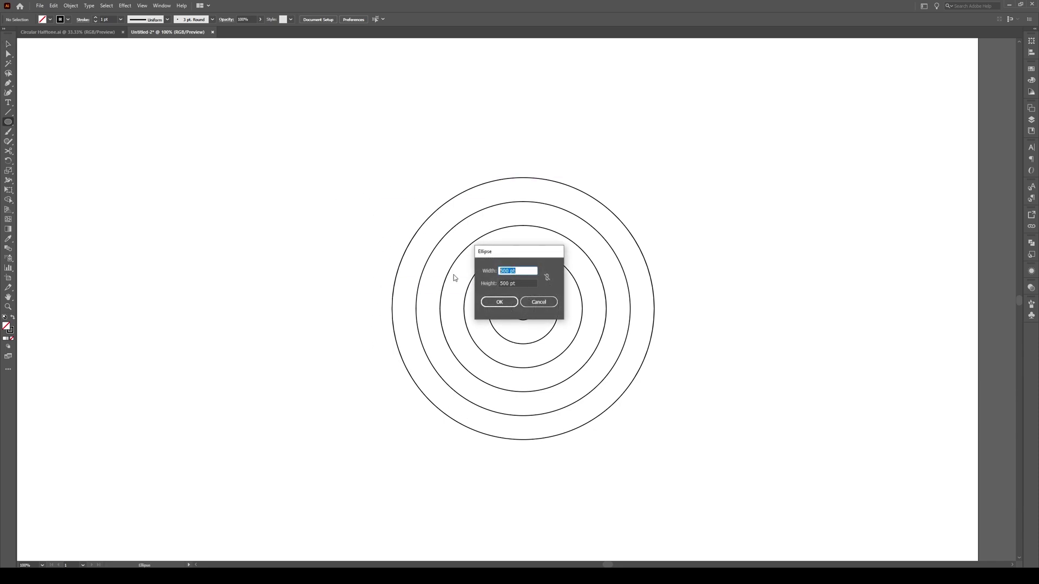
text(20)
key(Tab)
text(20)
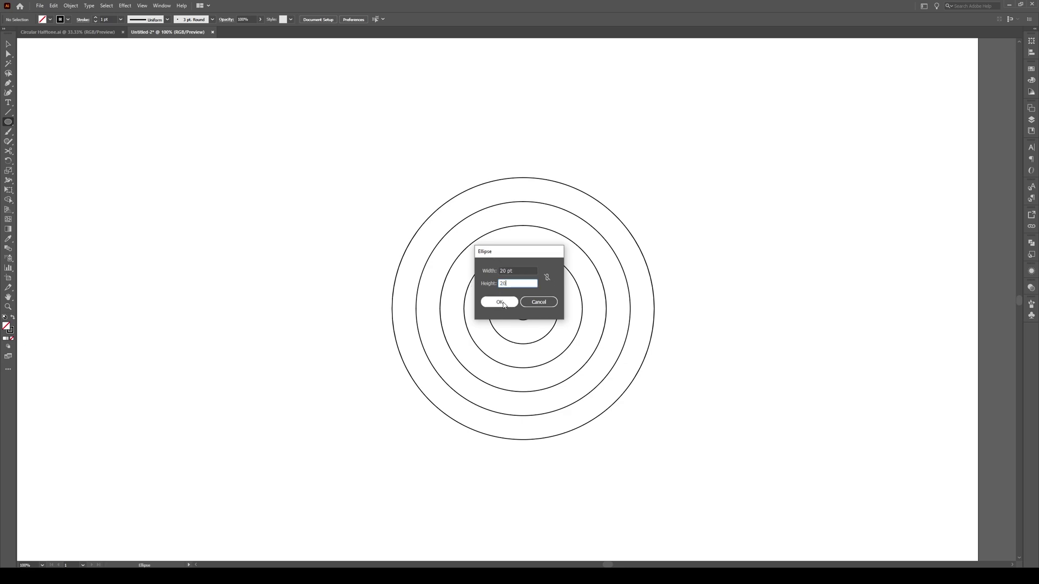
click(499, 302)
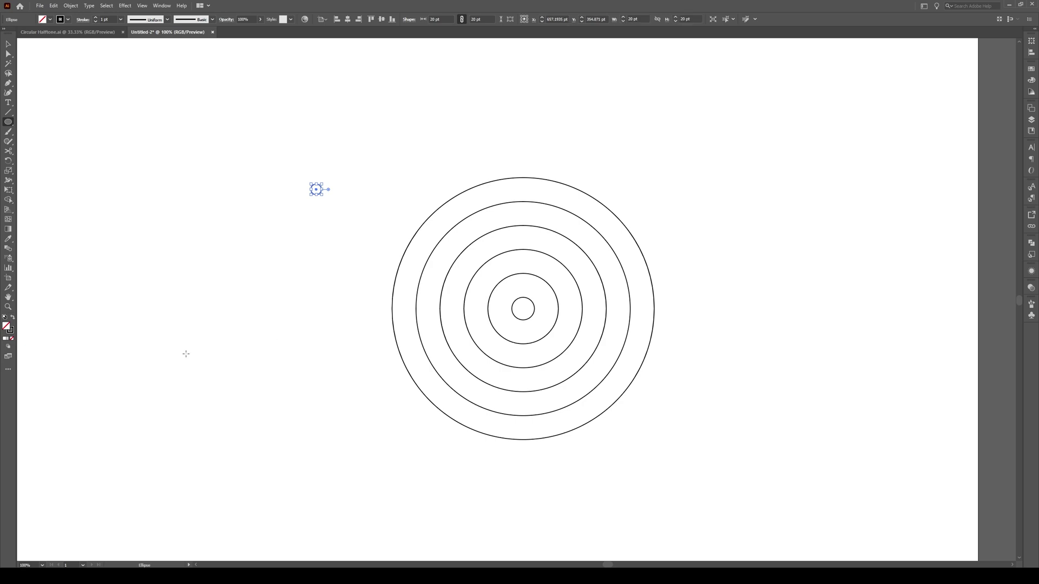
click(13, 318)
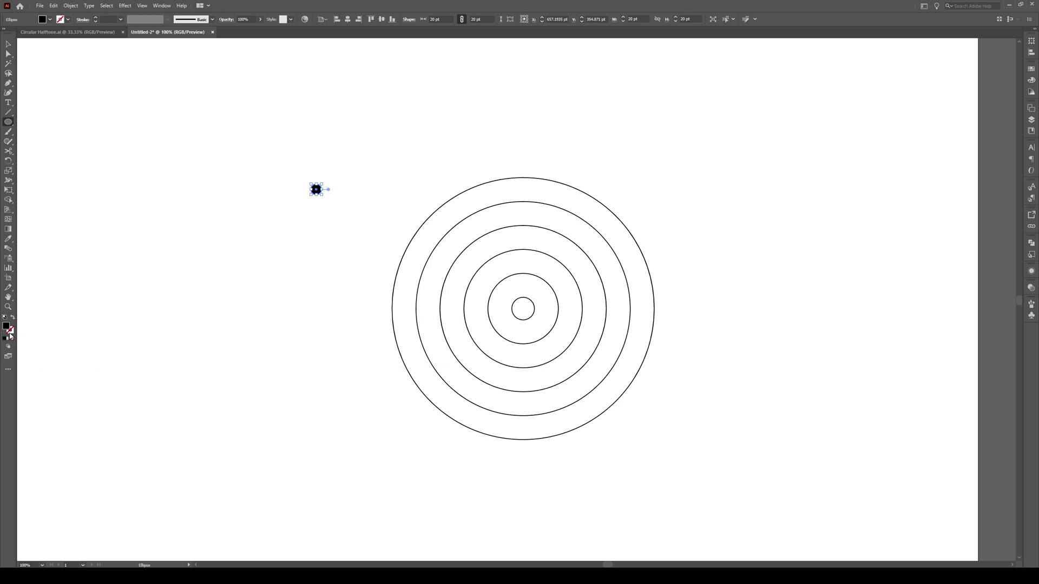
key(v)
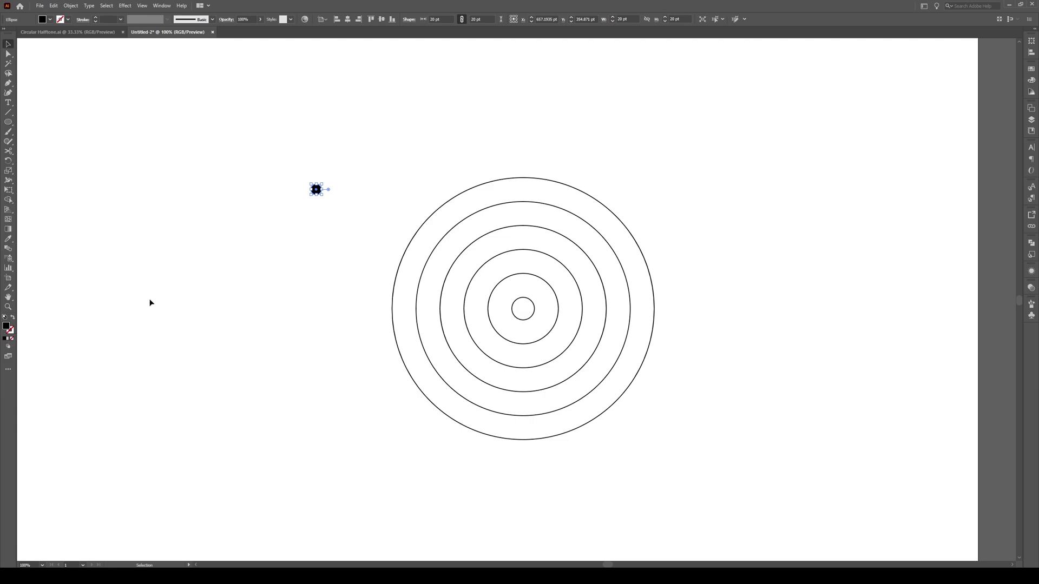
click(299, 202)
- Draw a 5 × 5 pt black dot directly below the 20 pt dot
key(l)
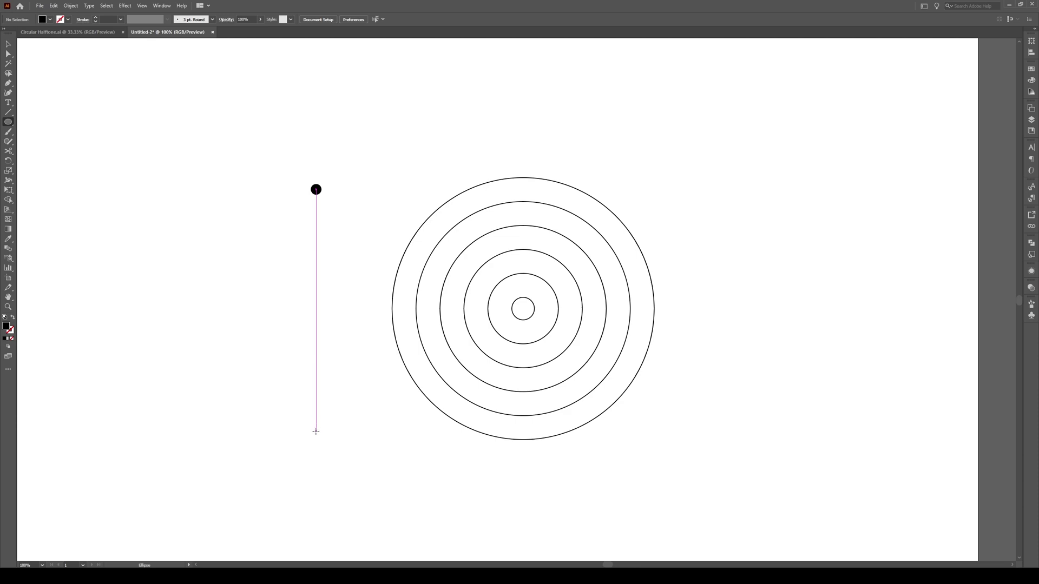
click(316, 432)
text(5)
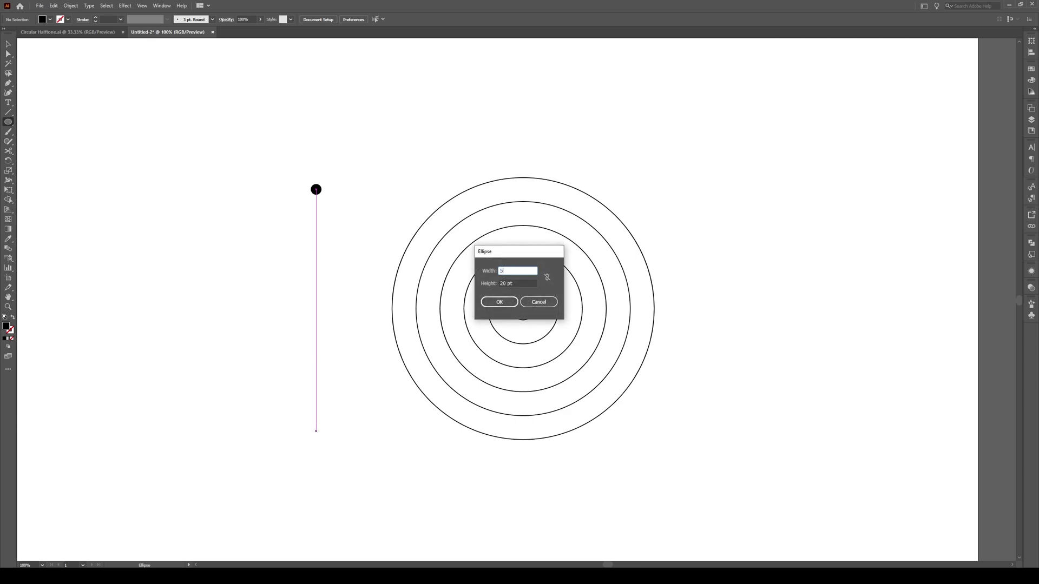
key(Tab)
text(5)
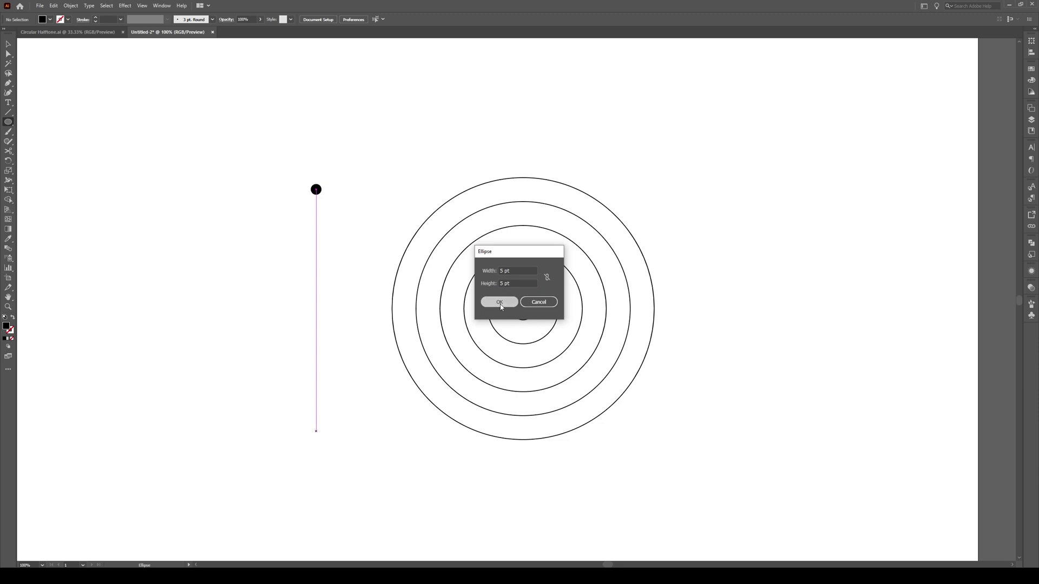
click(499, 302)
key(v)
click(341, 413)
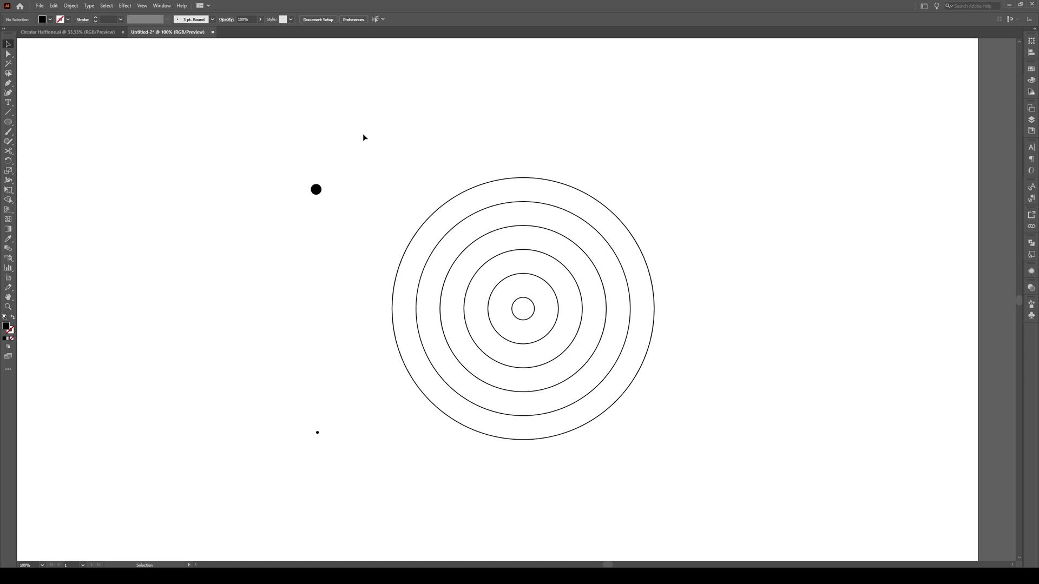
- Select both dots and set Blend Options spacing to Specified Distance, 2
drag(363, 138, 279, 463)
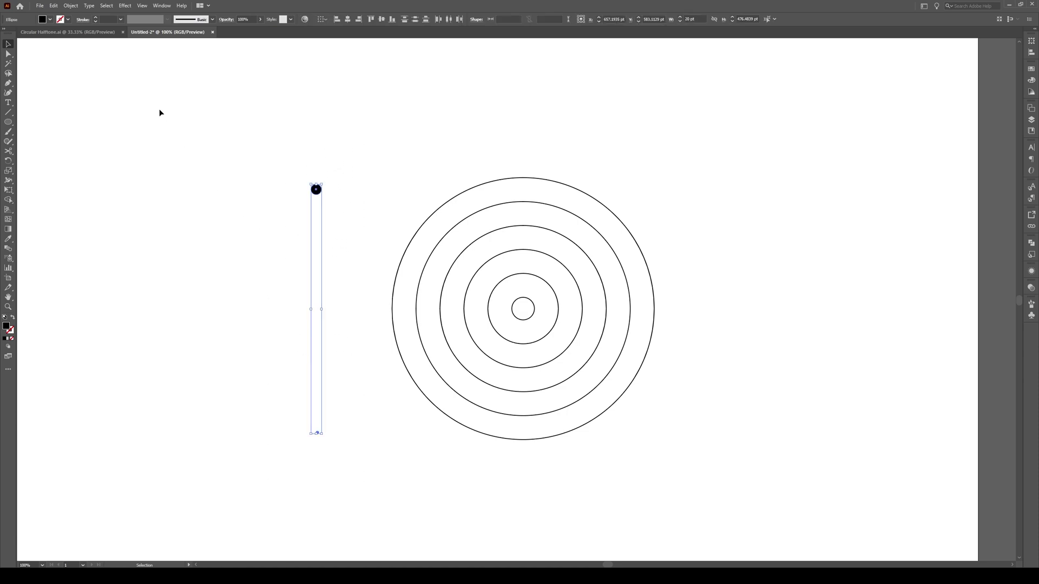
click(71, 6)
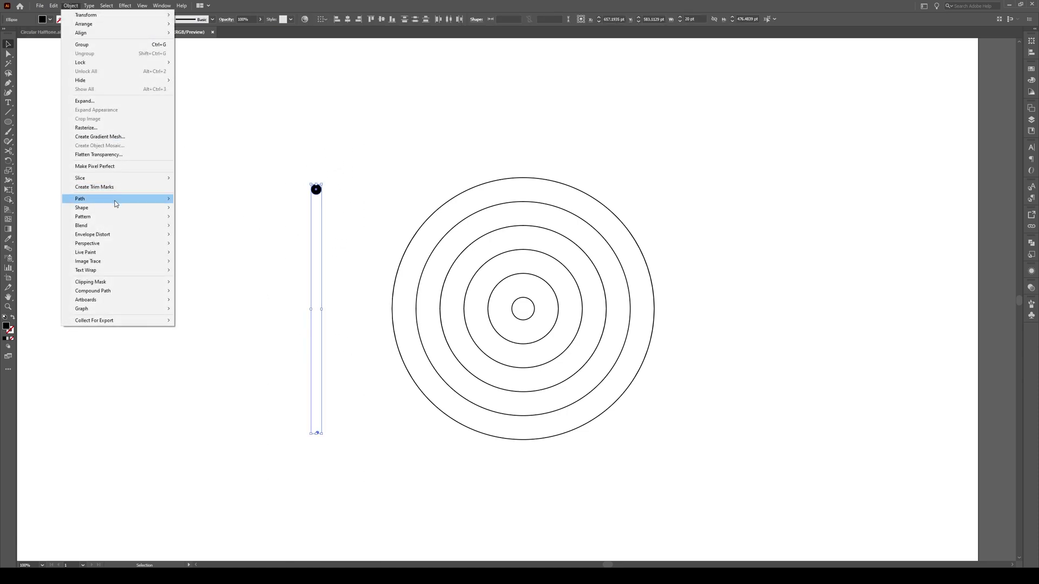
mouse_move(116, 226)
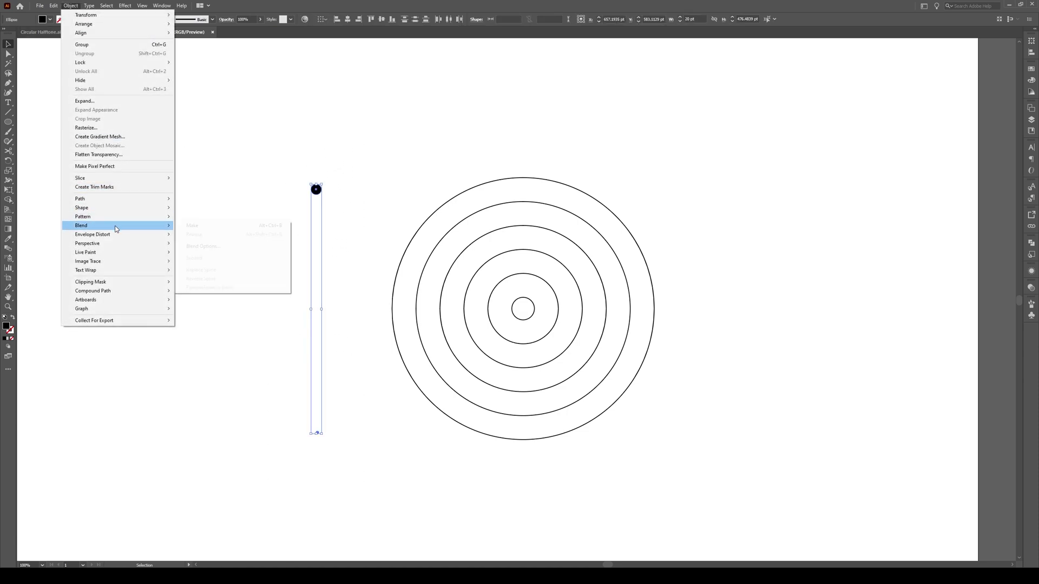
click(222, 253)
click(920, 210)
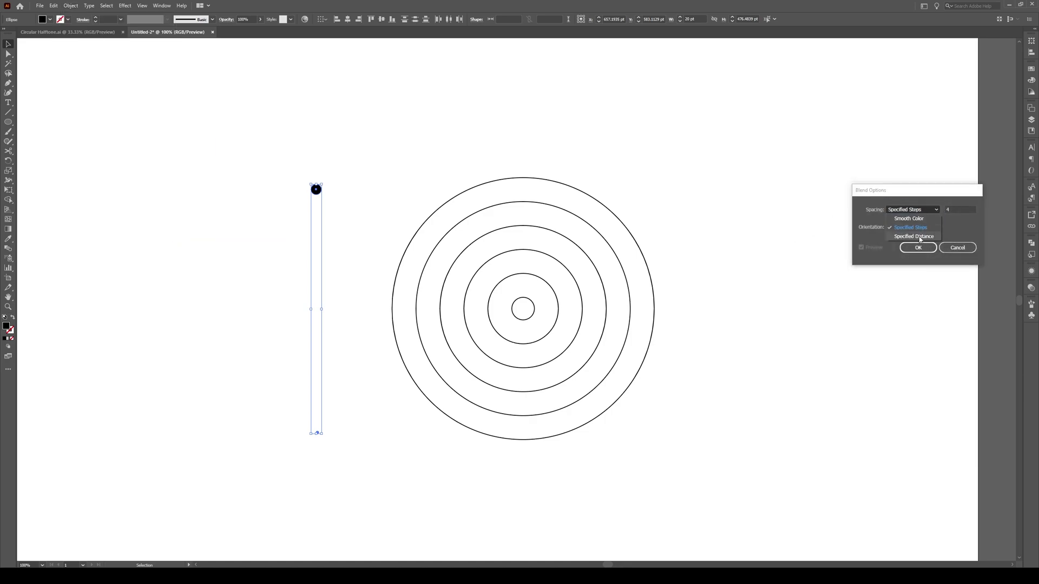
click(915, 236)
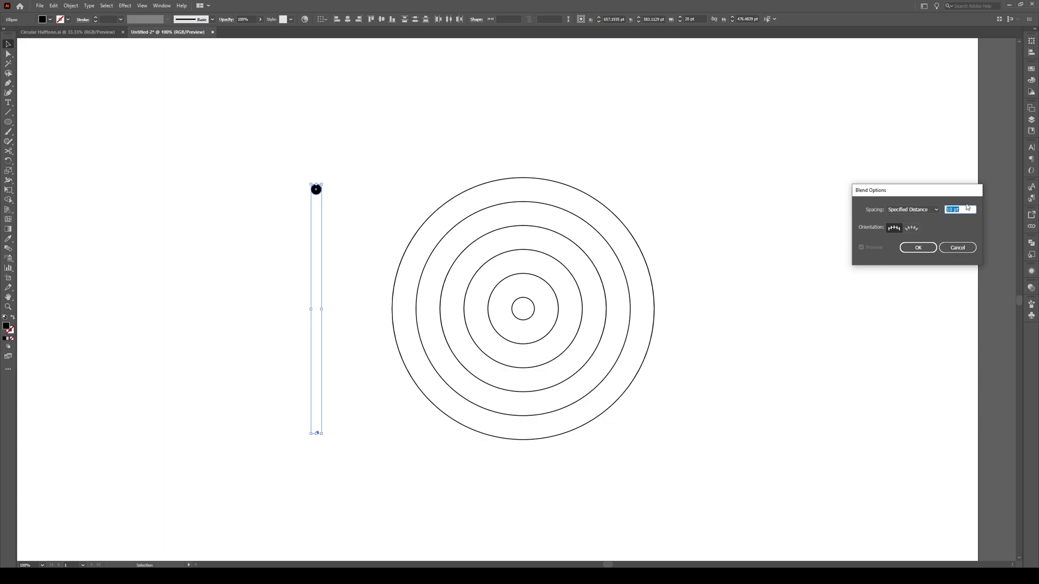
text(25)
click(918, 247)
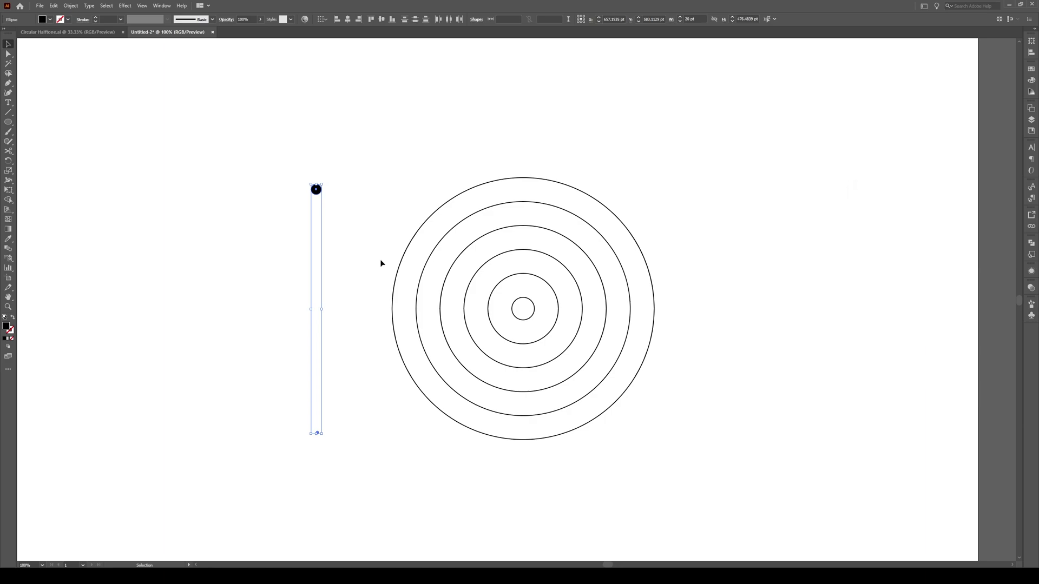
- Make a blend of the two dots into a tapering column
click(70, 7)
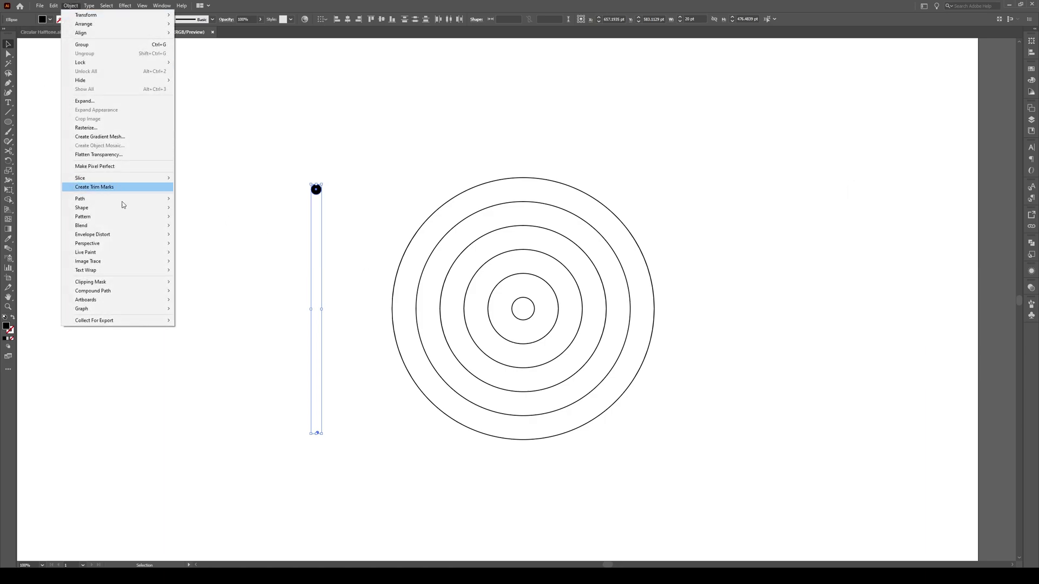
mouse_move(133, 227)
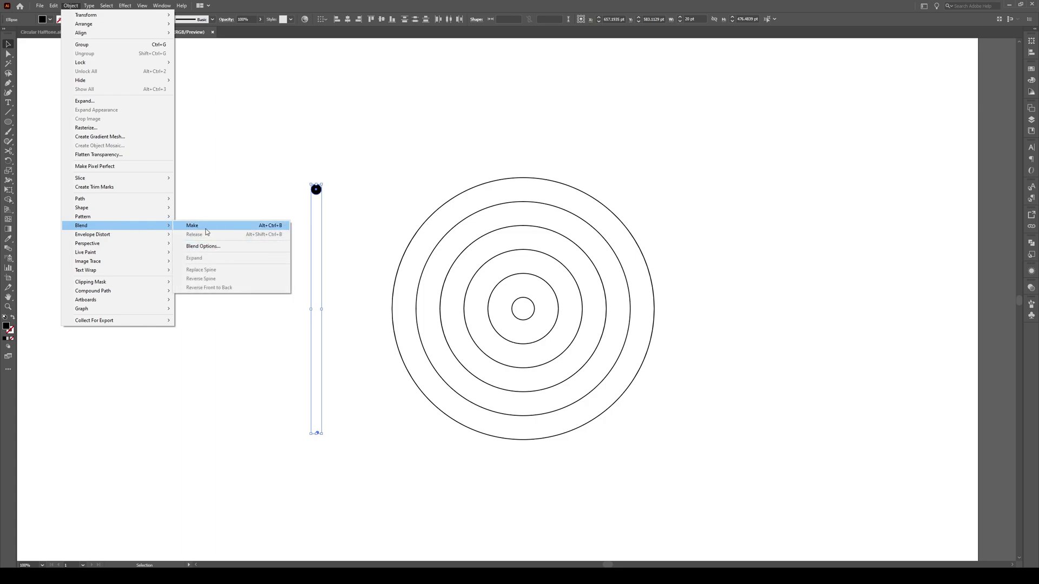
click(205, 226)
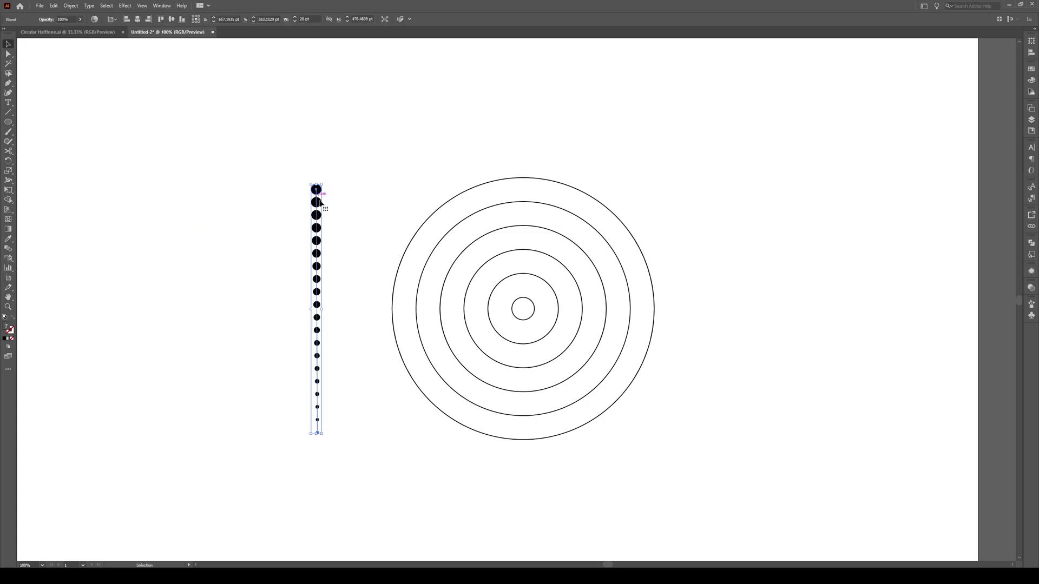
click(353, 204)
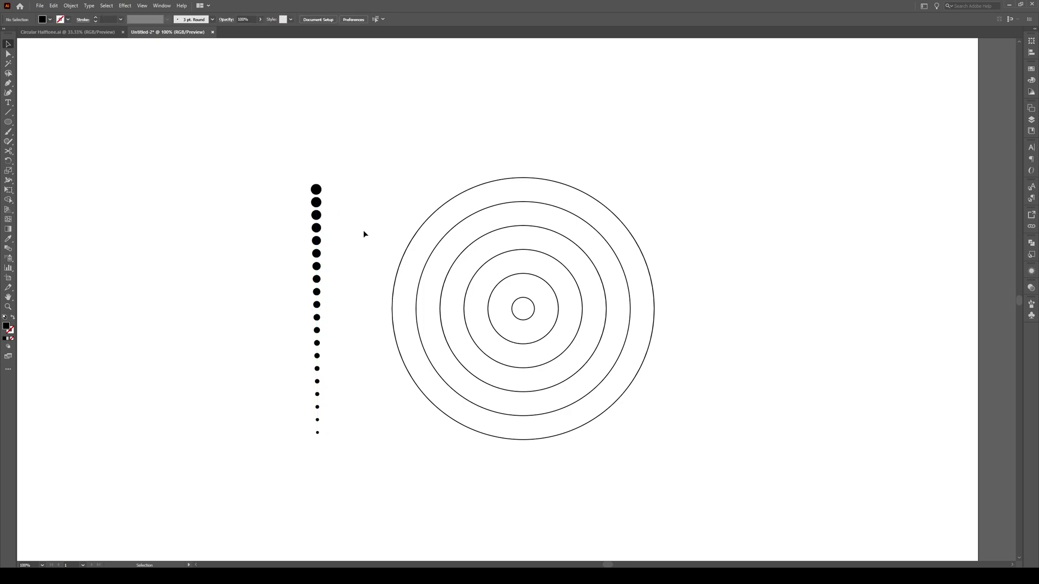
- Duplicate the dot column leftward into several copies
click(318, 214)
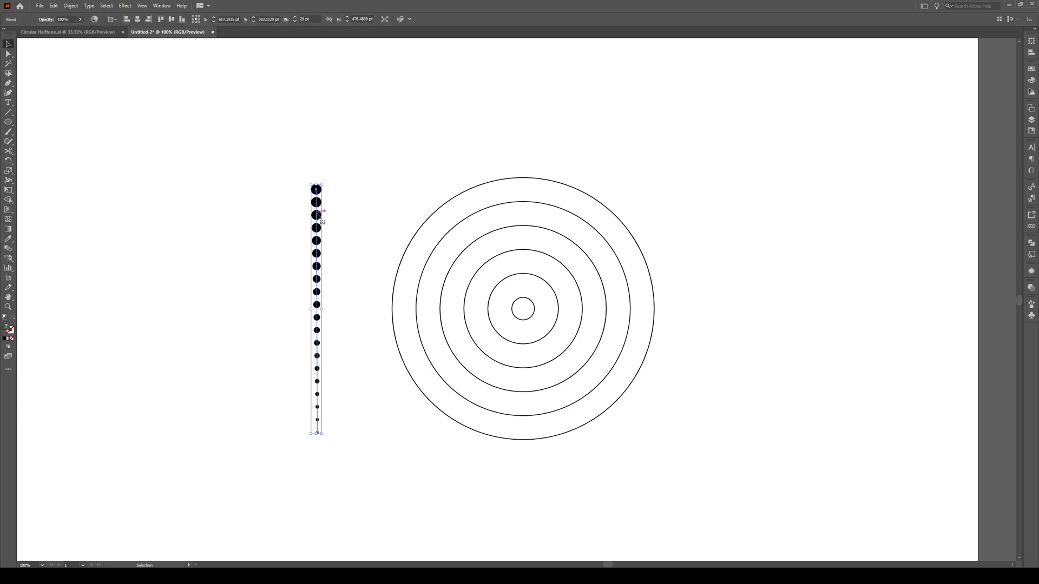
drag(319, 215, 152, 227)
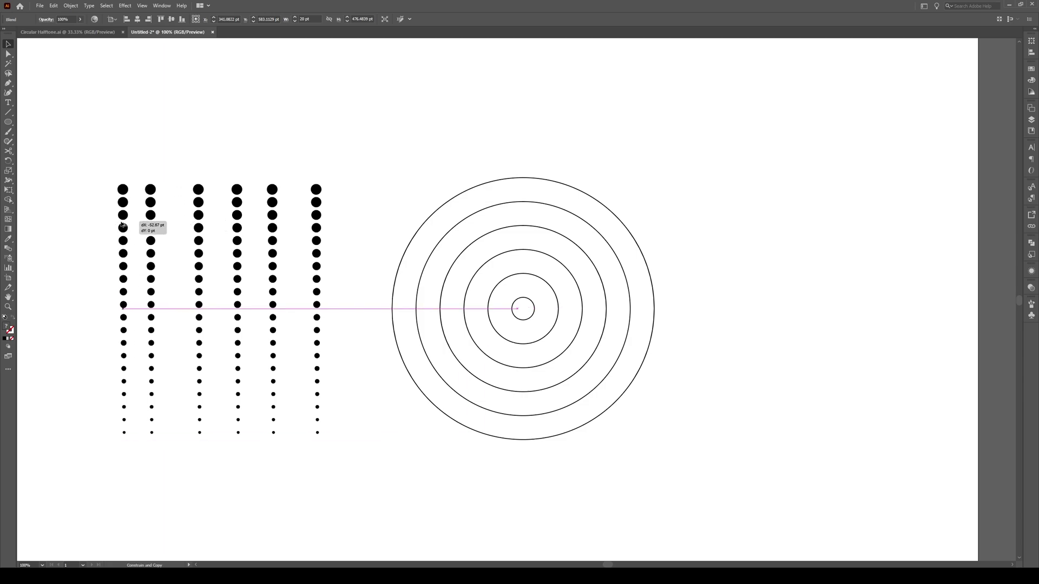
drag(123, 225, 103, 429)
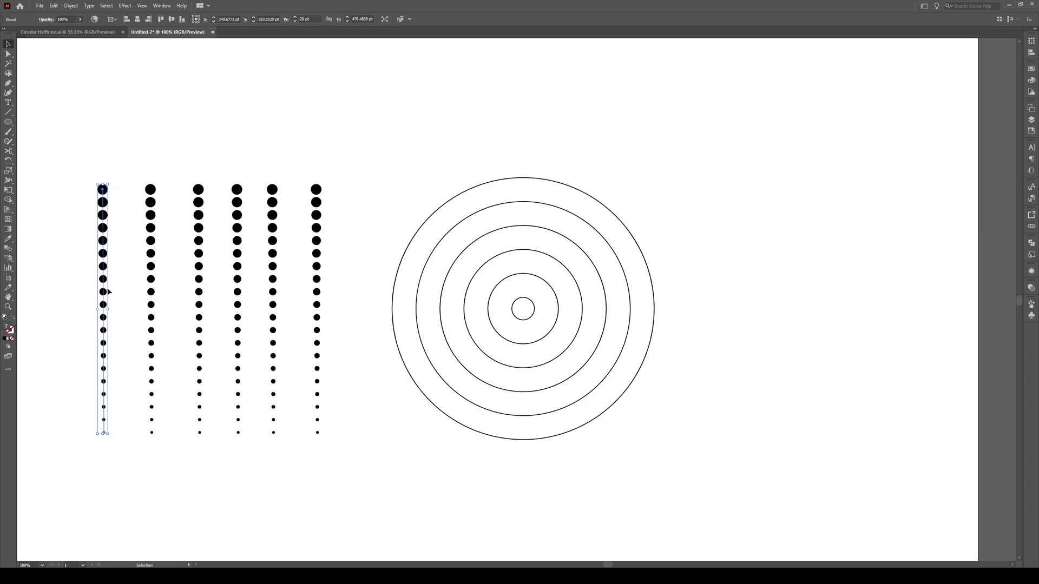
drag(108, 268, 76, 268)
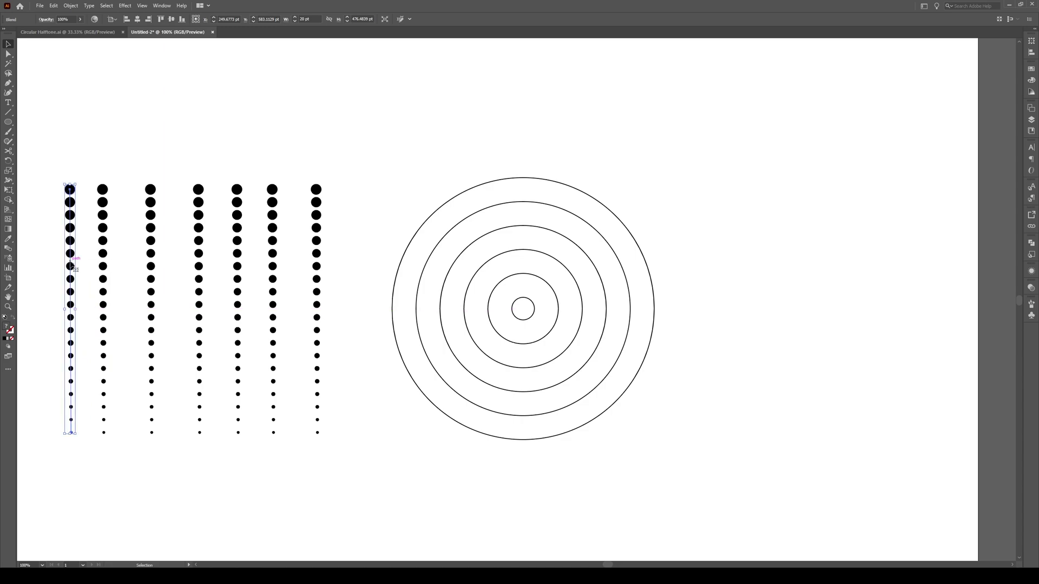
click(380, 242)
- Replace Spine so dot columns follow the outer and second circle halves
scroll(380, 243, up, 1)
scroll(381, 264, down, 1)
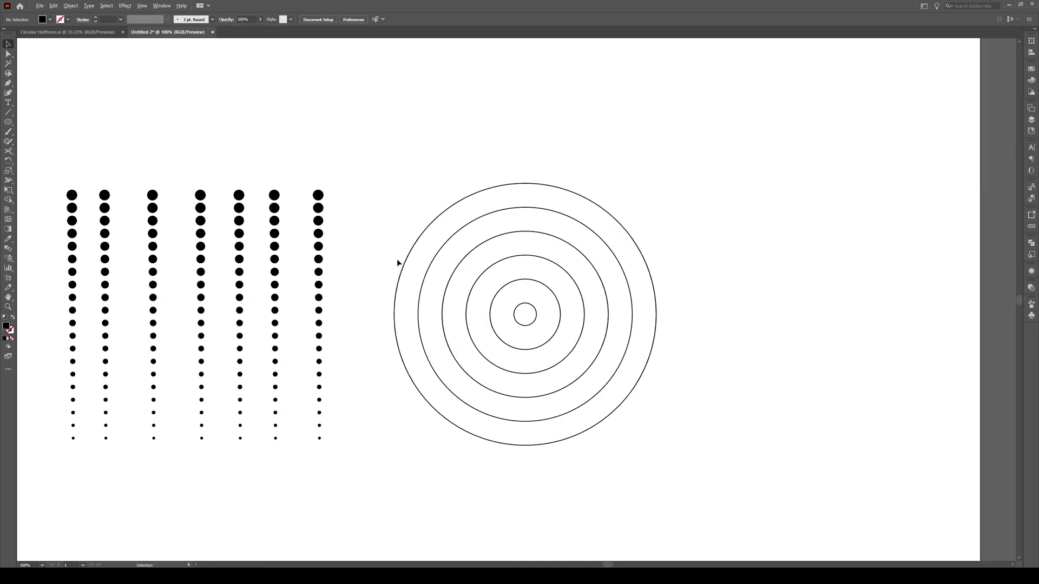
scroll(397, 263, up, 1)
click(407, 267)
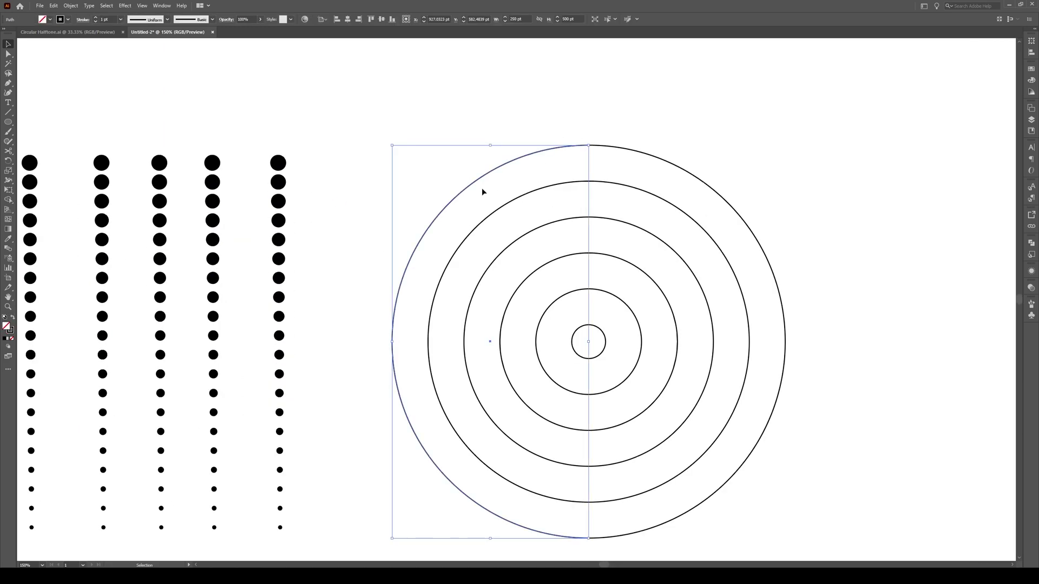
shift+click(280, 259)
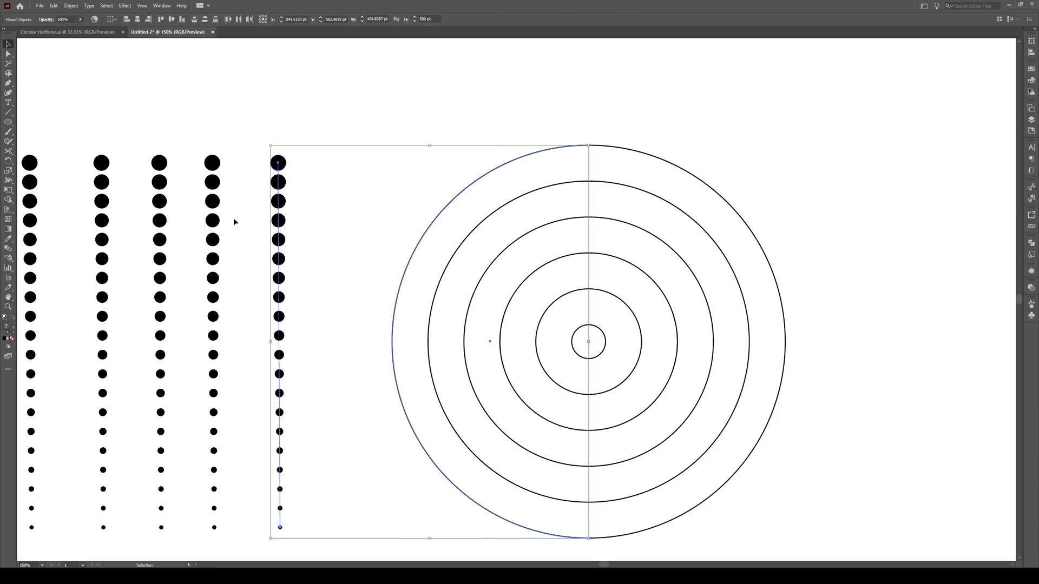
click(71, 5)
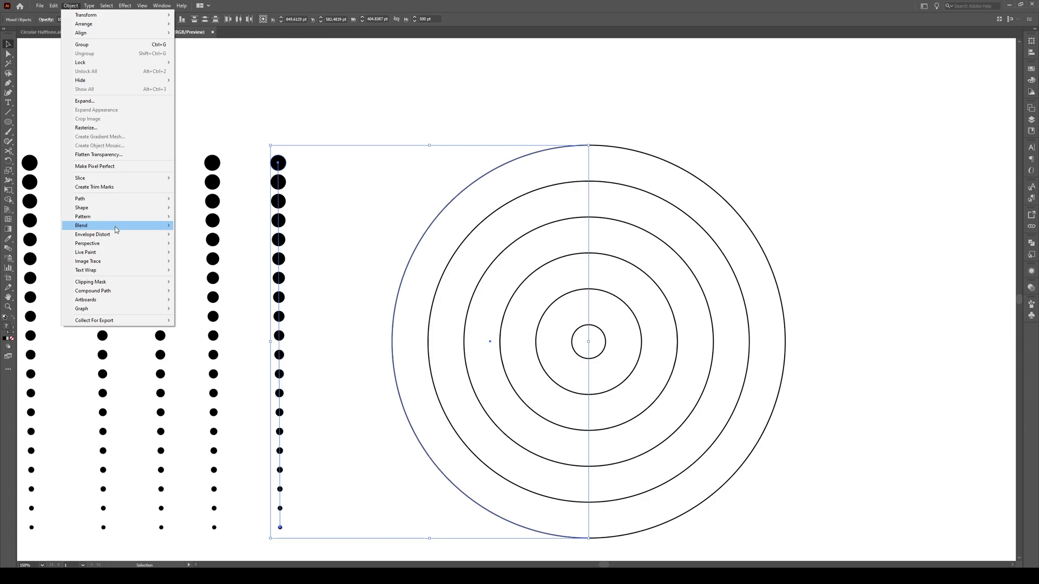
mouse_move(115, 230)
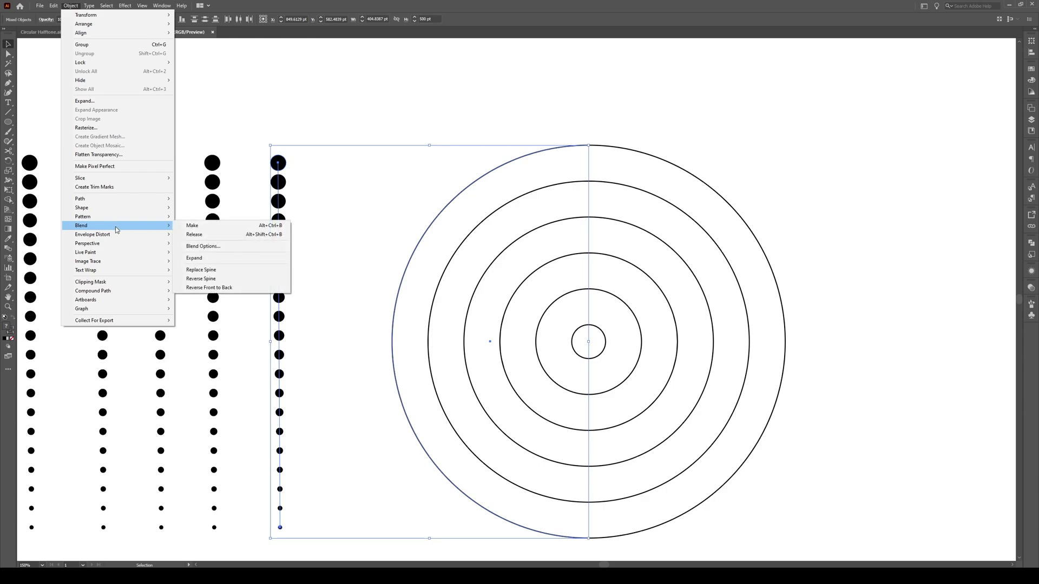
click(220, 270)
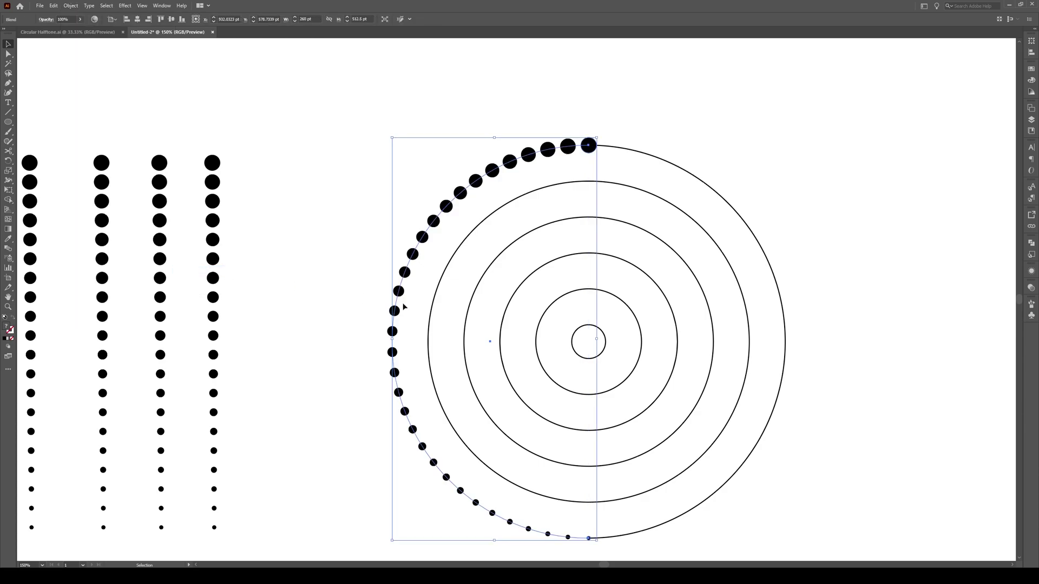
click(435, 306)
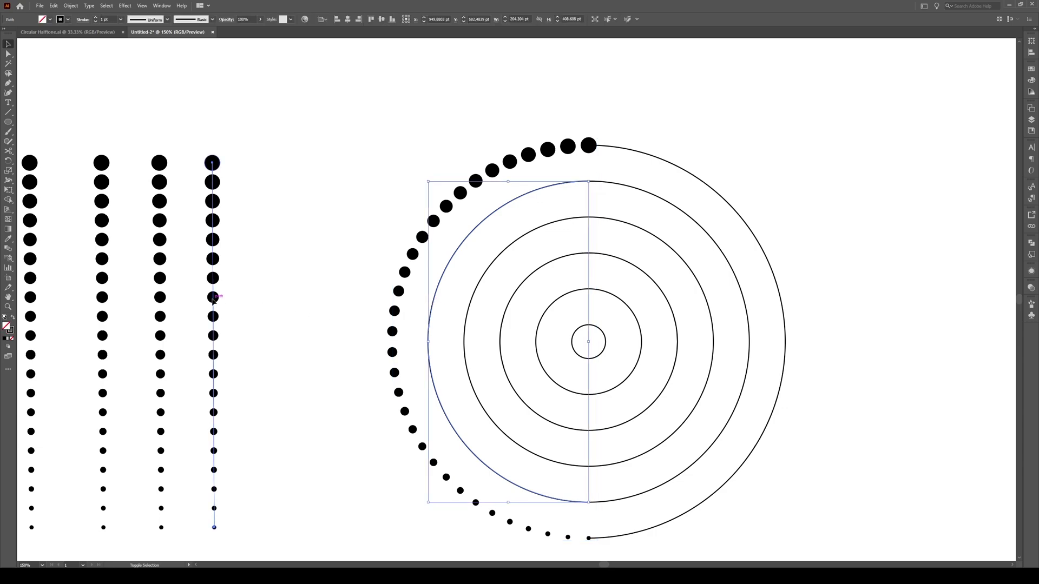
shift+click(213, 301)
click(71, 5)
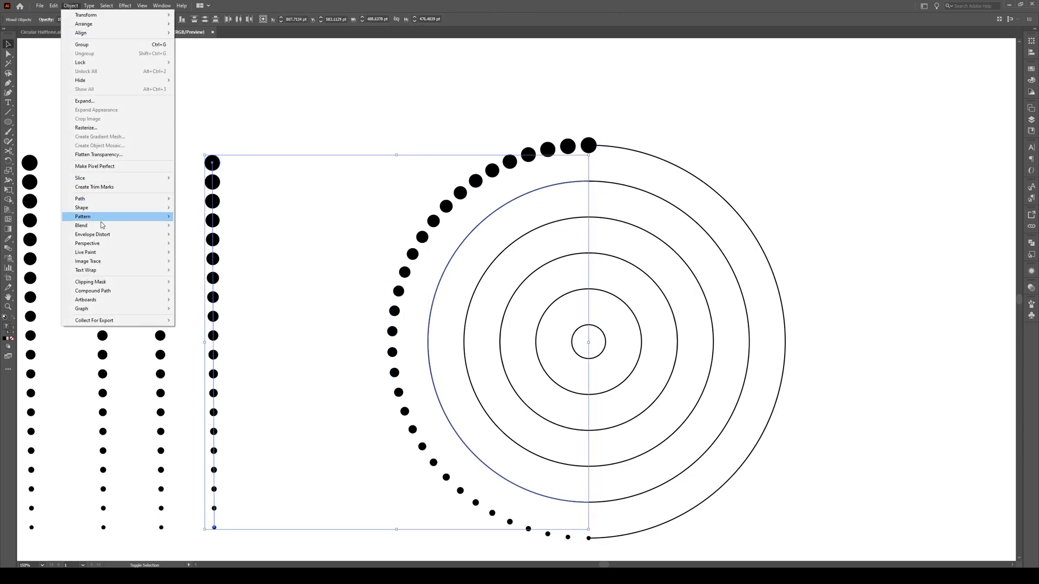
mouse_move(101, 226)
click(219, 270)
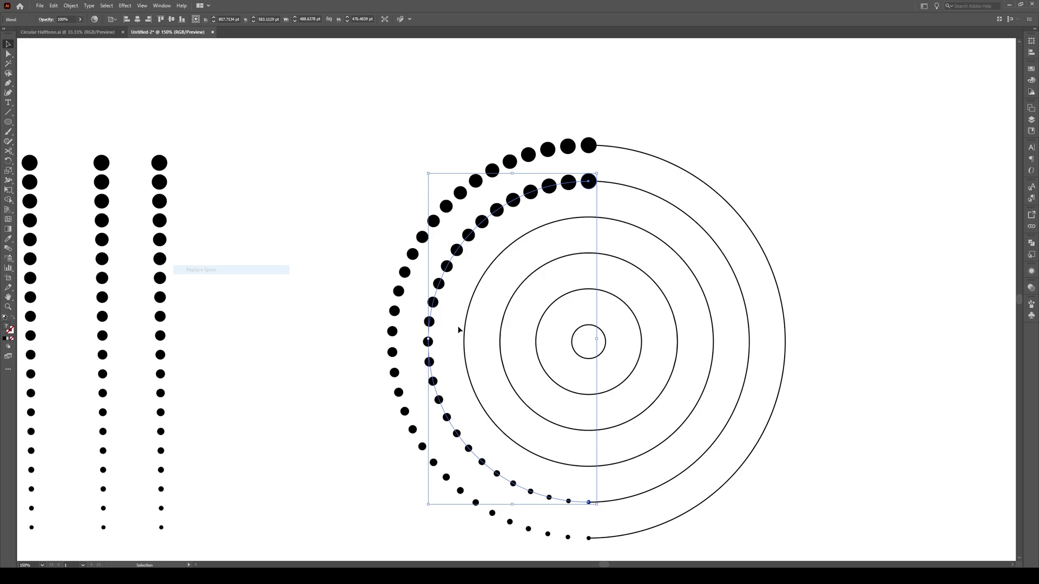
- Replace Spine so dot columns follow the third and fourth circle halves
click(466, 332)
shift+click(161, 298)
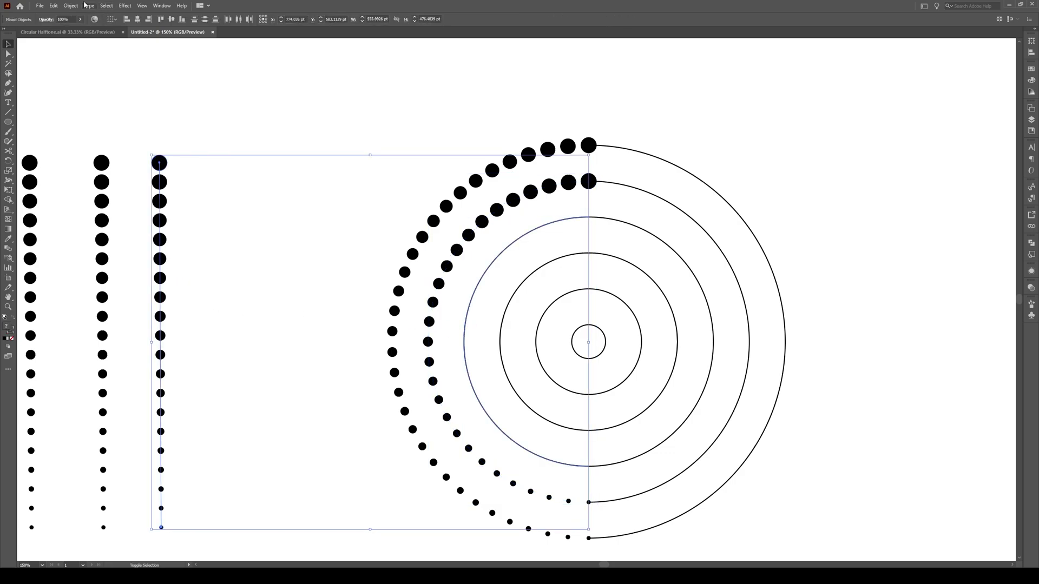
click(71, 6)
mouse_move(143, 226)
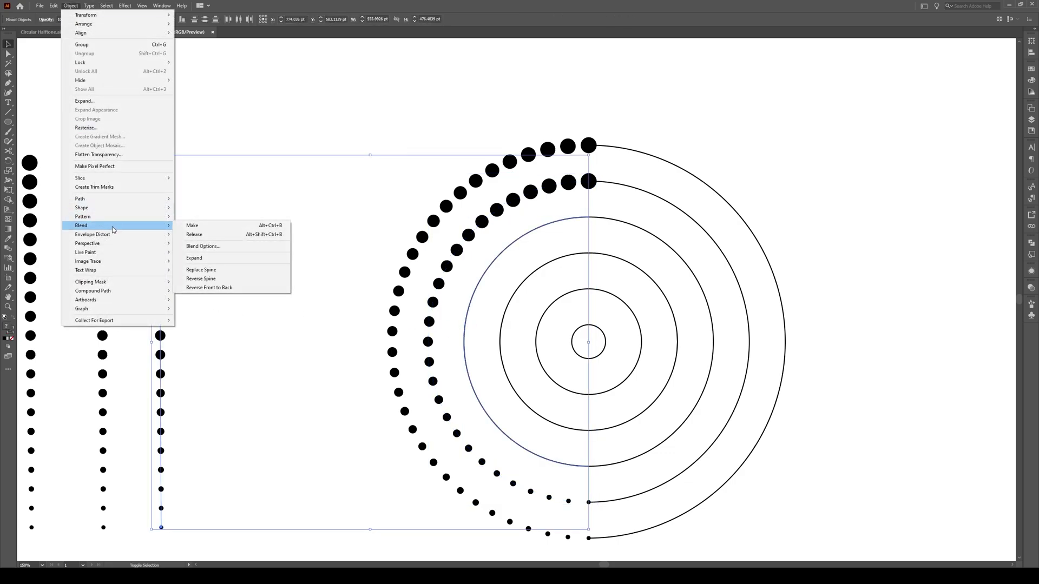
click(233, 271)
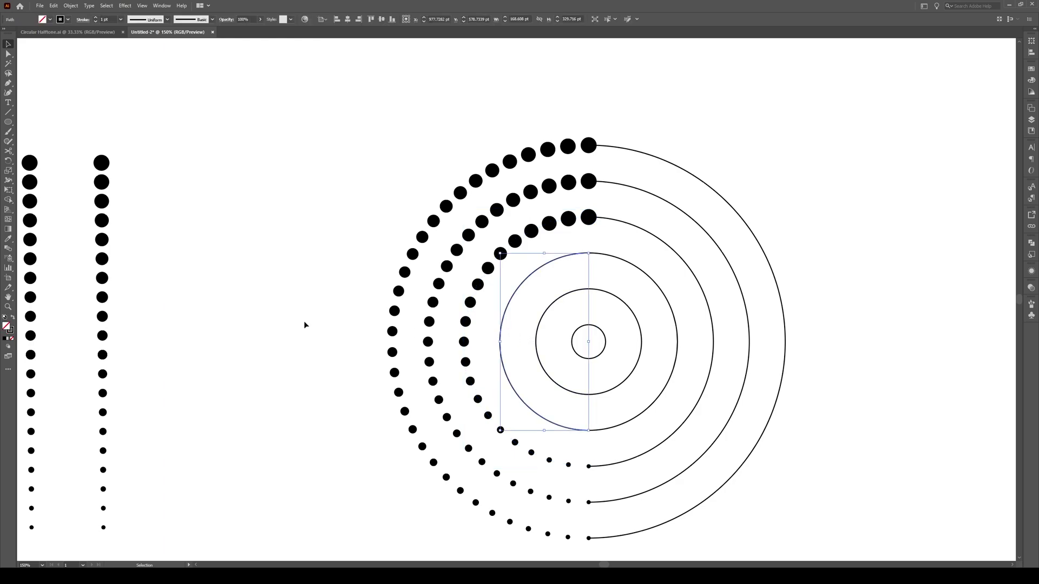
shift+click(103, 314)
click(71, 6)
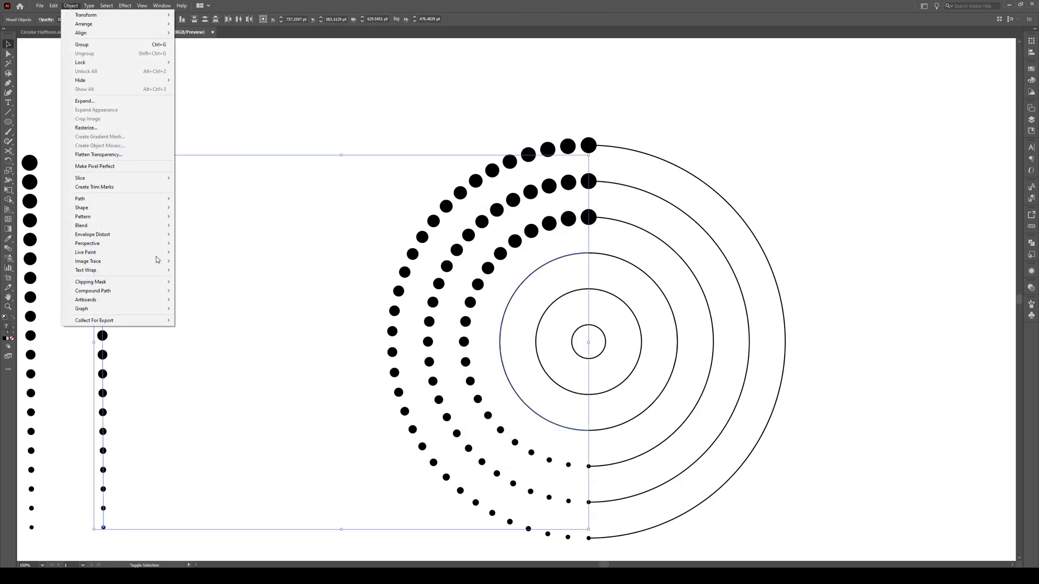
mouse_move(141, 226)
click(221, 271)
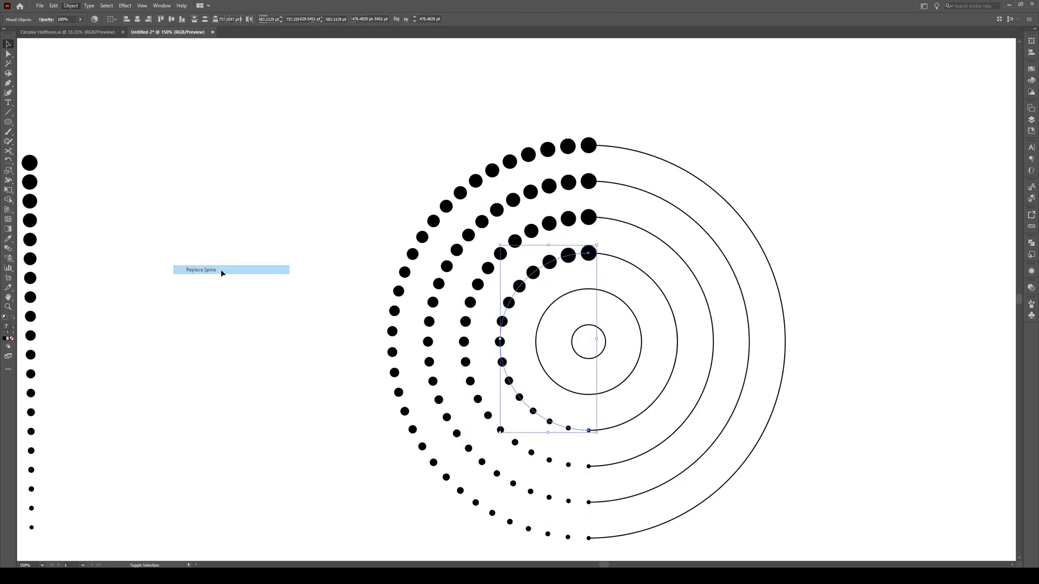
- Replace Spine so dot columns follow the fifth and centre circle halves
click(536, 336)
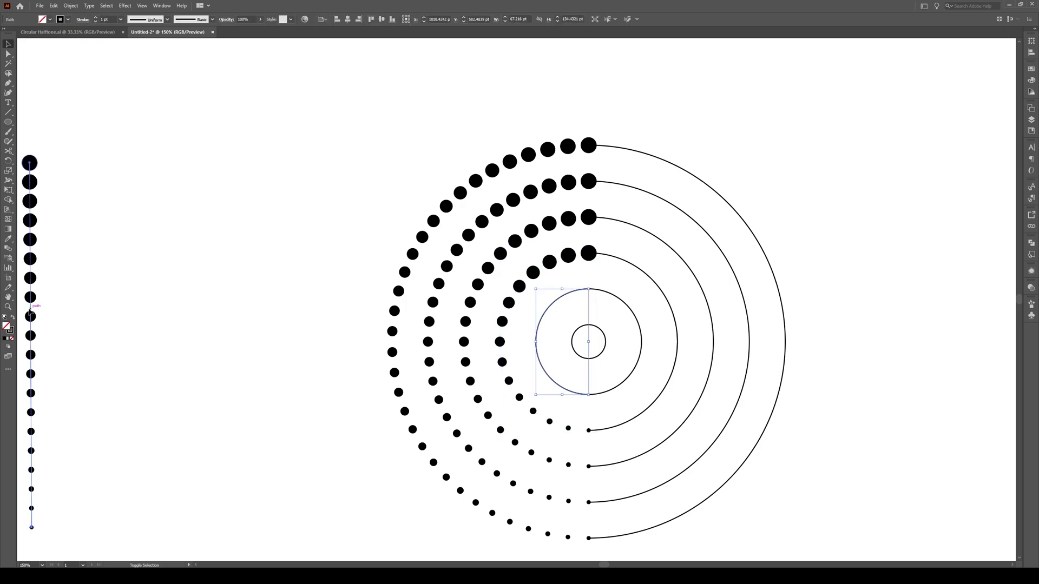
shift+click(30, 317)
click(78, 6)
mouse_move(120, 226)
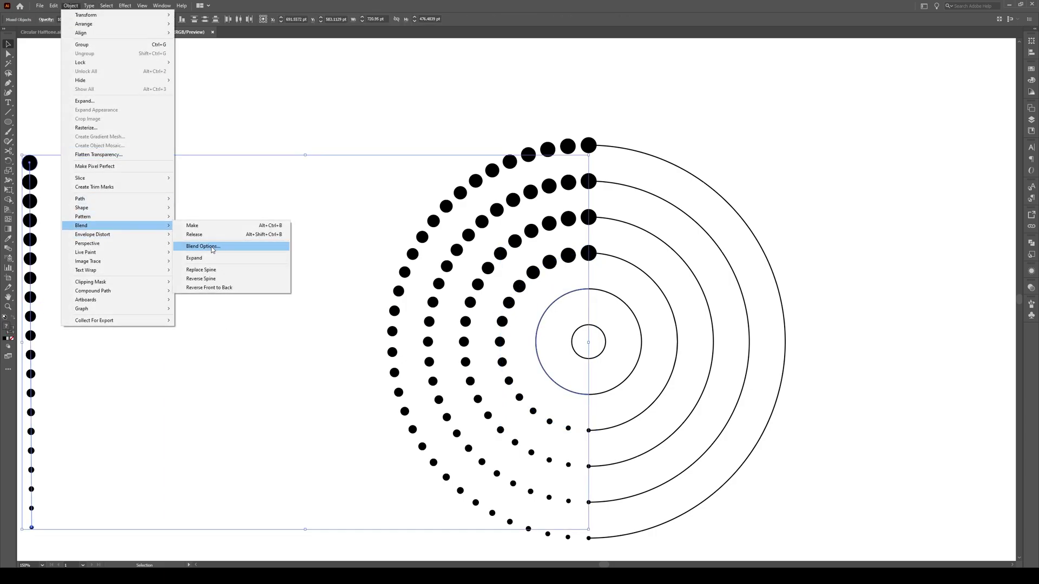
click(225, 273)
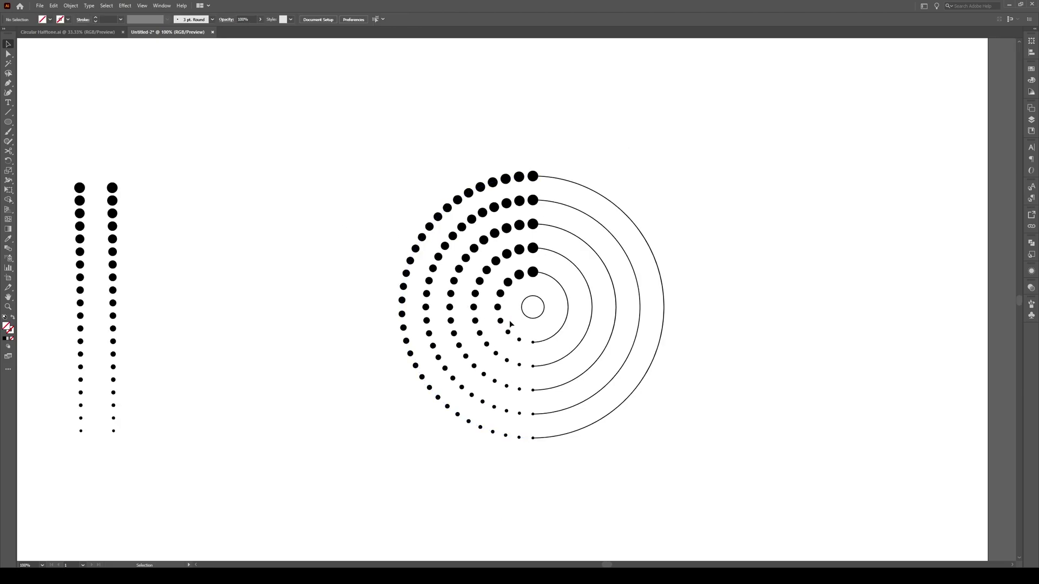
click(523, 309)
shift+click(113, 239)
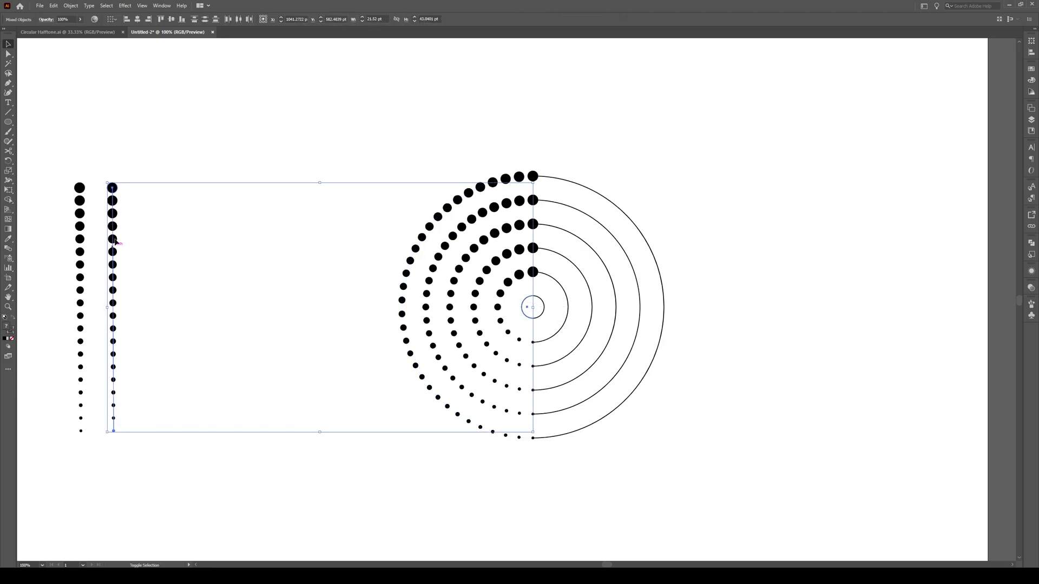
click(71, 6)
mouse_move(87, 226)
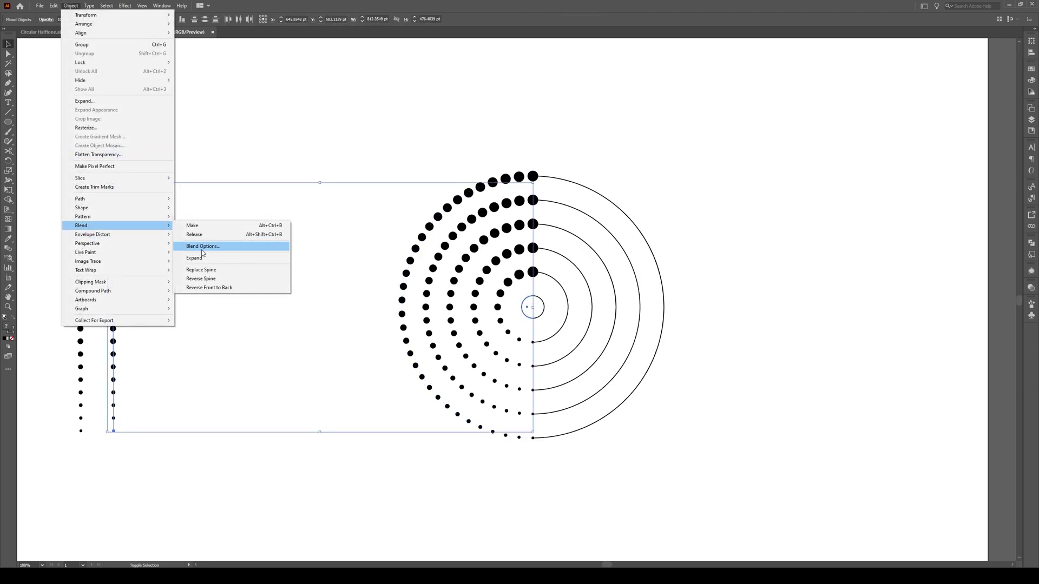
click(206, 272)
click(390, 144)
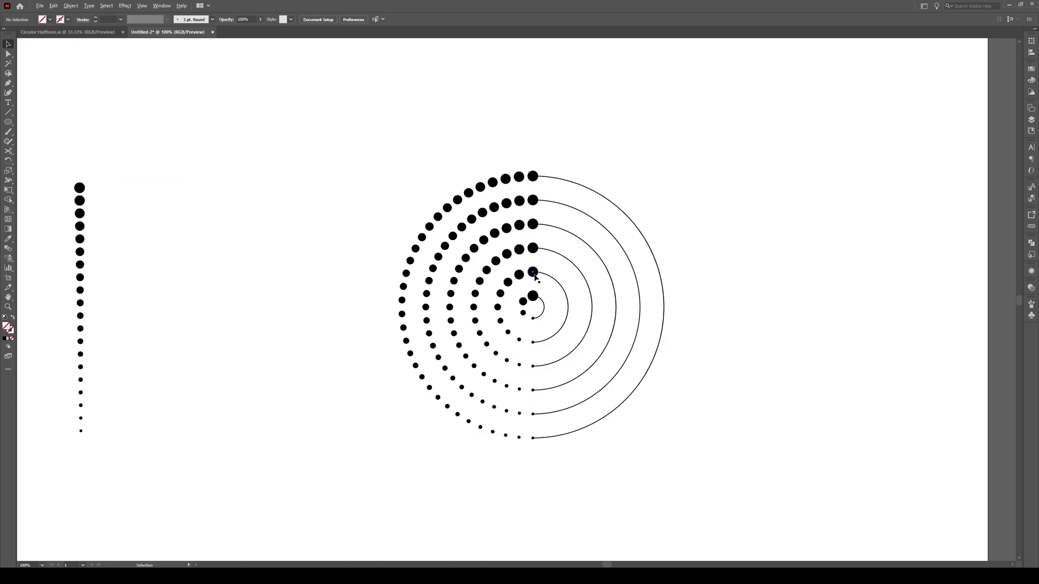
scroll(536, 278, up, 1)
- Delete the remaining right-half circle outlines and select the dot half-rings
scroll(579, 266, down, 1)
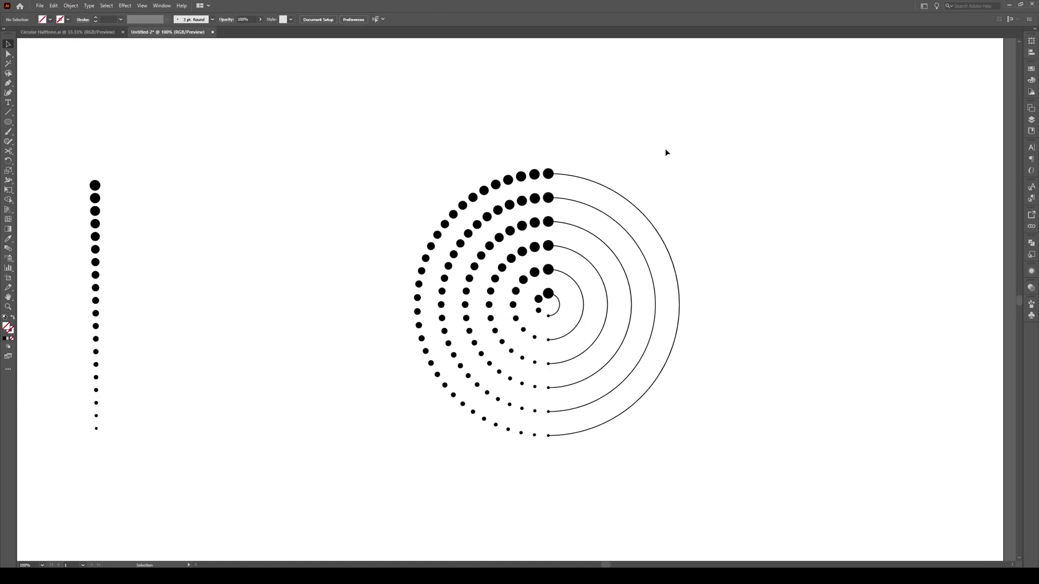
drag(666, 143, 569, 414)
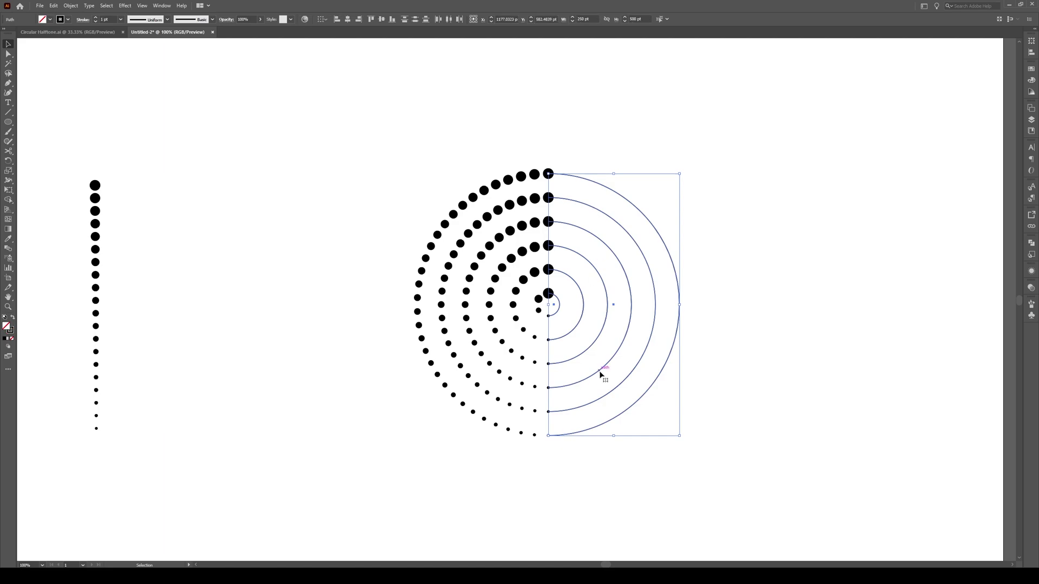
key(Delete)
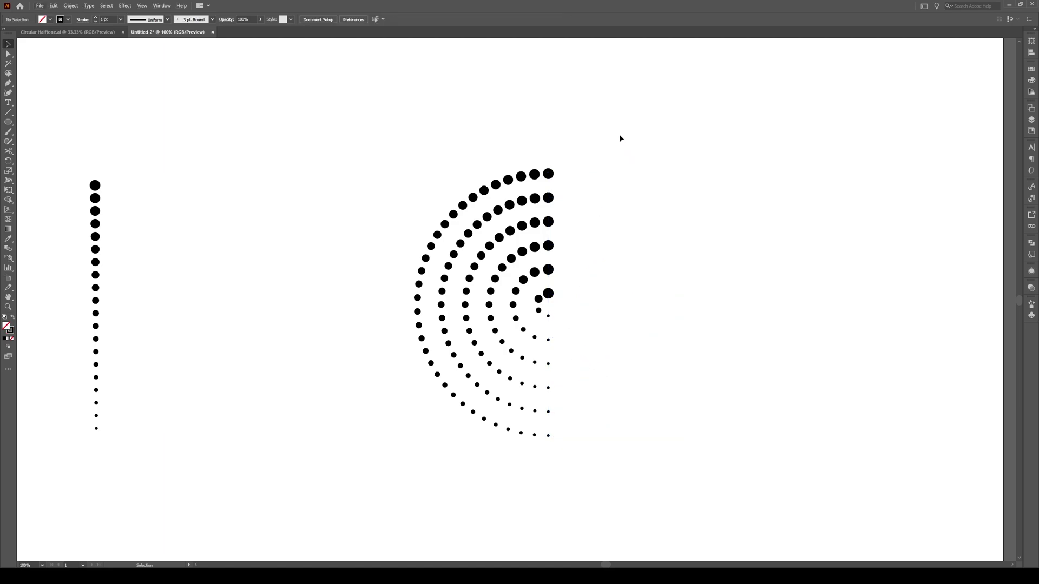
drag(633, 136, 393, 469)
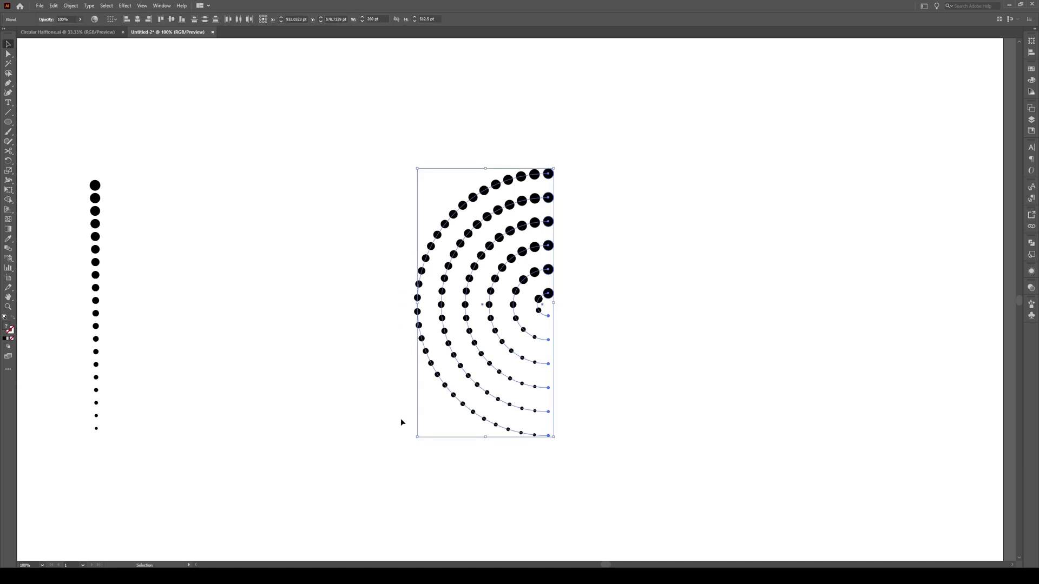
- Expand the dot half-ring blends from the Object > Blend menu into individual dot shapes
click(71, 6)
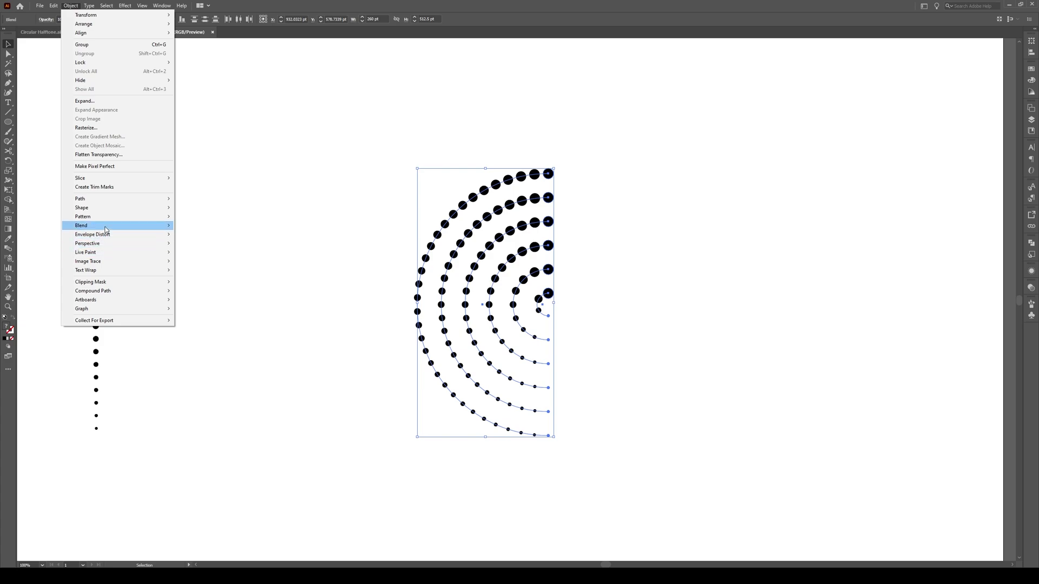
mouse_move(103, 226)
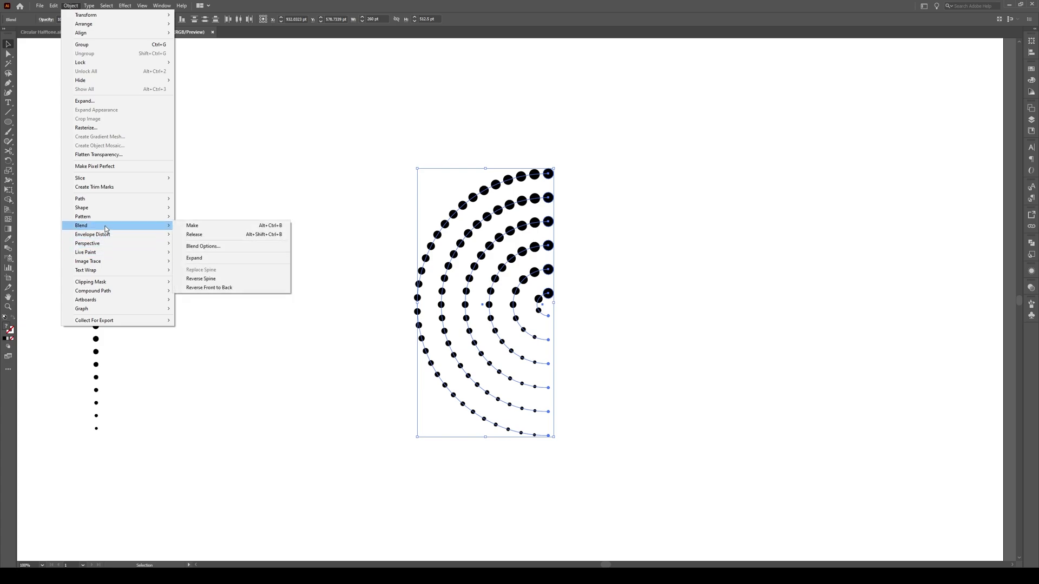
click(223, 259)
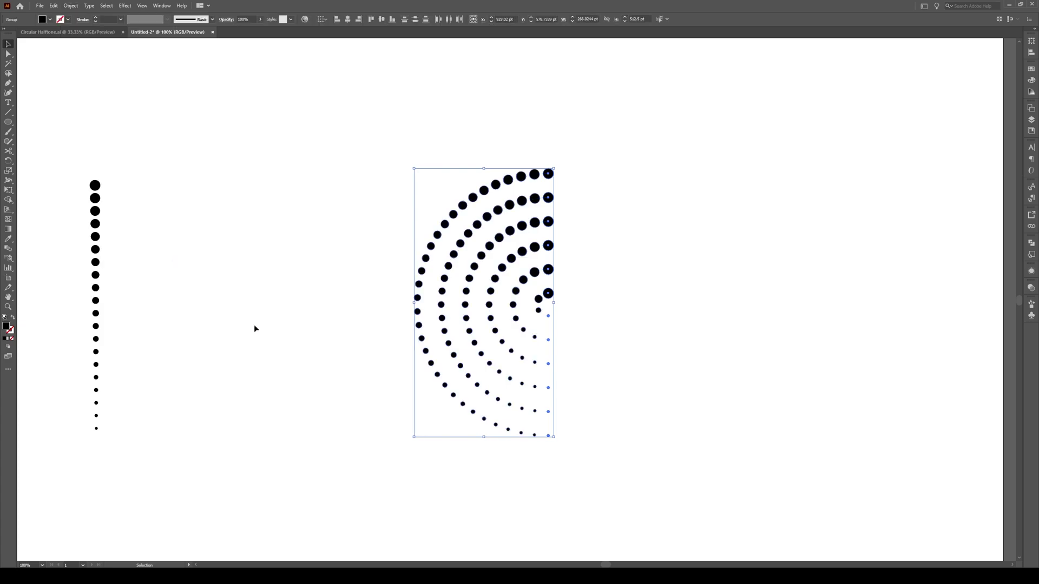
click(71, 6)
mouse_move(76, 17)
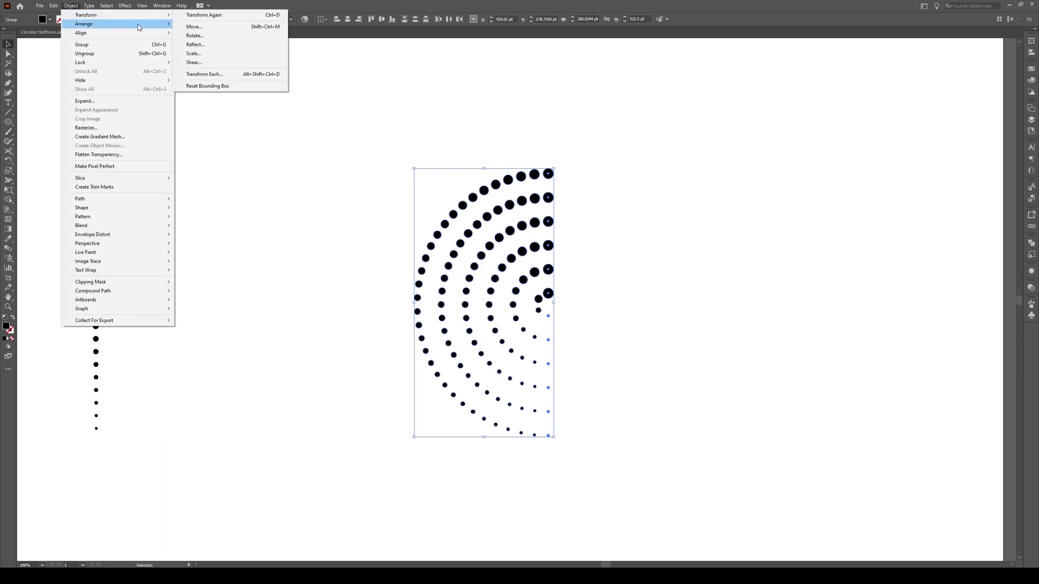
- Make a vertically reflected copy of the dot half-rings and slide it right to close the circles
click(211, 51)
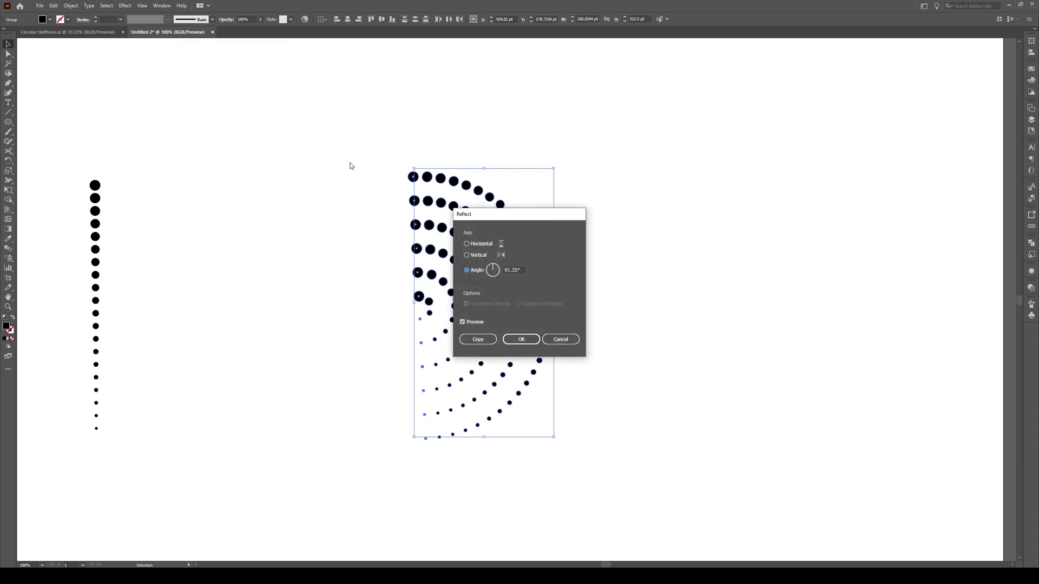
drag(522, 225, 630, 196)
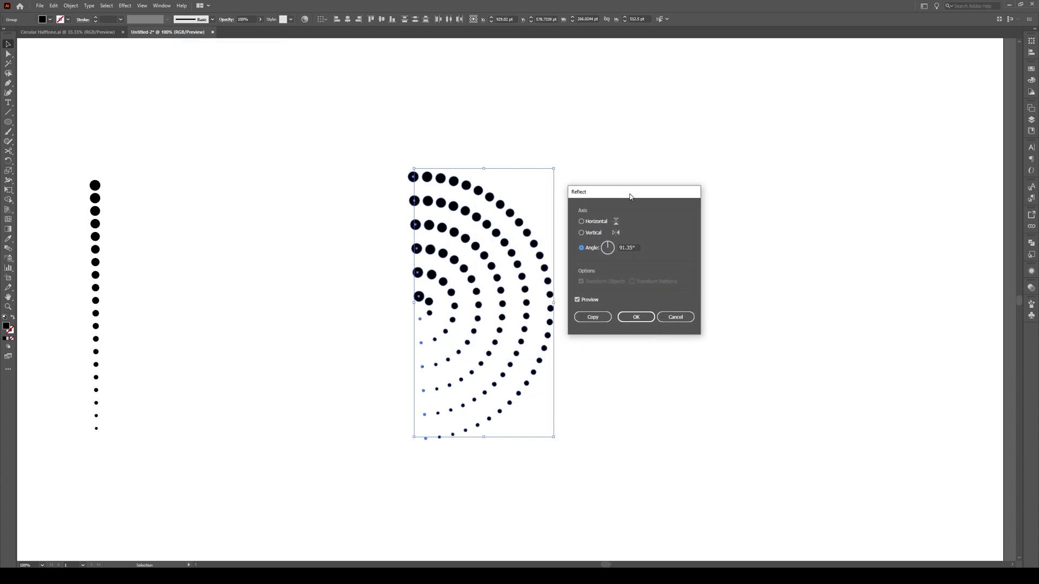
click(581, 233)
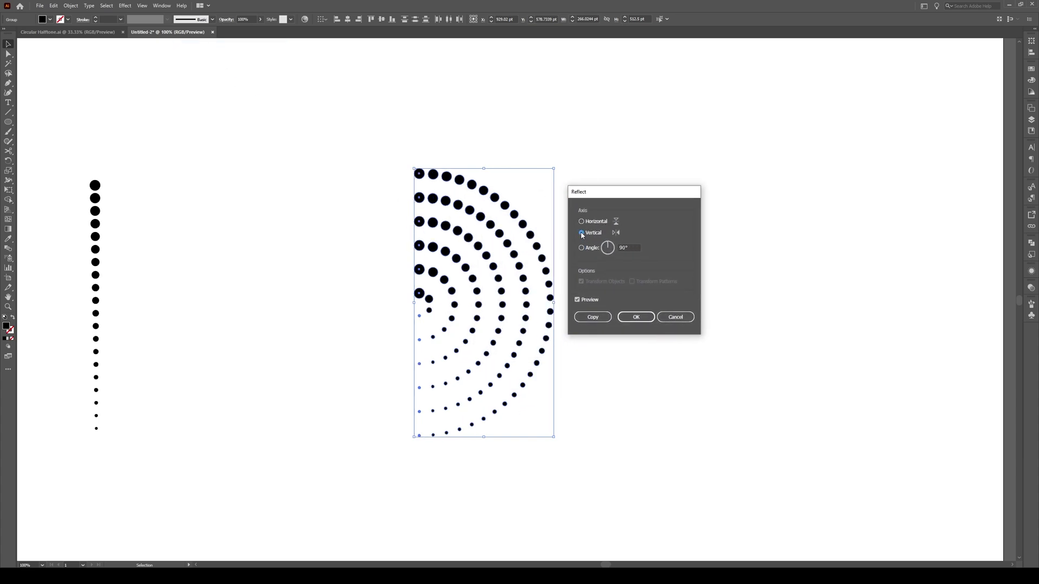
click(593, 317)
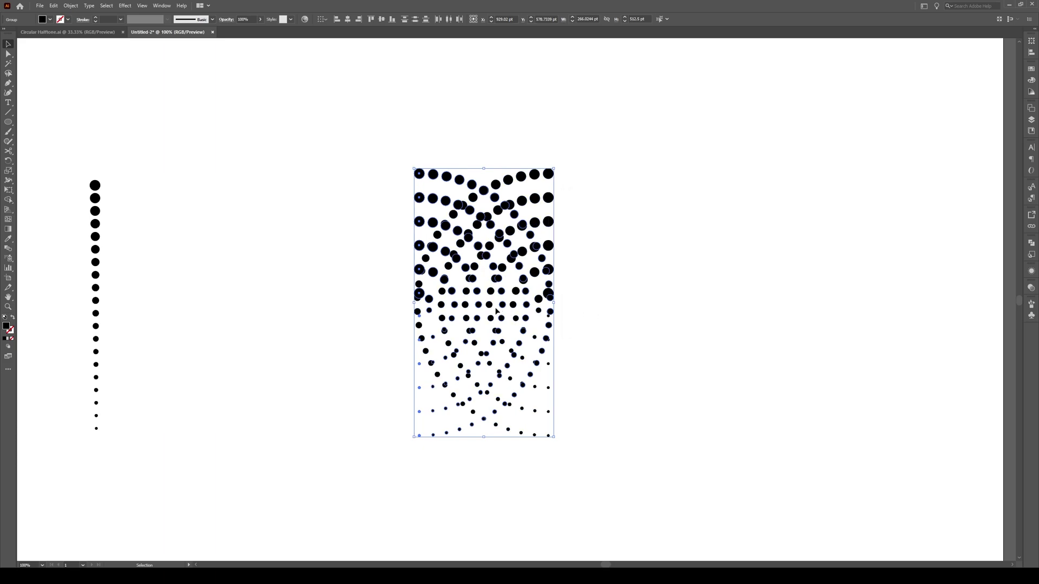
drag(423, 301, 549, 300)
click(555, 477)
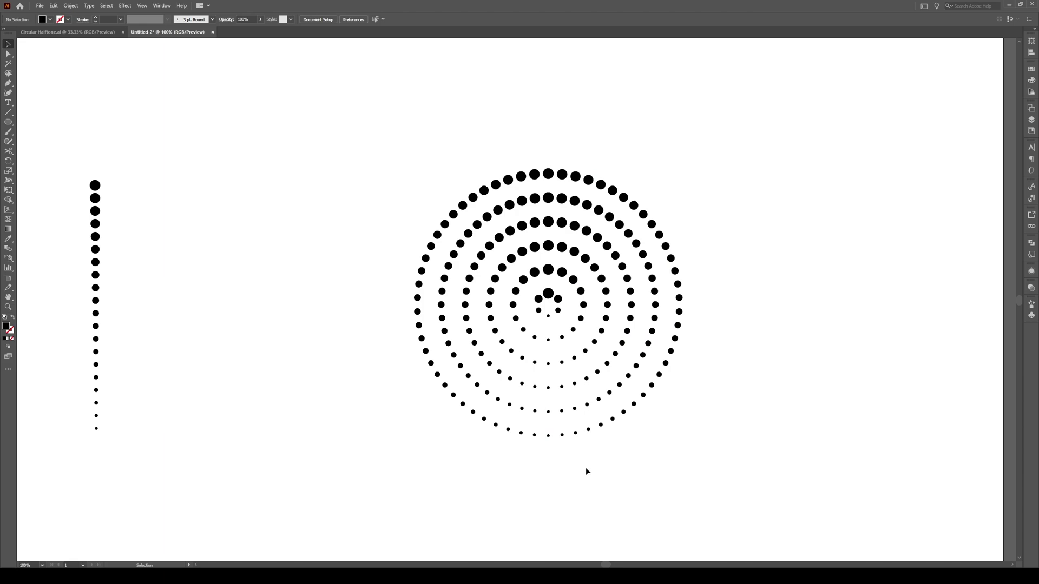
key(ctrl+plus)
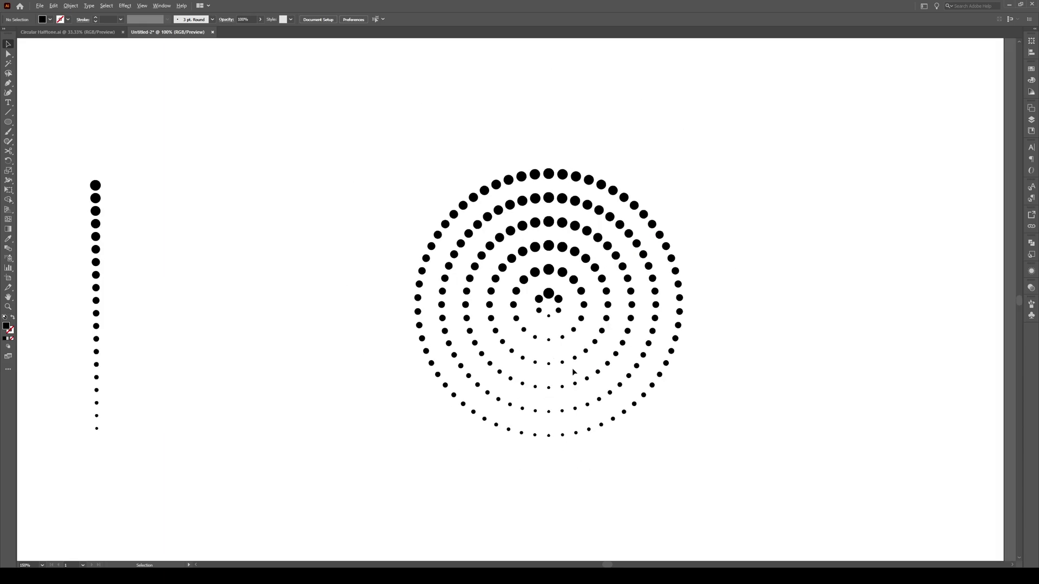
- Marquee-select all the ring dots and group them with Ctrl+G
click(632, 292)
click(710, 259)
drag(787, 135, 355, 481)
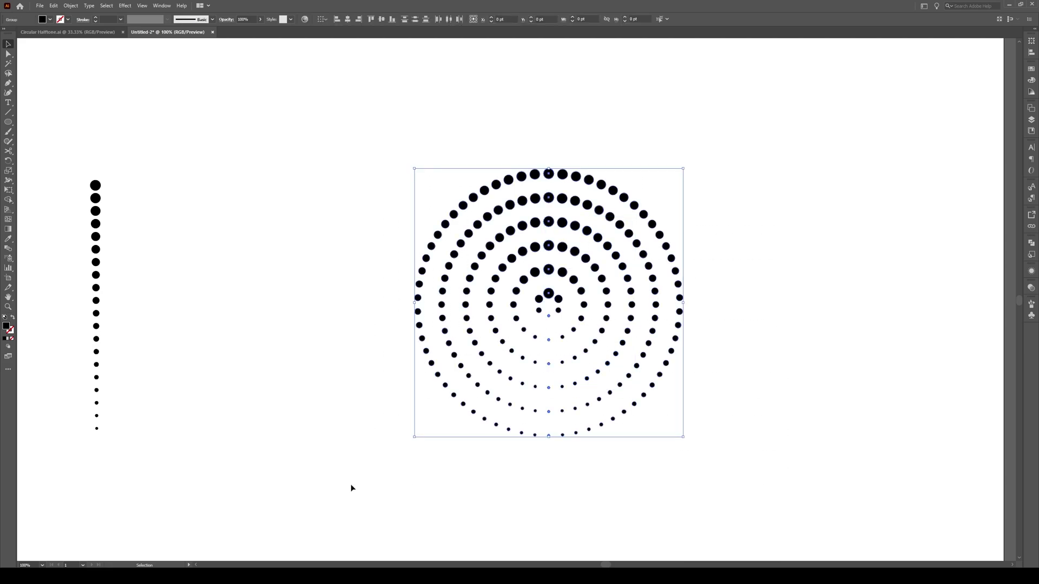
key(ctrl+g)
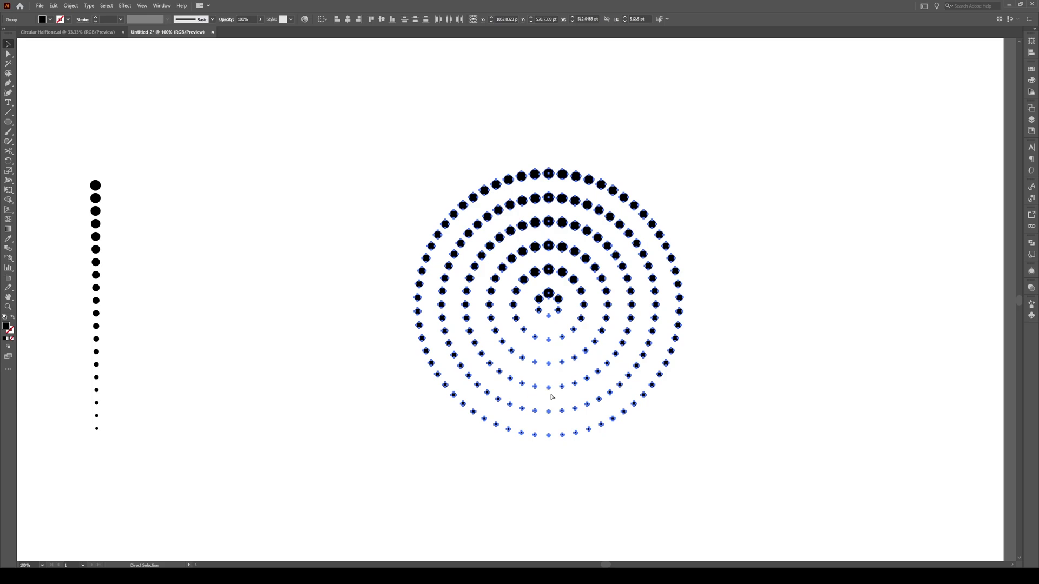
- Delete the vertical dot column and move the rings to the artboard's bottom-left corner
key(ctrl+minus)
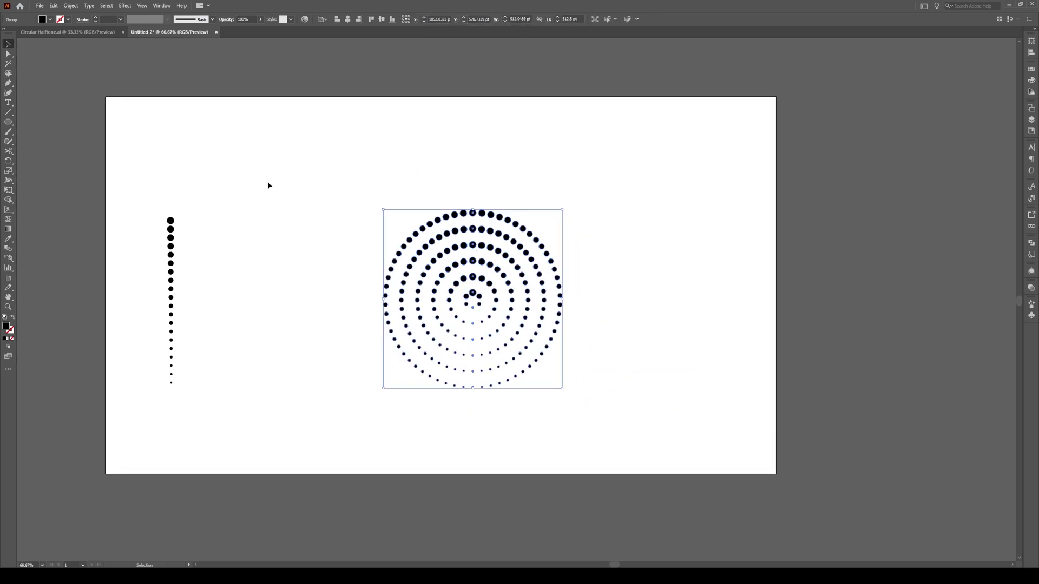
drag(267, 181, 116, 400)
key(Delete)
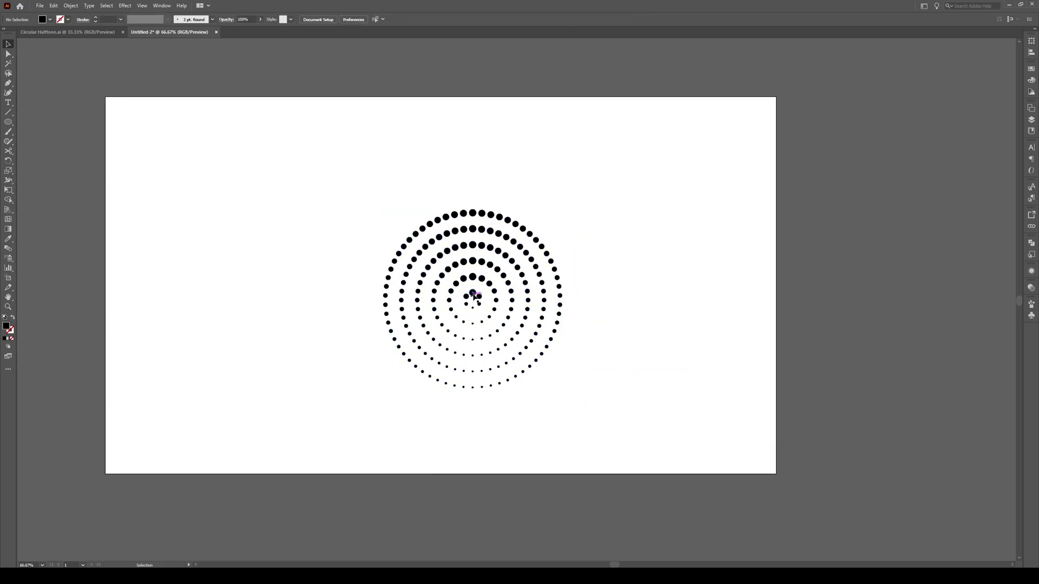
drag(473, 296, 198, 379)
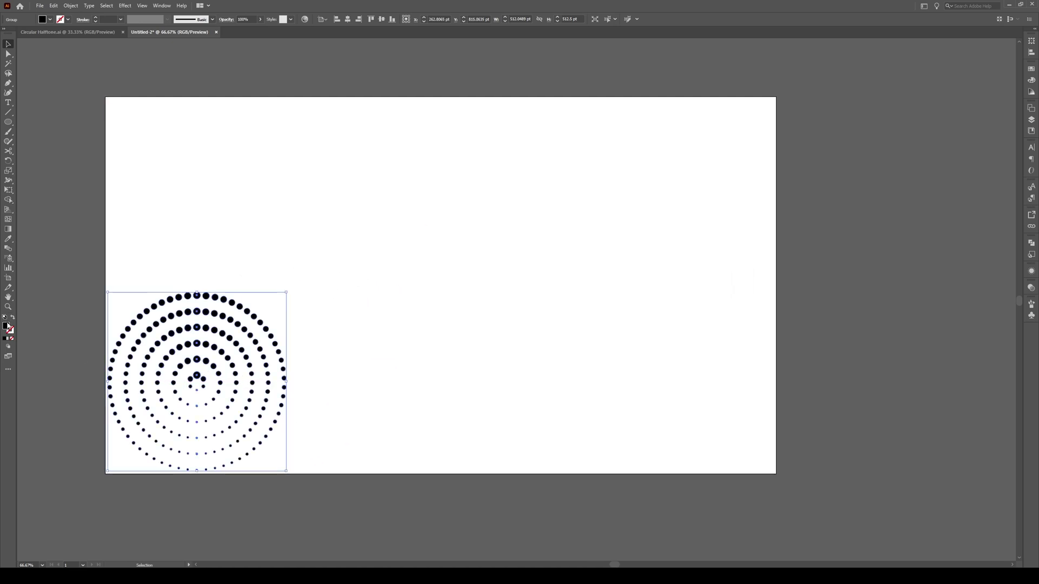
- Fill the dot-ring group with coral red (#ce634e) and deselect it
double_click(6, 327)
click(573, 181)
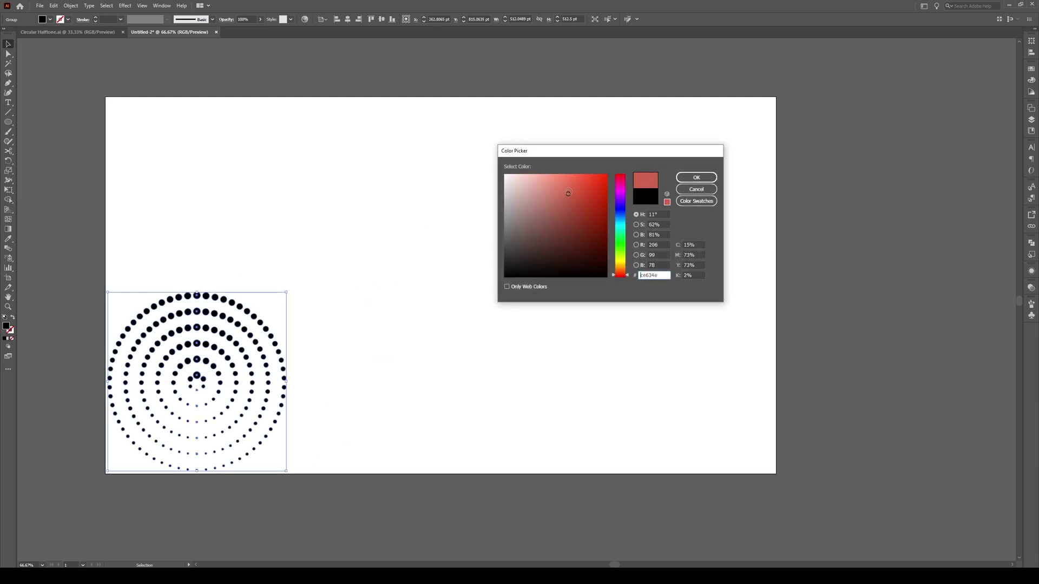
click(682, 177)
click(544, 319)
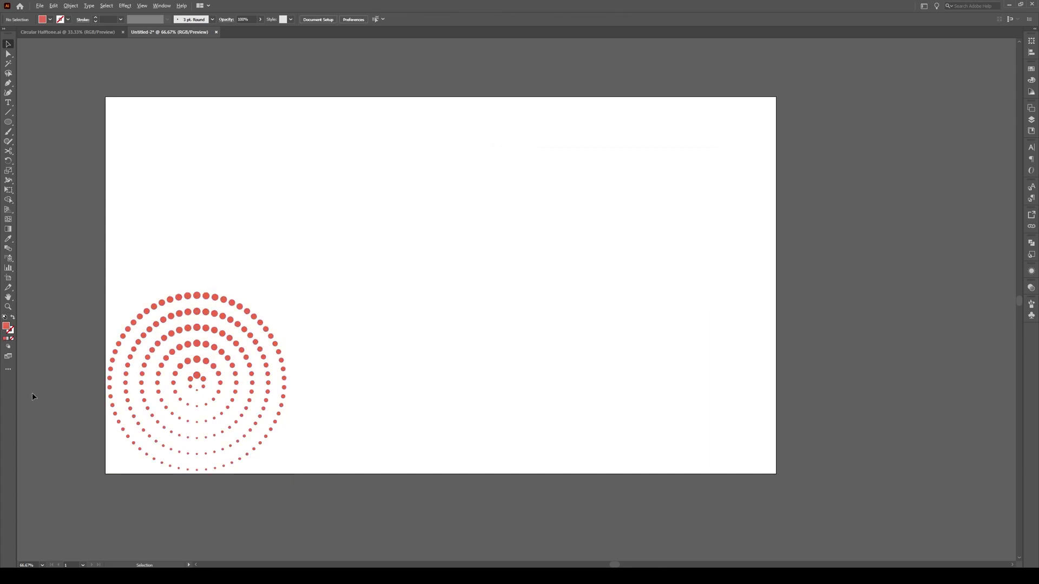
scroll(32, 397, up, 5)
scroll(399, 383, down, 5)
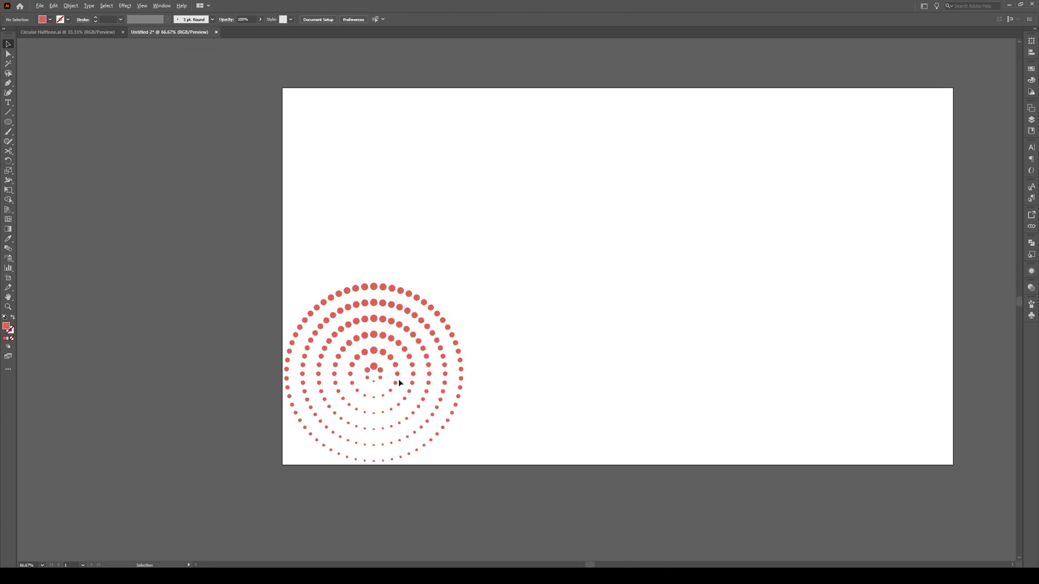
- Centre the dot-ring group on the artboard's bottom-left corner
drag(534, 262, 225, 496)
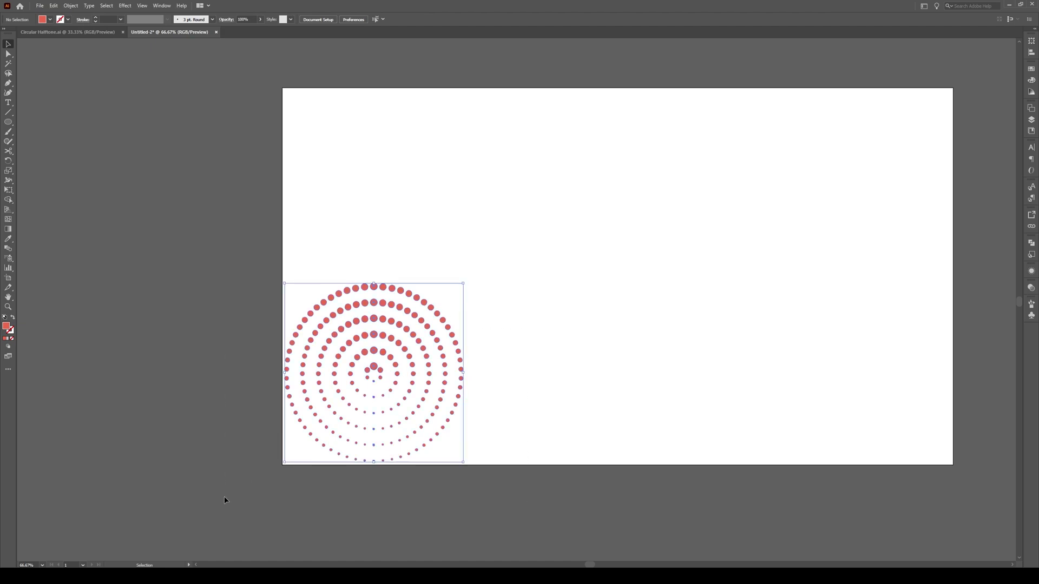
drag(375, 368, 283, 462)
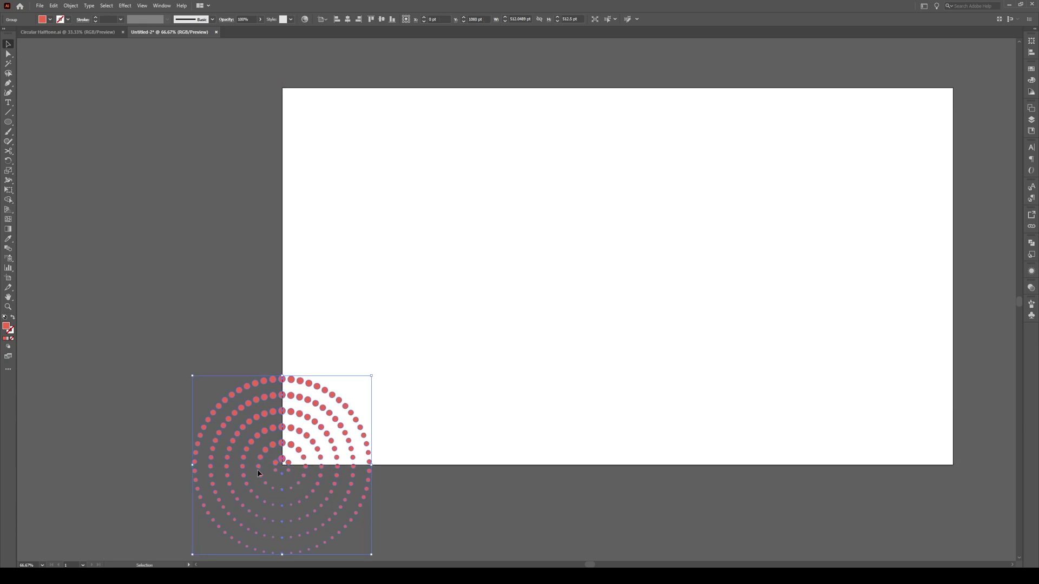
scroll(258, 469, down, 3)
scroll(265, 454, up, 1)
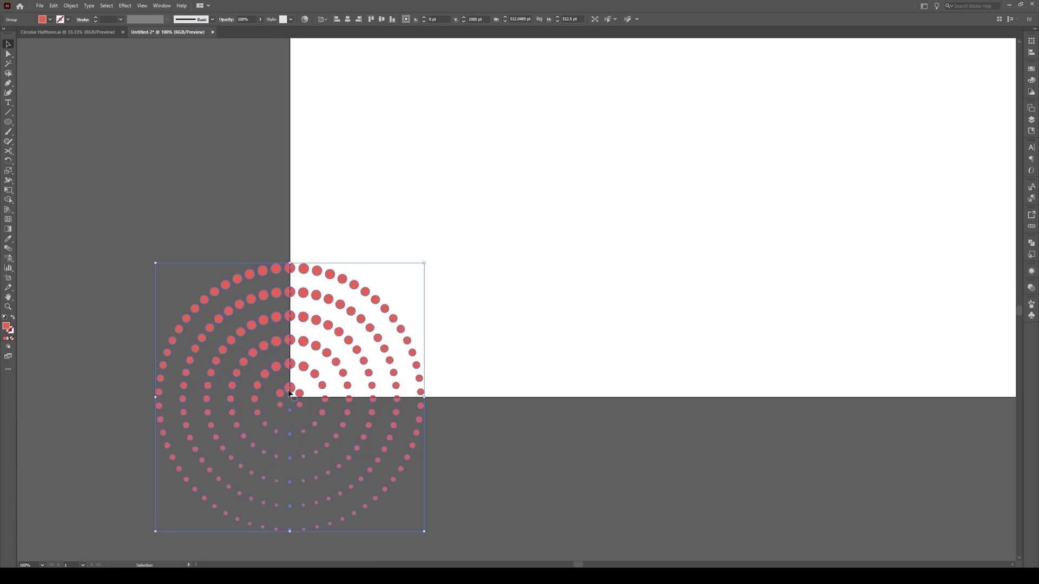
- Alt-drag a touching copy to the right, then repeat twice with Ctrl+D for four rings
drag(287, 396, 550, 399)
scroll(417, 406, up, 5)
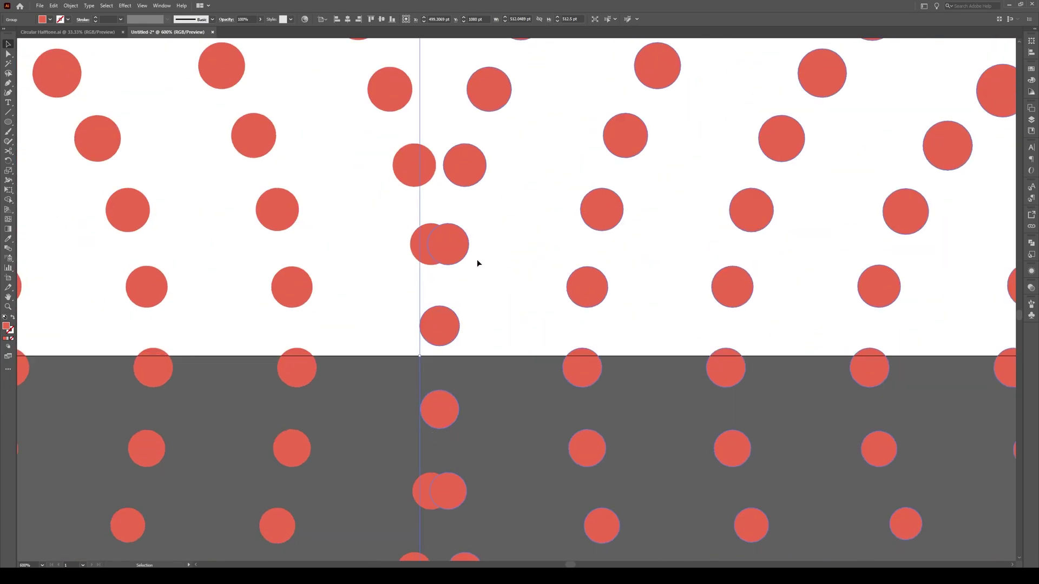
scroll(478, 262, down, 6)
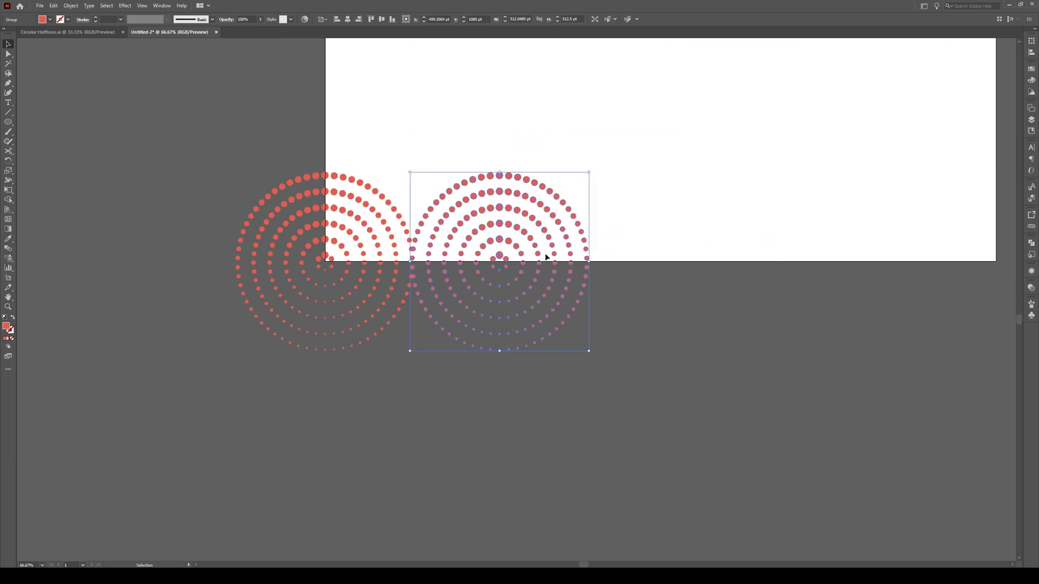
key(ctrl+shift+b)
key(ctrl+d)
key(ctrl+d)
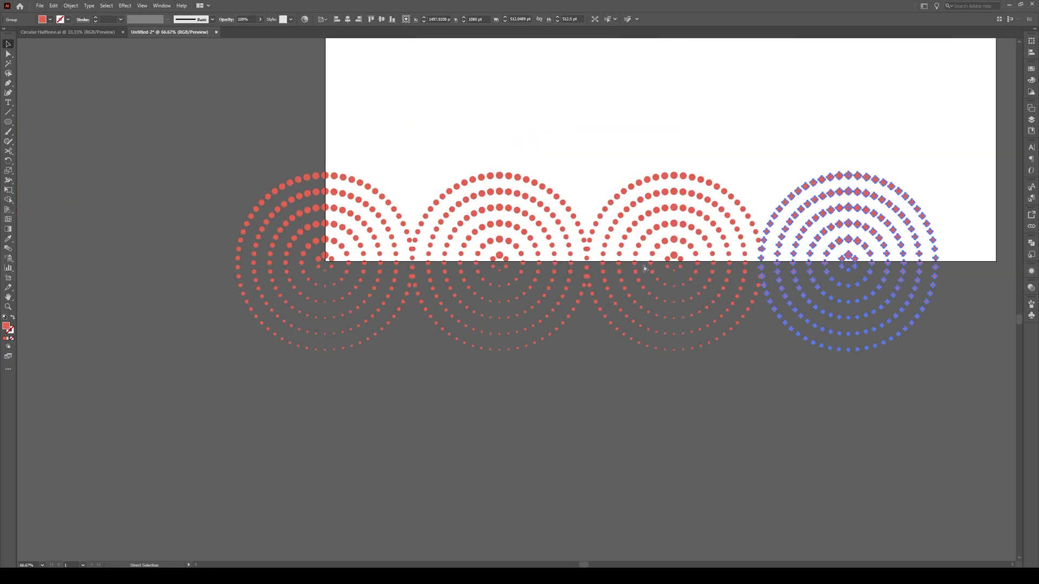
key(ctrl+d)
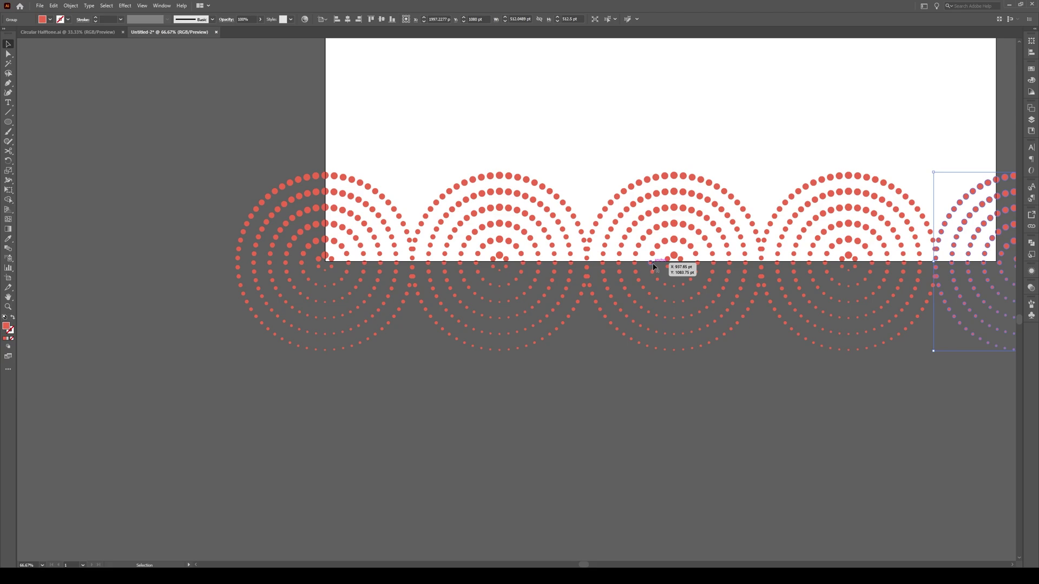
- Delete the duplicate overlapping dots at the first ring junction with Direct Selection
click(465, 404)
scroll(422, 255, up, 8)
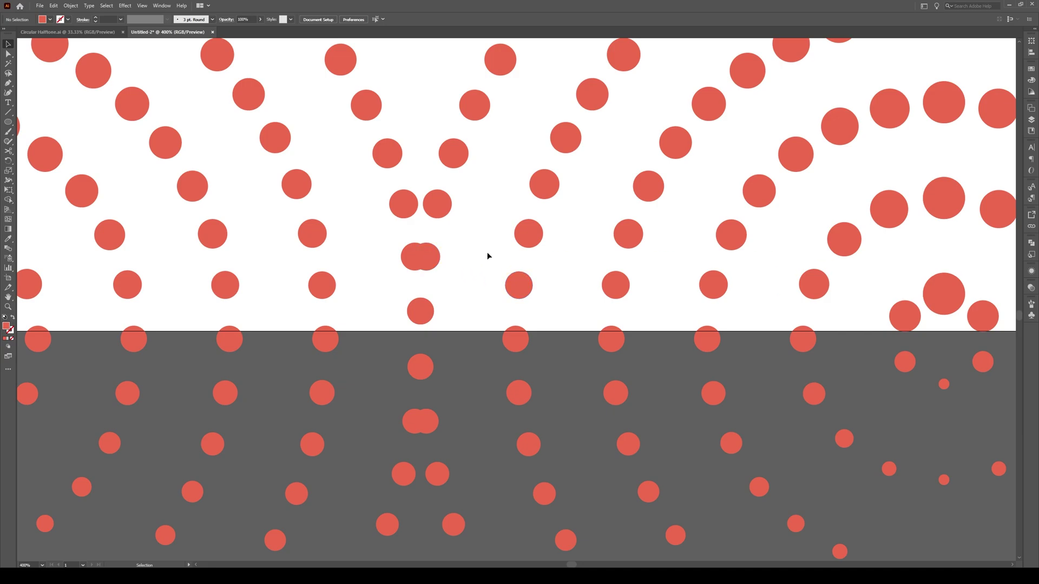
click(523, 232)
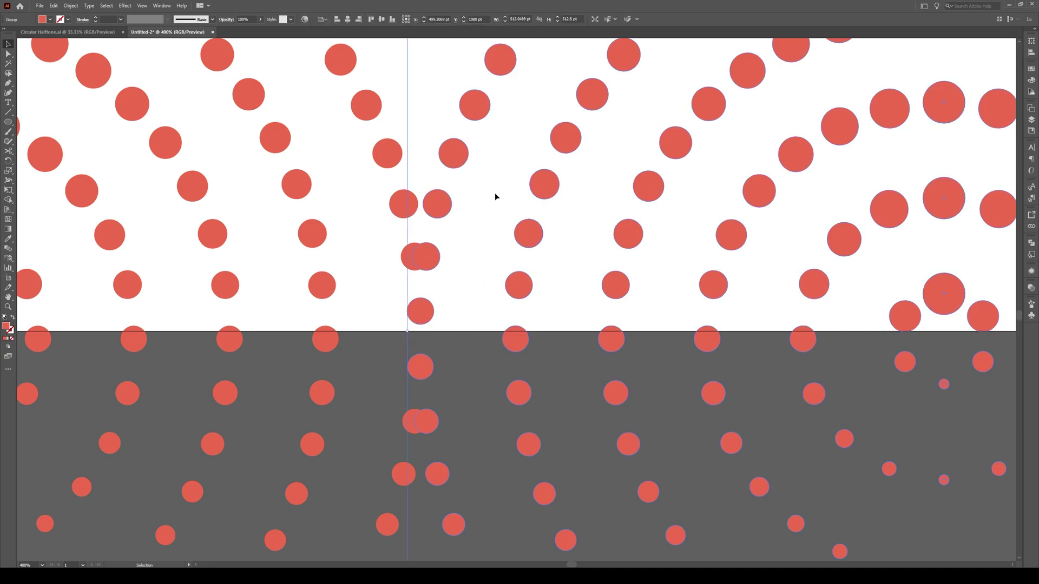
click(469, 270)
key(a)
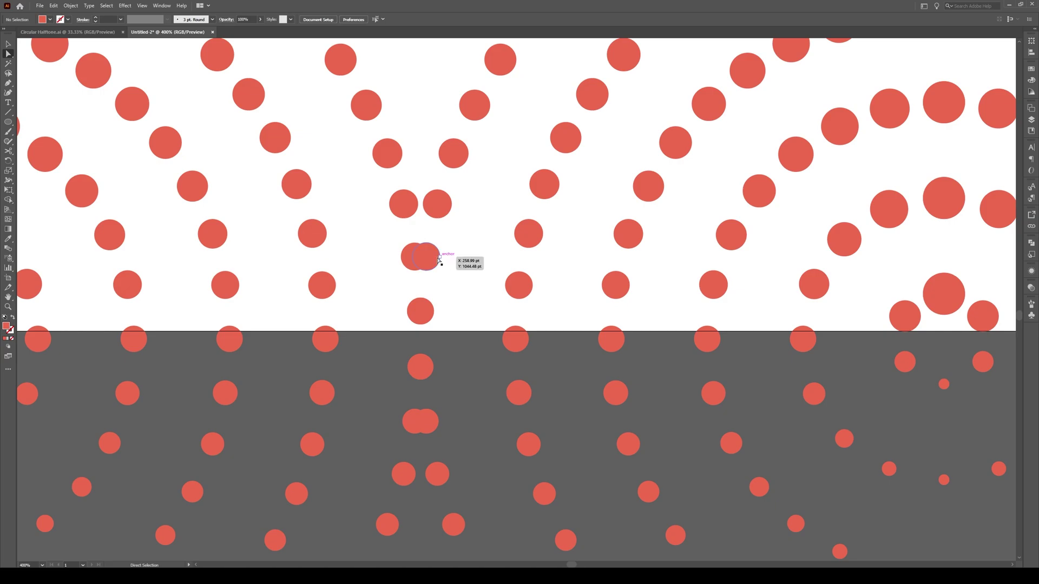
click(431, 255)
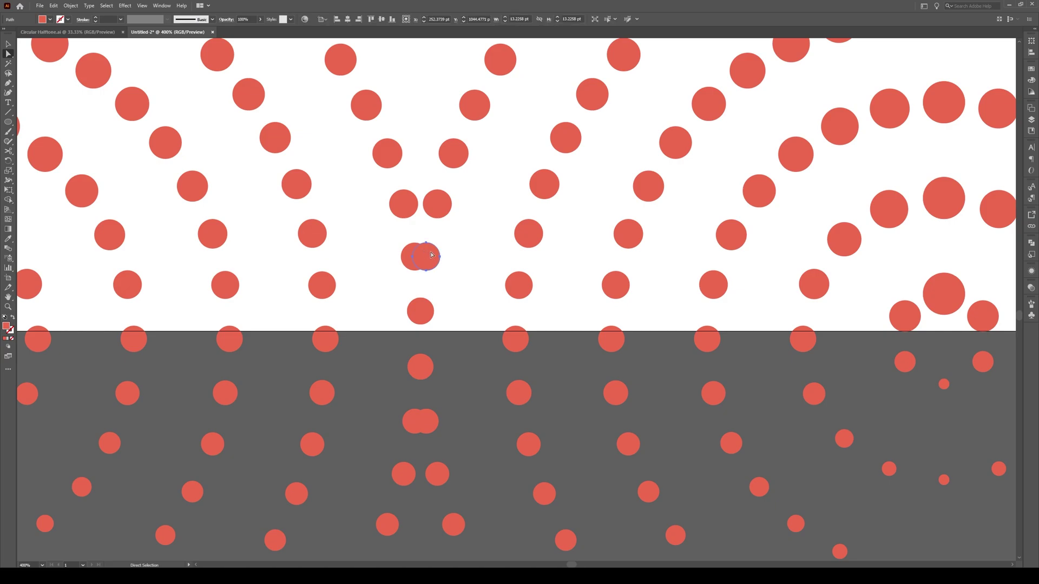
key(Delete)
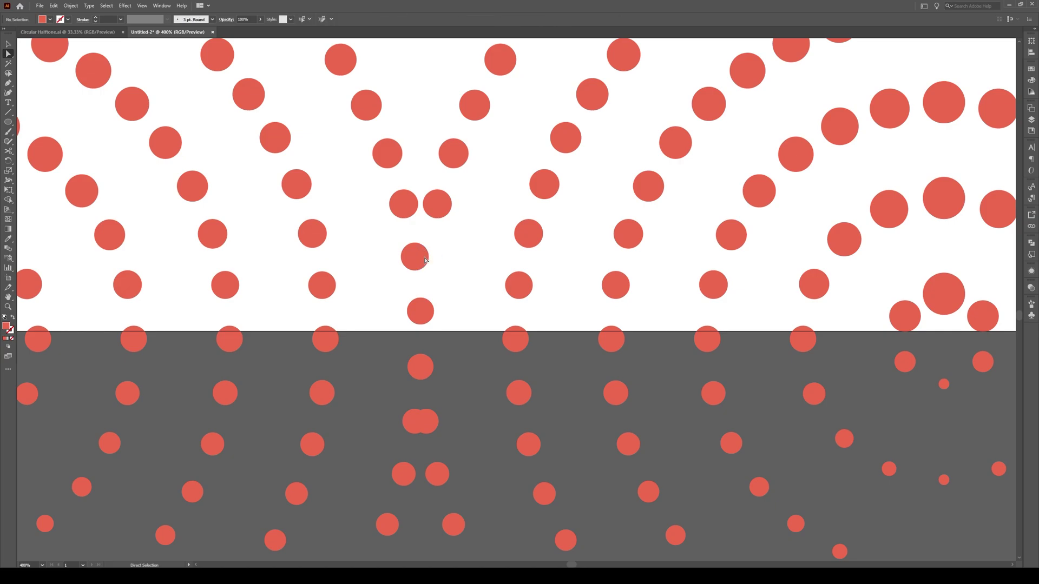
click(430, 424)
key(Delete)
- Remove the right dot of the upper and lower overlapping pairs at the second junction
scroll(463, 197, down, 3)
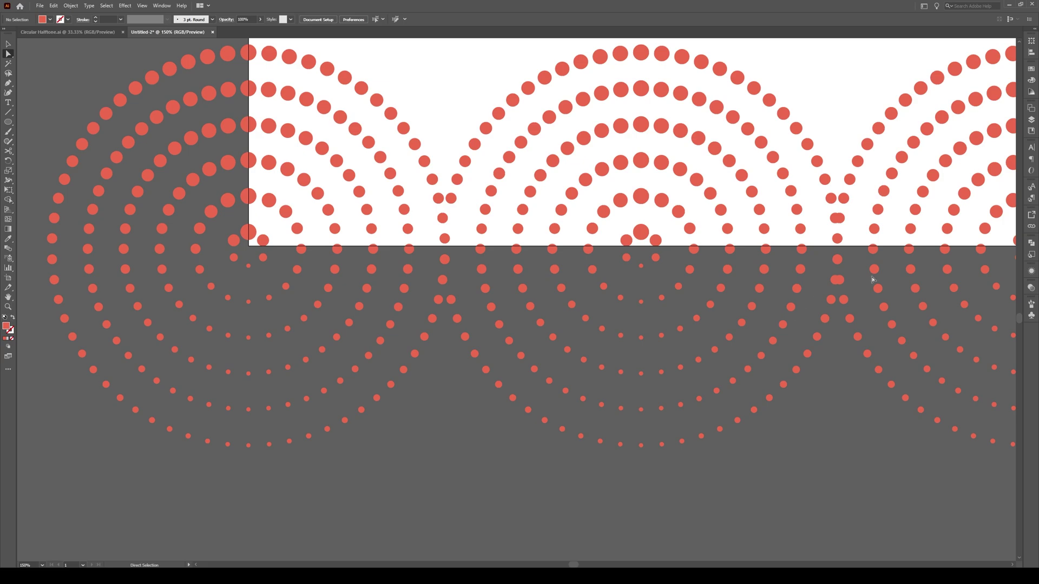
scroll(872, 279, up, 2)
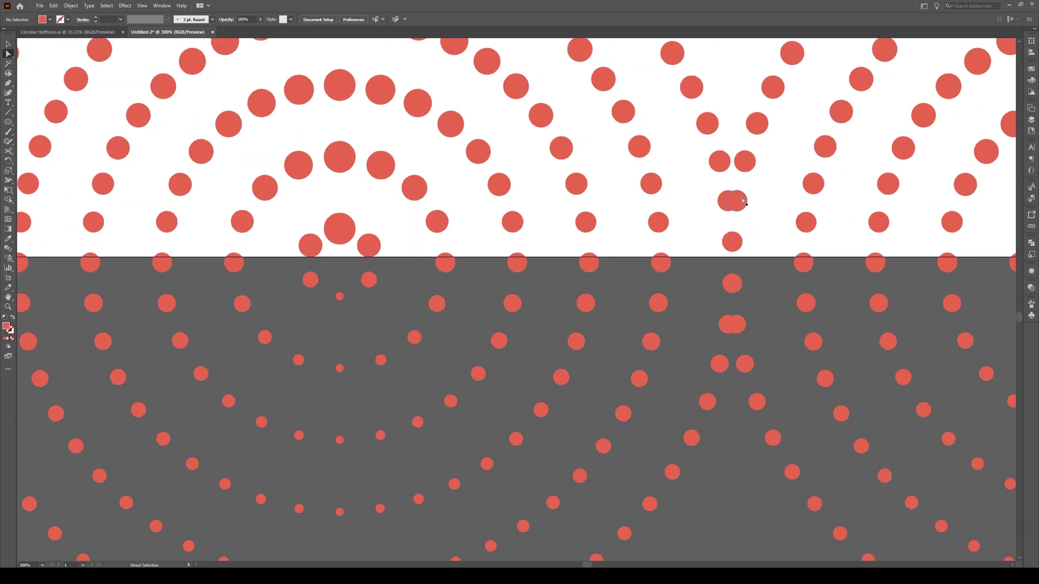
click(743, 201)
key(Delete)
click(748, 323)
key(Delete)
- Delete the doubled dots at the next junction and return to the Selection tool
scroll(477, 259, down, 4)
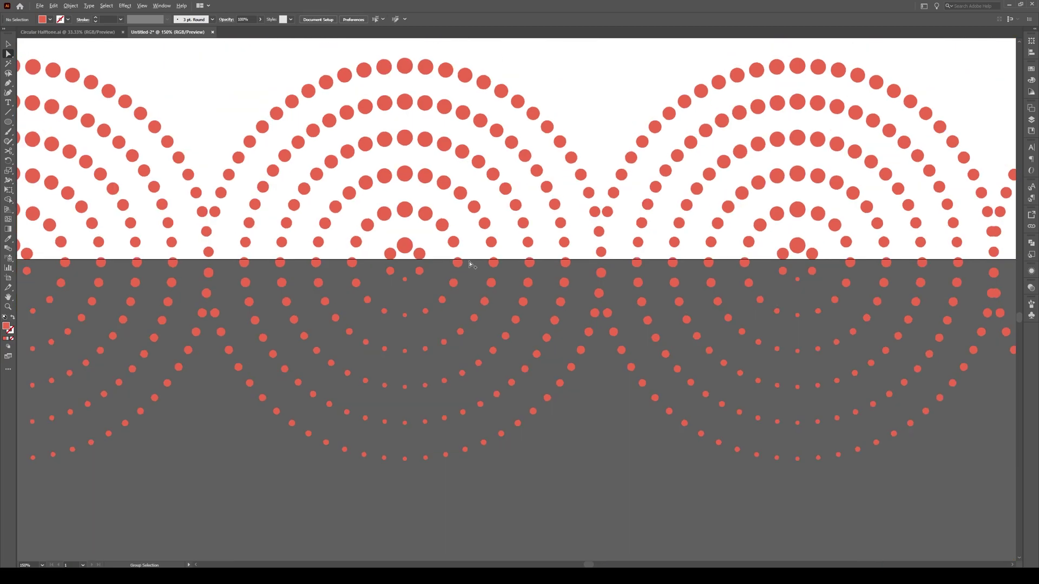
scroll(703, 248, up, 4)
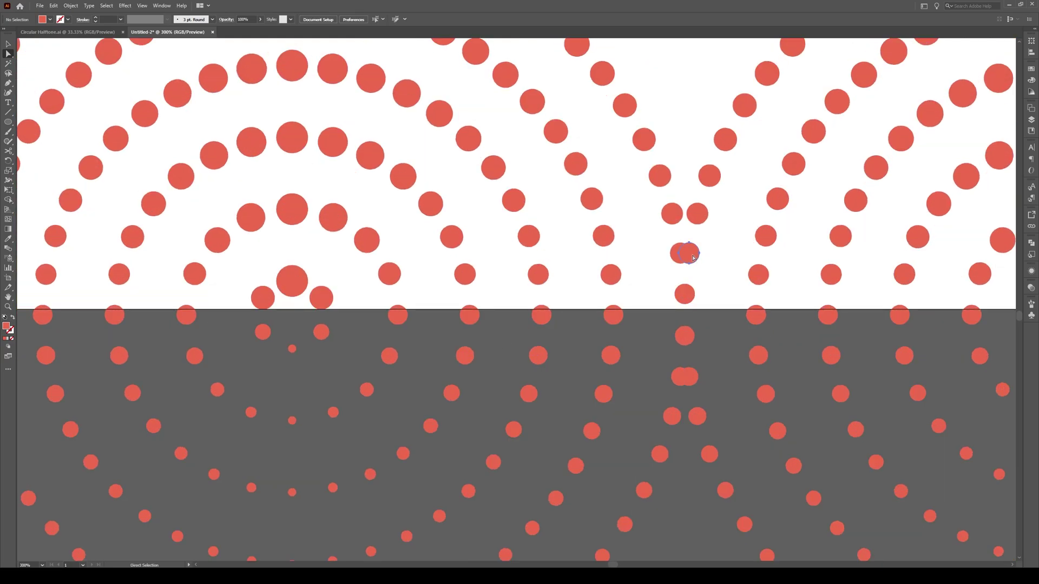
click(693, 257)
key(Delete)
click(693, 381)
key(Delete)
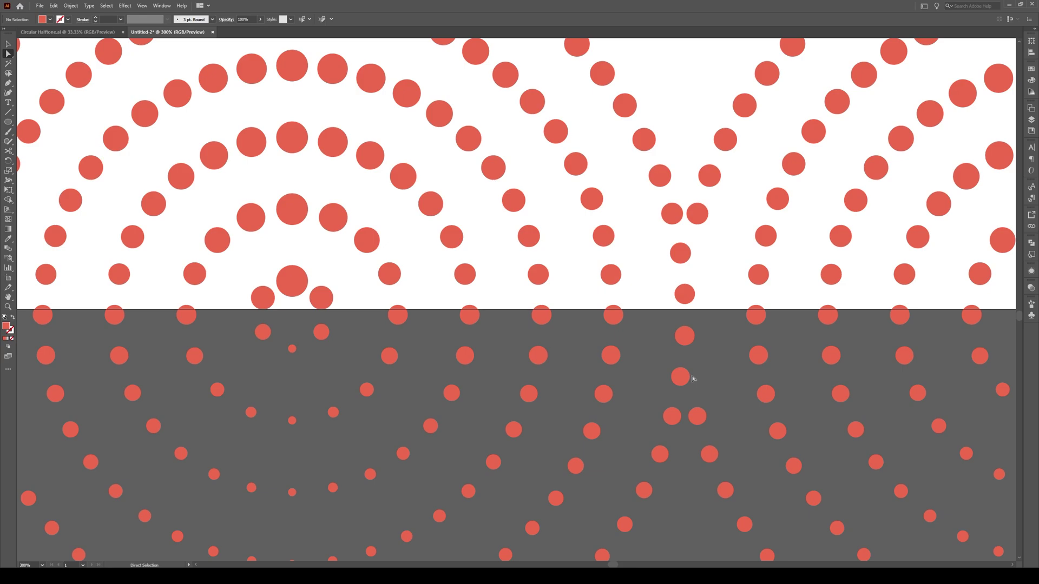
key(v)
- Zoom out to review the row and touch up the rightmost ring group
key(ctrl+1)
key(ctrl+plus)
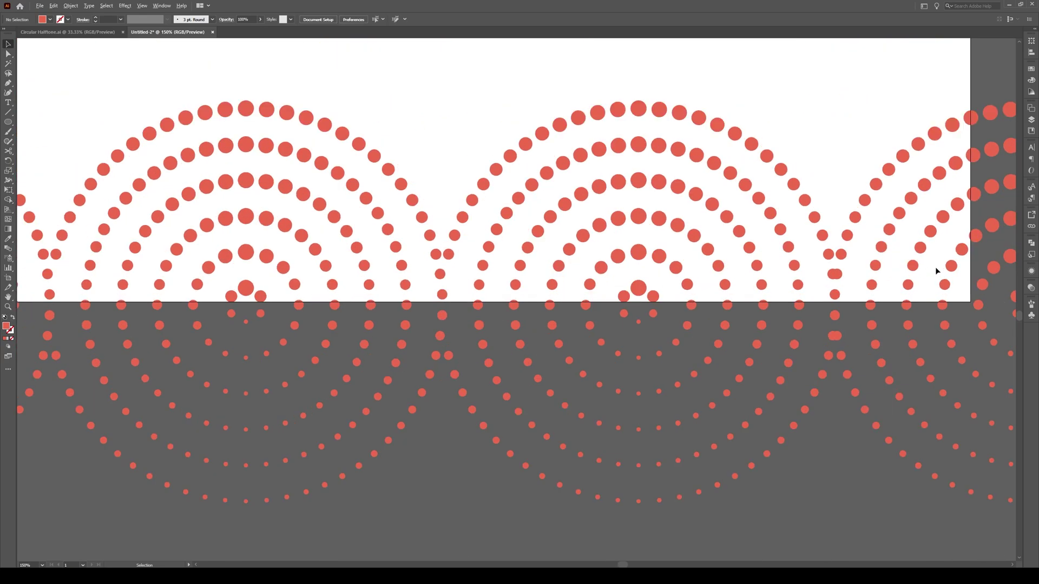
key(ctrl+minus)
click(859, 288)
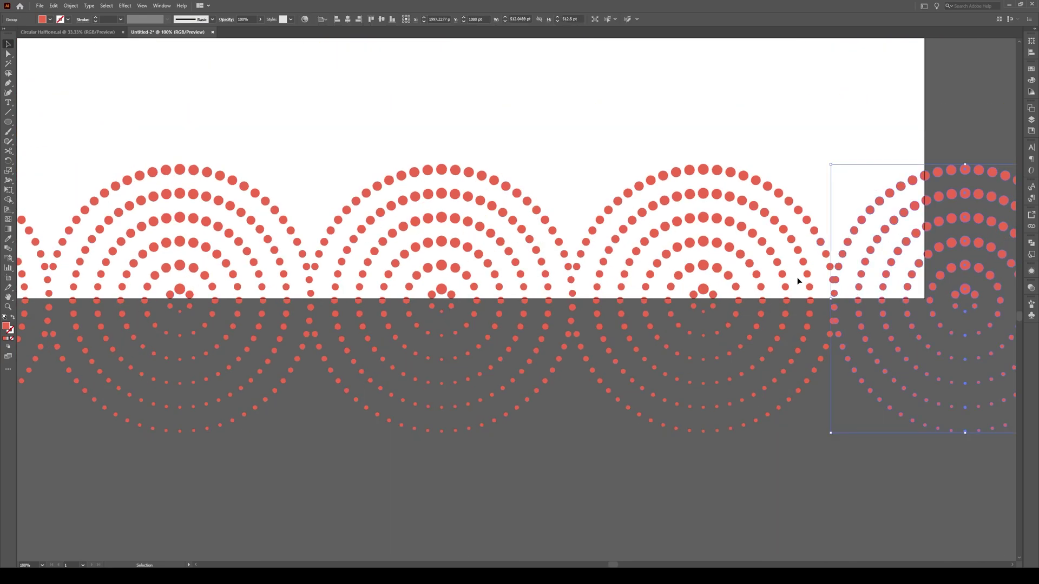
key(a)
click(849, 292)
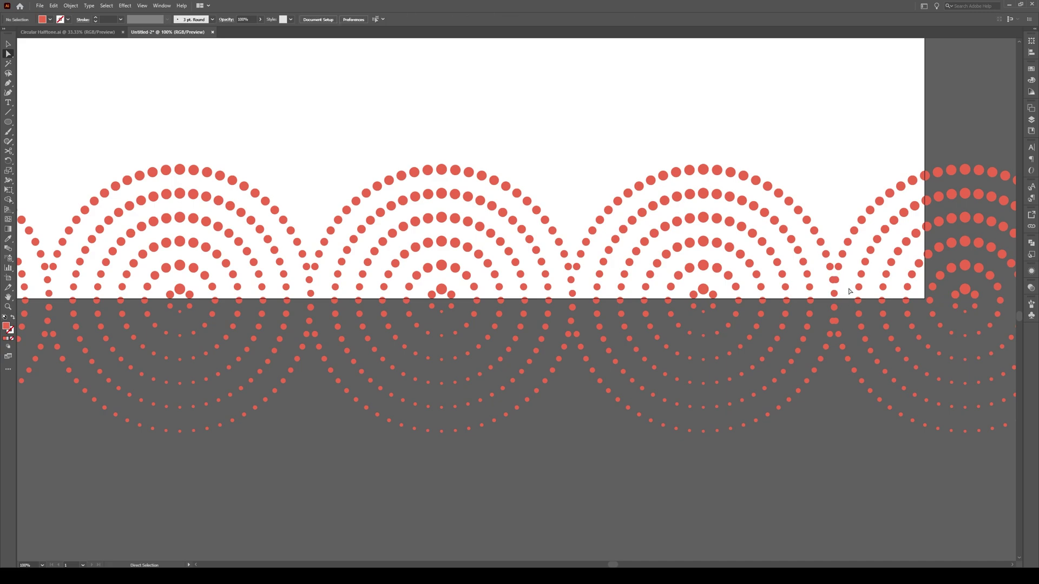
scroll(849, 291, up, 3)
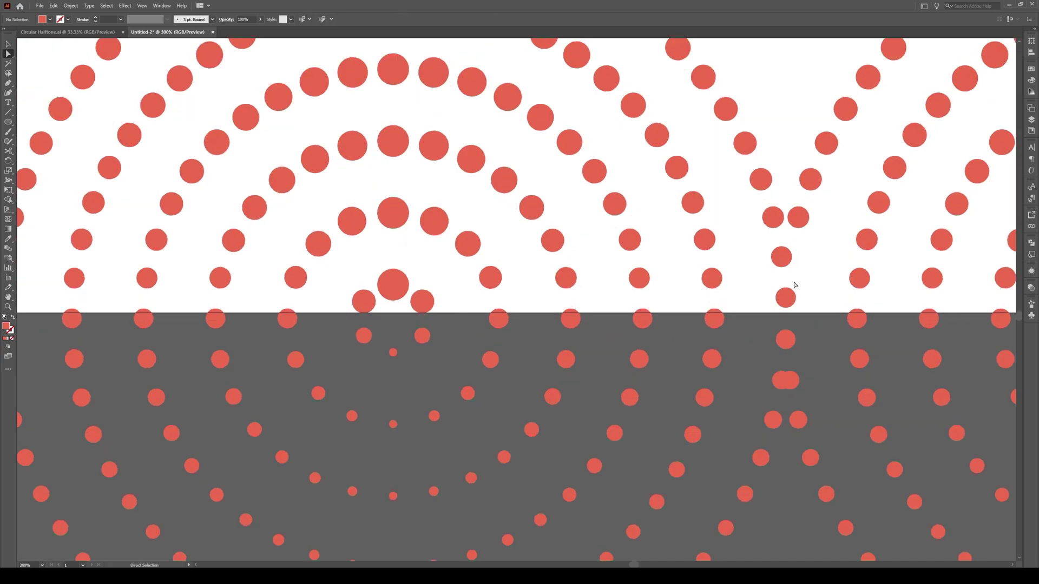
drag(788, 384, 780, 381)
key(v)
scroll(798, 326, down, 7)
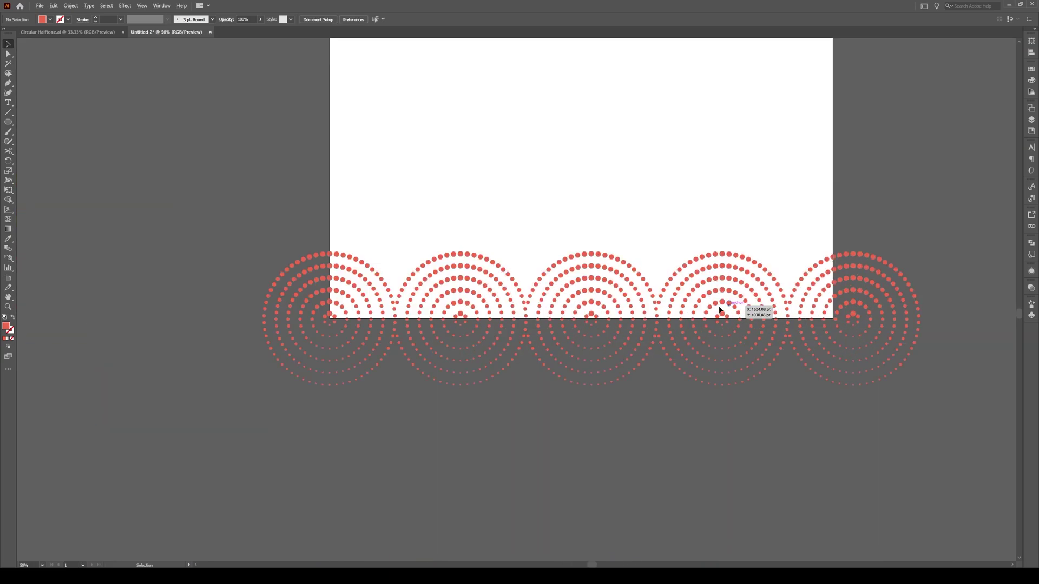
scroll(690, 307, up, 1)
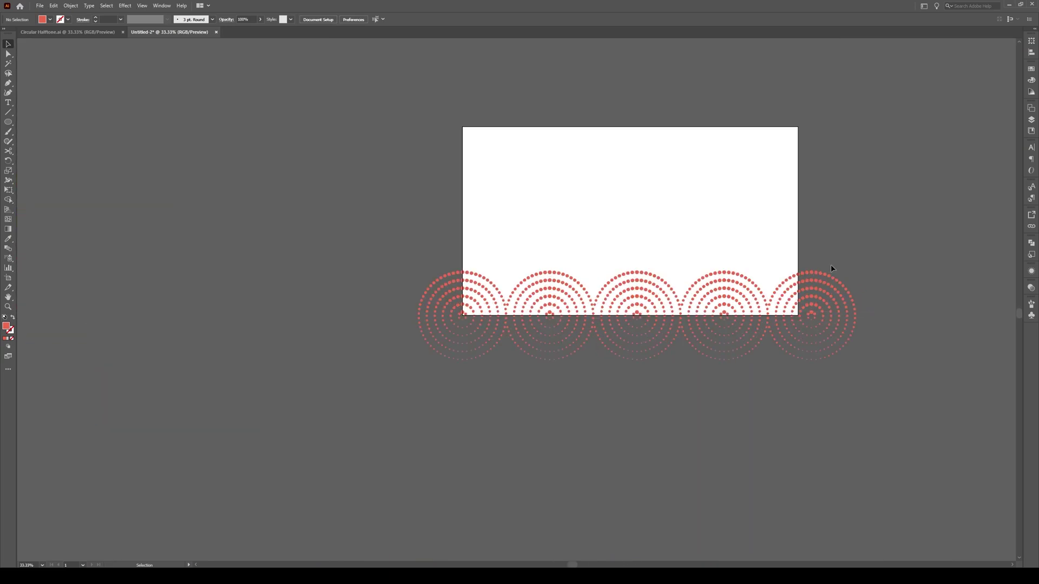
scroll(683, 251, up, 1)
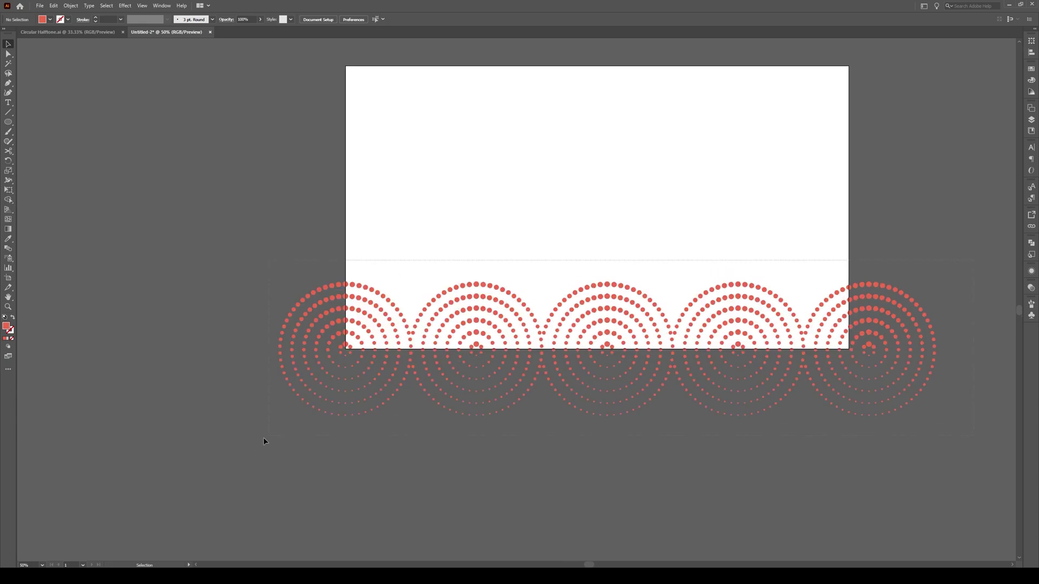
- Duplicate the ring row upward, shifted half a ring left and nudged up to interlock
drag(263, 437, 310, 418)
scroll(469, 363, up, 2)
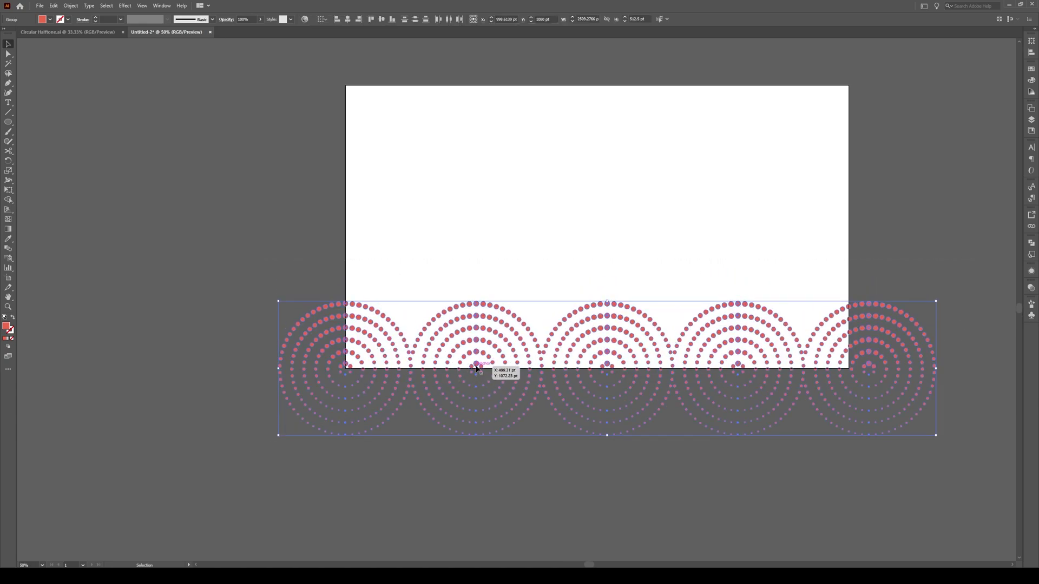
drag(477, 367, 484, 231)
drag(484, 236, 418, 248)
scroll(403, 311, up, 5)
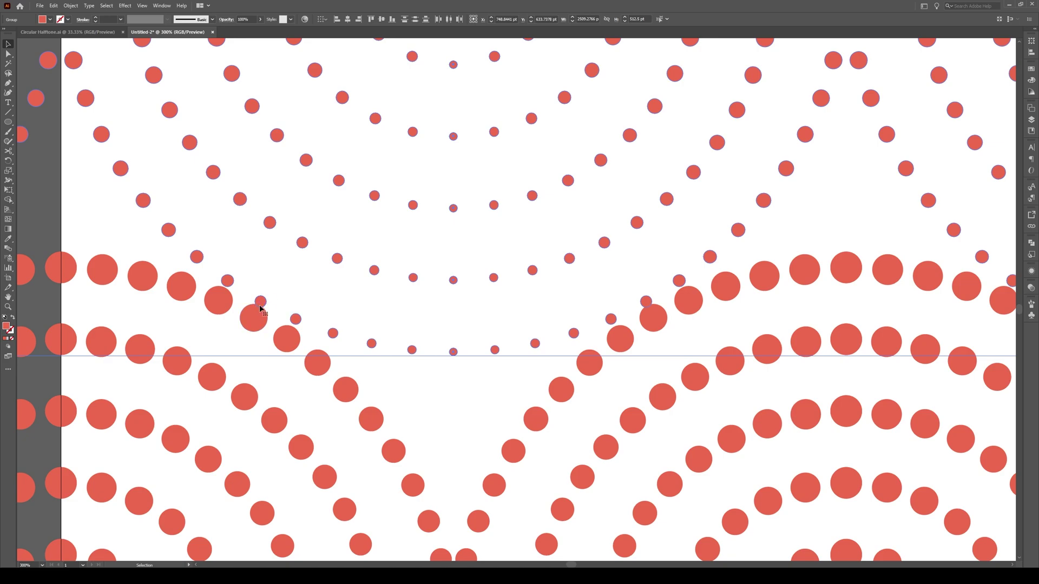
key(Up)
key(Up)
key(Up)
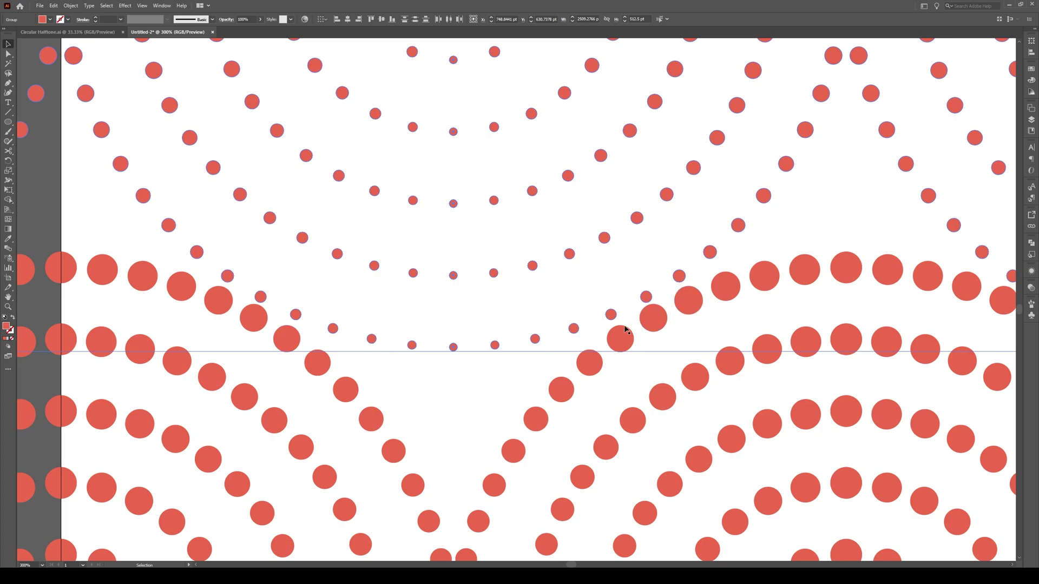
- Zoom out to view the whole artboard and deselect the halftone rows
scroll(344, 353, down, 6)
scroll(703, 325, up, 5)
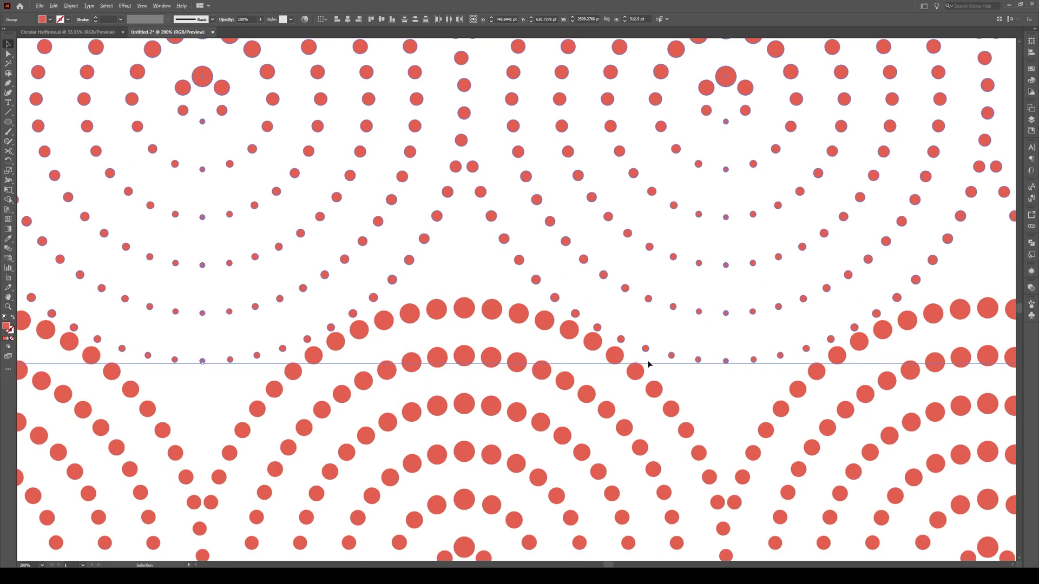
scroll(817, 335, down, 3)
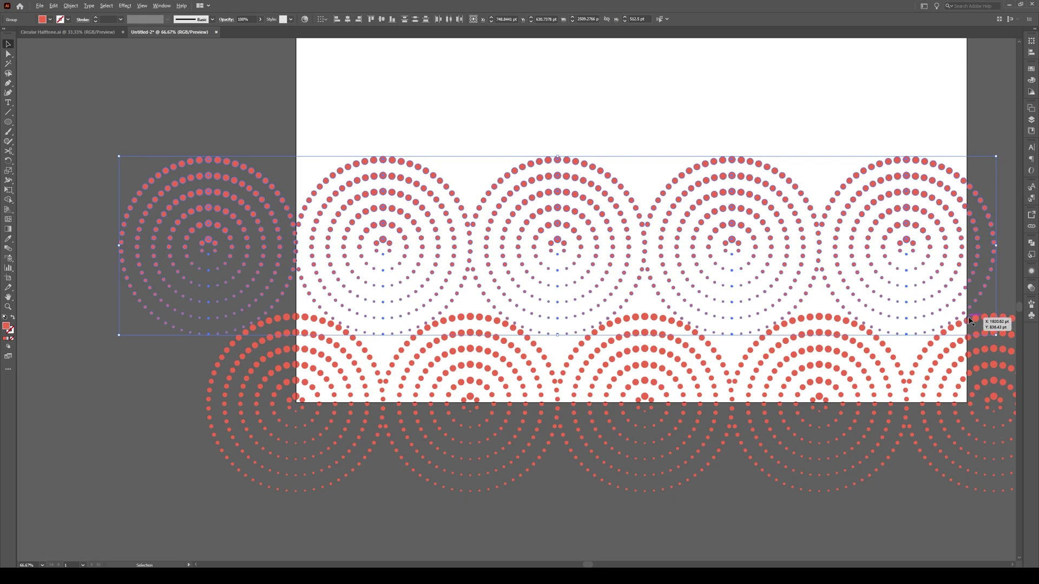
scroll(874, 318, down, 1)
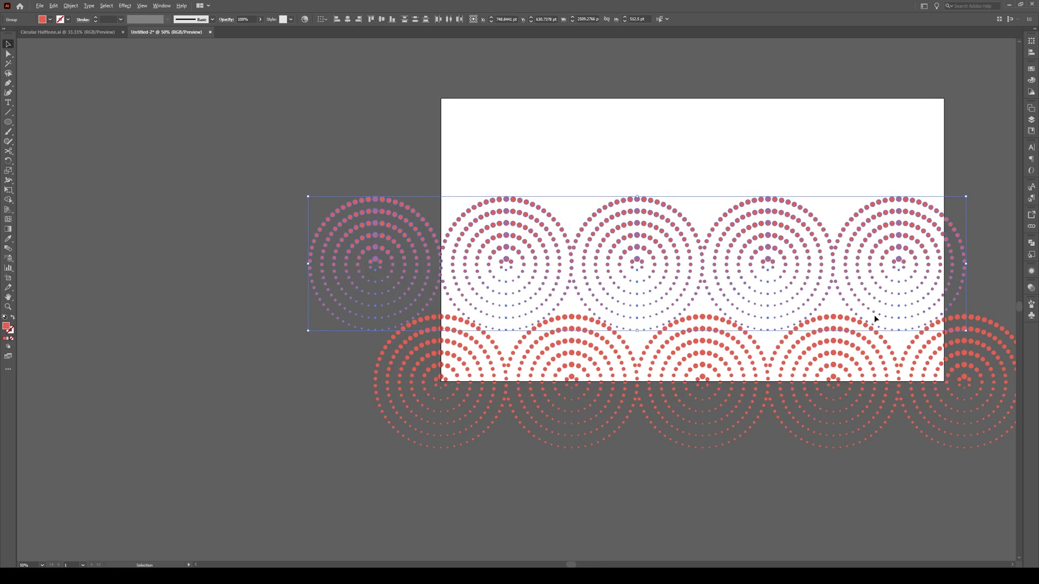
click(790, 459)
scroll(410, 358, down, 1)
scroll(610, 348, up, 1)
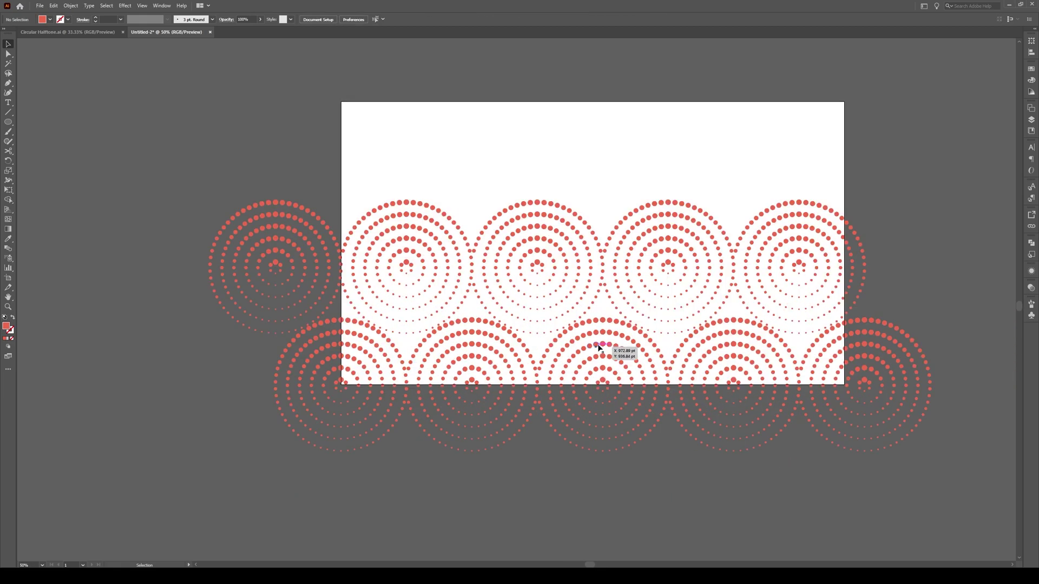
- Select both halftone rows and copy them upward, stacking the copy above the originals
drag(872, 246, 214, 476)
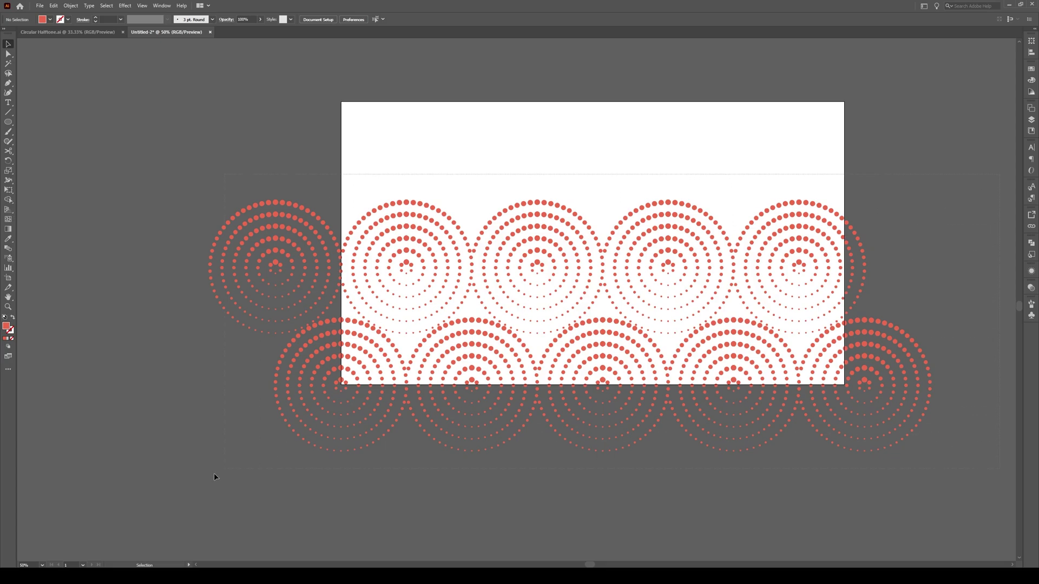
drag(145, 515, 146, 514)
scroll(425, 216, up, 1)
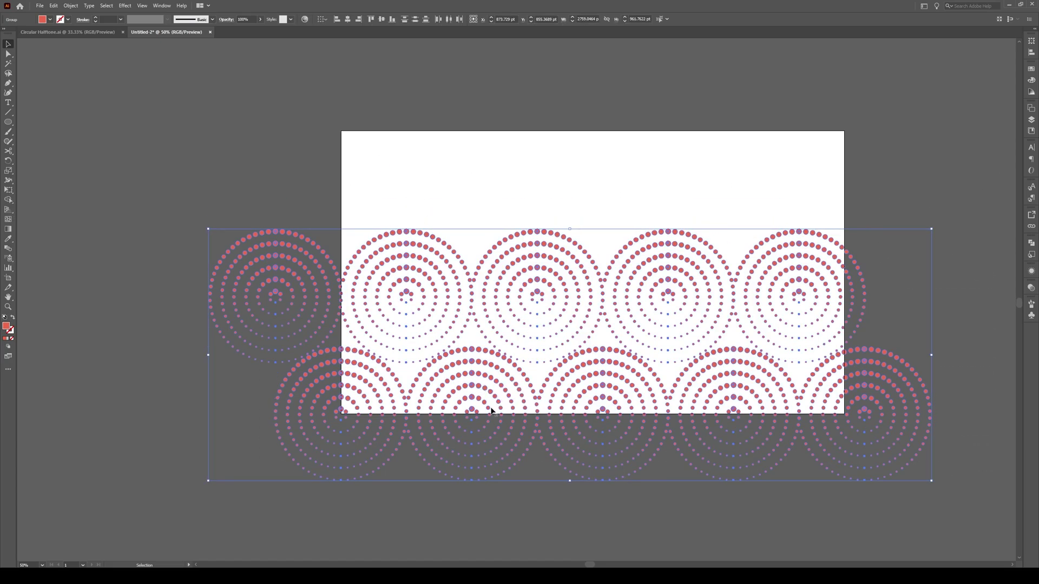
drag(478, 414, 473, 179)
scroll(432, 242, up, 5)
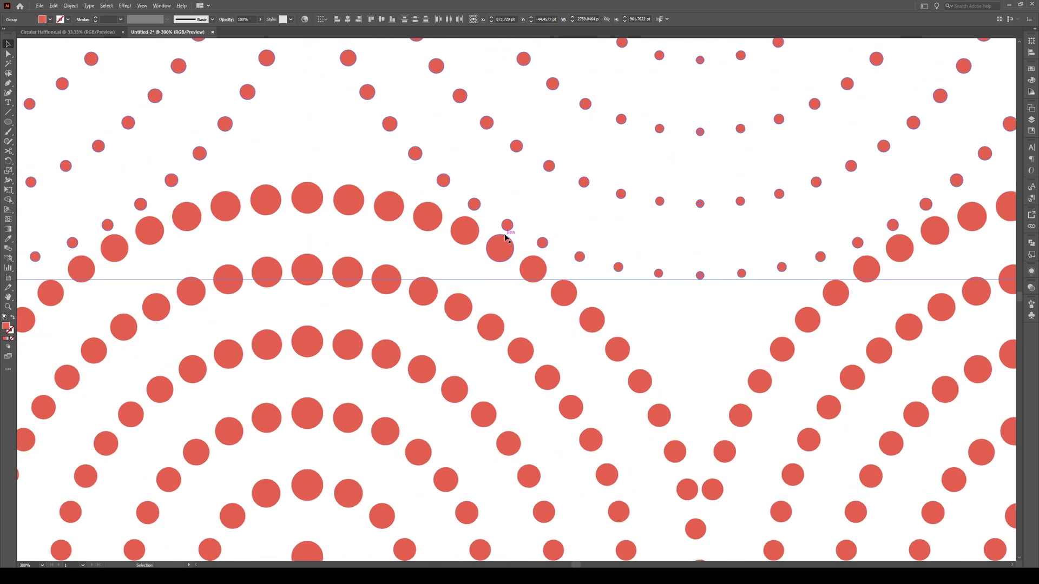
scroll(505, 238, down, 6)
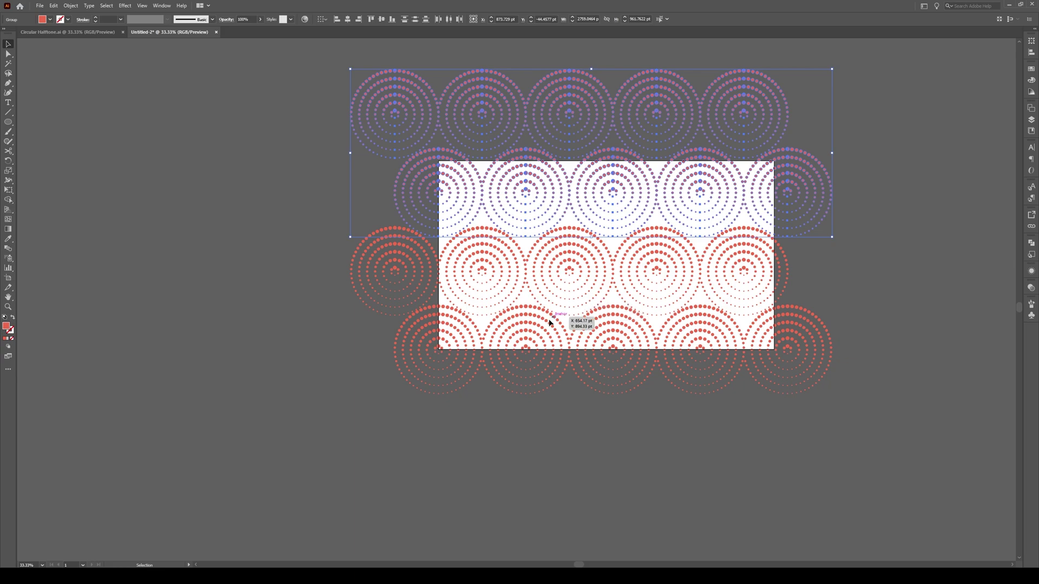
scroll(542, 342, up, 3)
drag(543, 342, 543, 180)
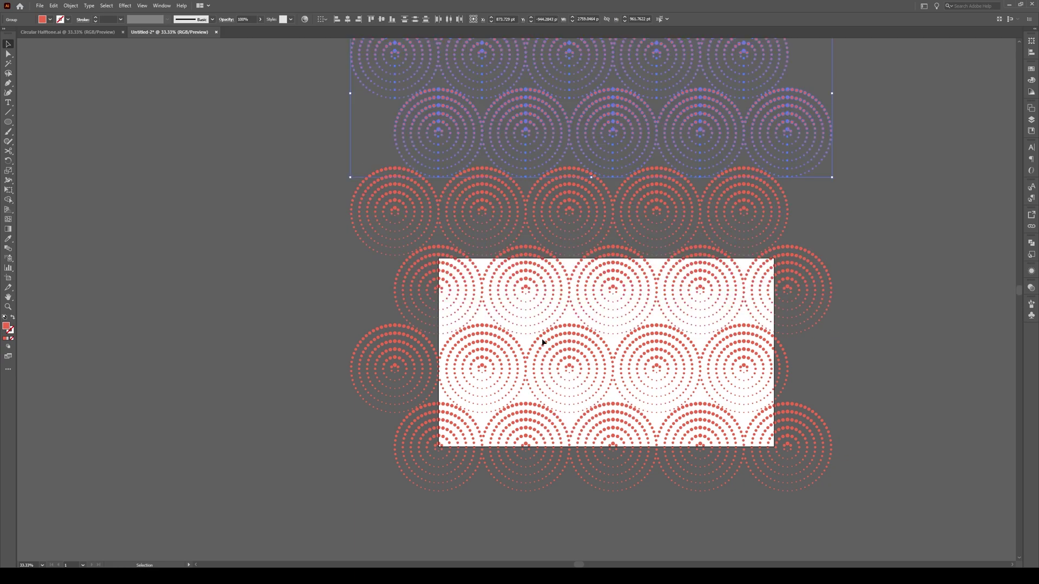
scroll(541, 354, down, 2)
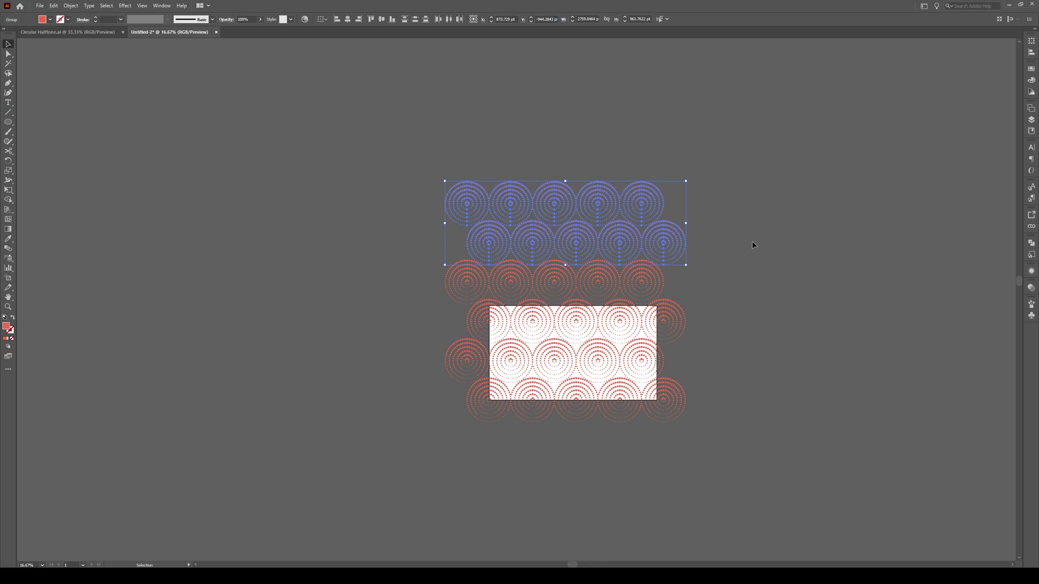
- Select the whole halftone grid and rotate it 45 degrees
click(768, 239)
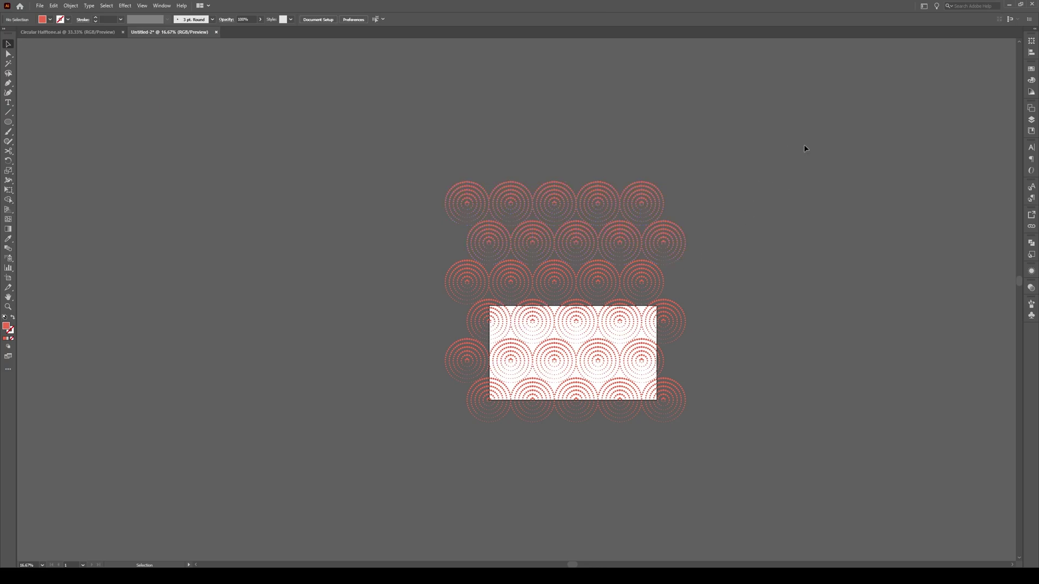
click(493, 357)
scroll(583, 433, up, 1)
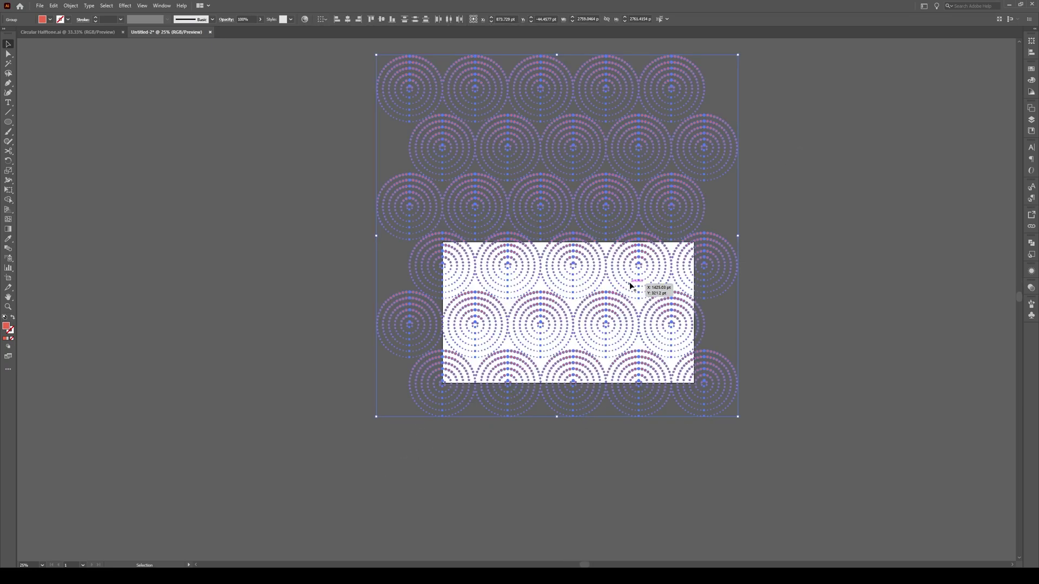
key(r)
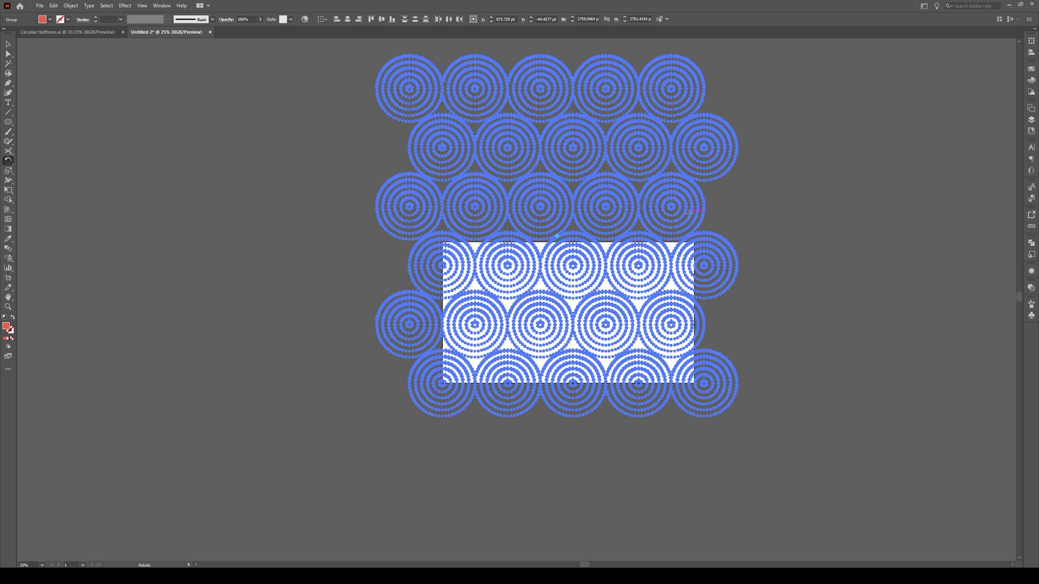
drag(689, 213, 681, 267)
key(v)
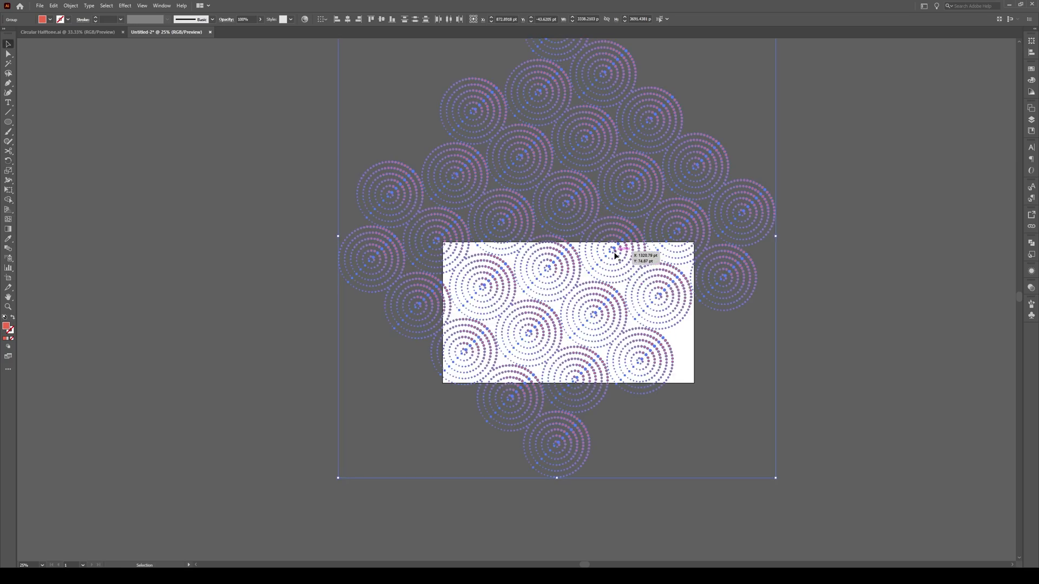
- Move the rotated pattern down and right over the artboard, then deselect
drag(612, 252, 624, 312)
click(802, 448)
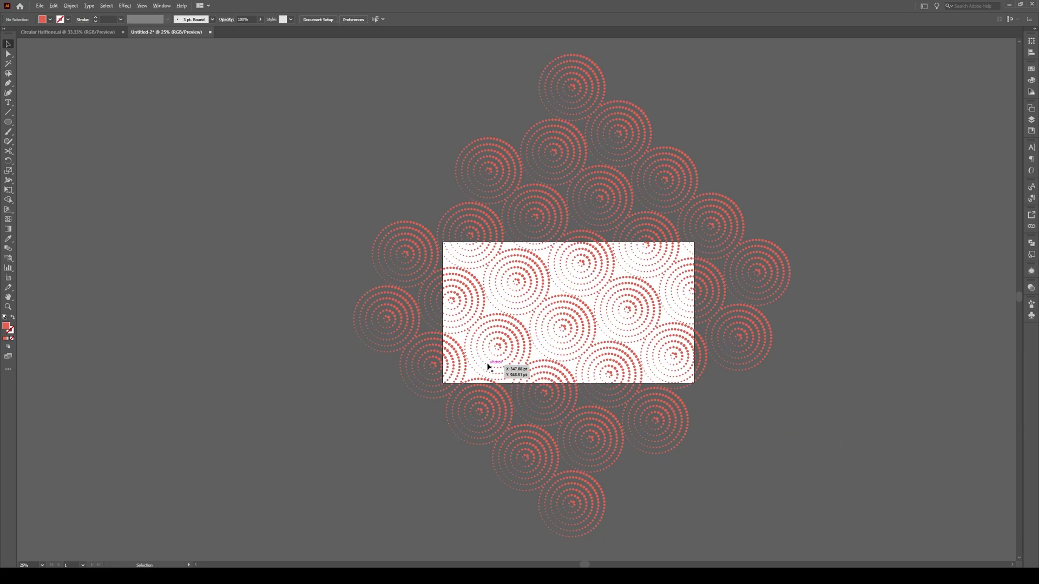
scroll(498, 363, up, 1)
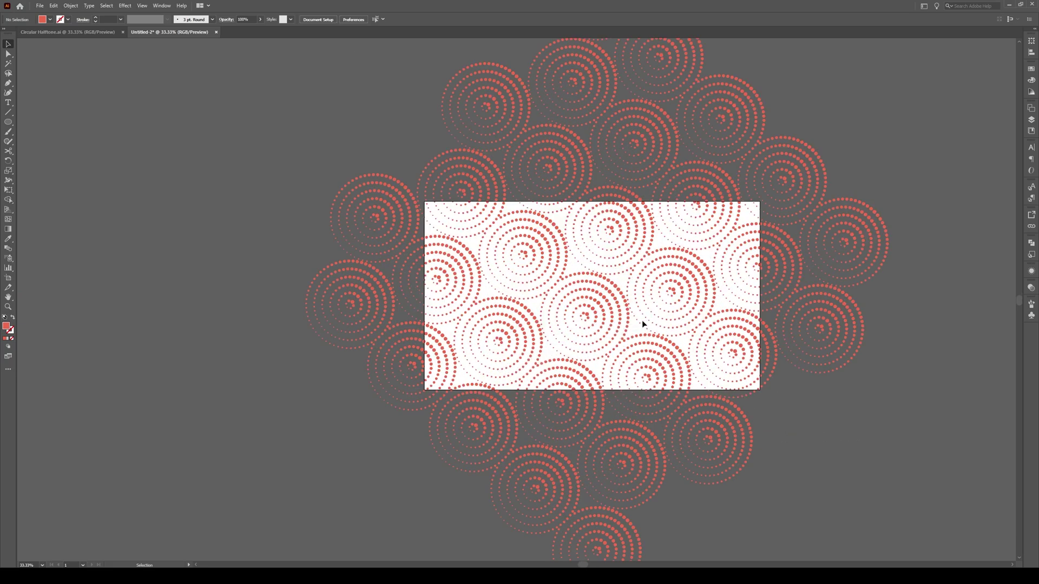
- Draw a rectangle covering the whole artboard
key(m)
scroll(761, 203, up, 1)
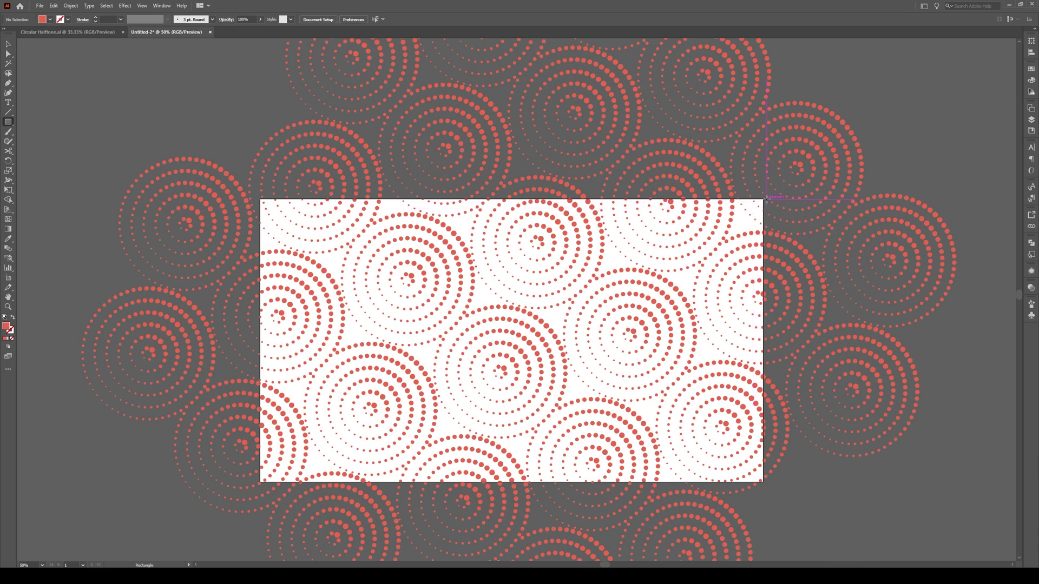
drag(763, 199, 260, 482)
key(v)
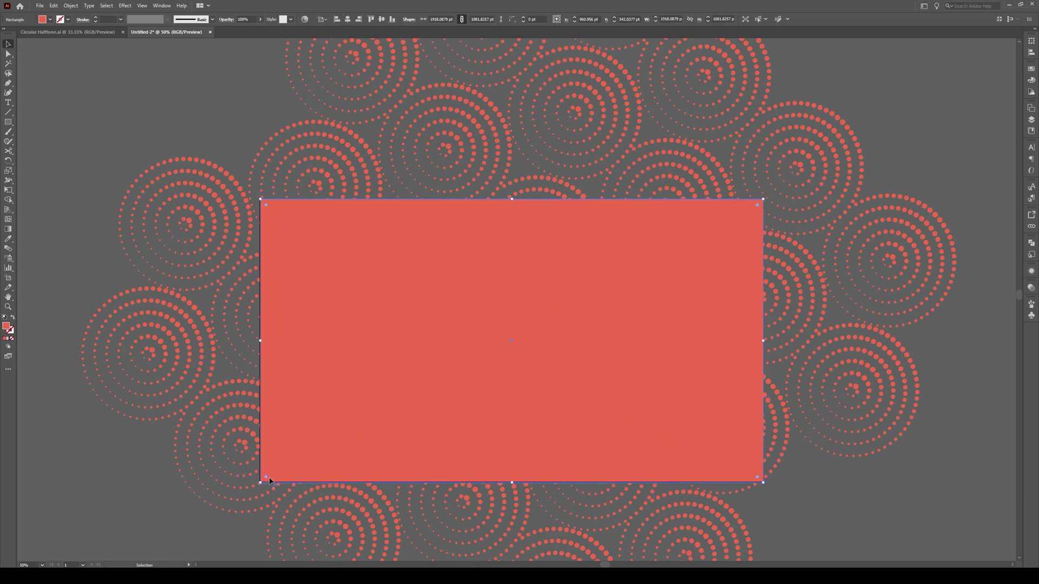
click(837, 494)
alt+scroll(828, 490, down, 2)
scroll(812, 481, down, 3)
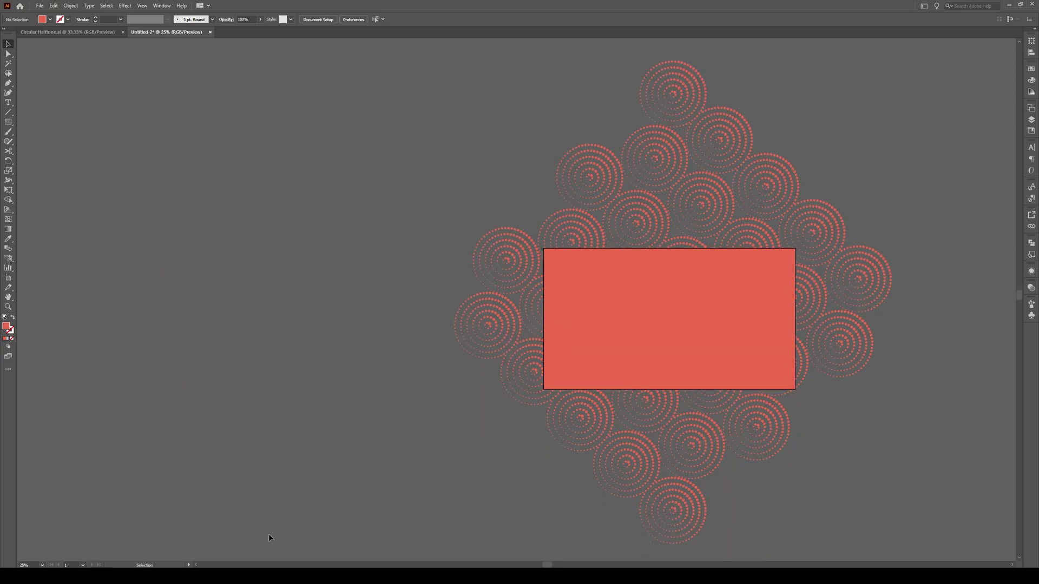
- Select all the artwork and make a clipping mask from the rectangle
key(ctrl+a)
right_click(655, 300)
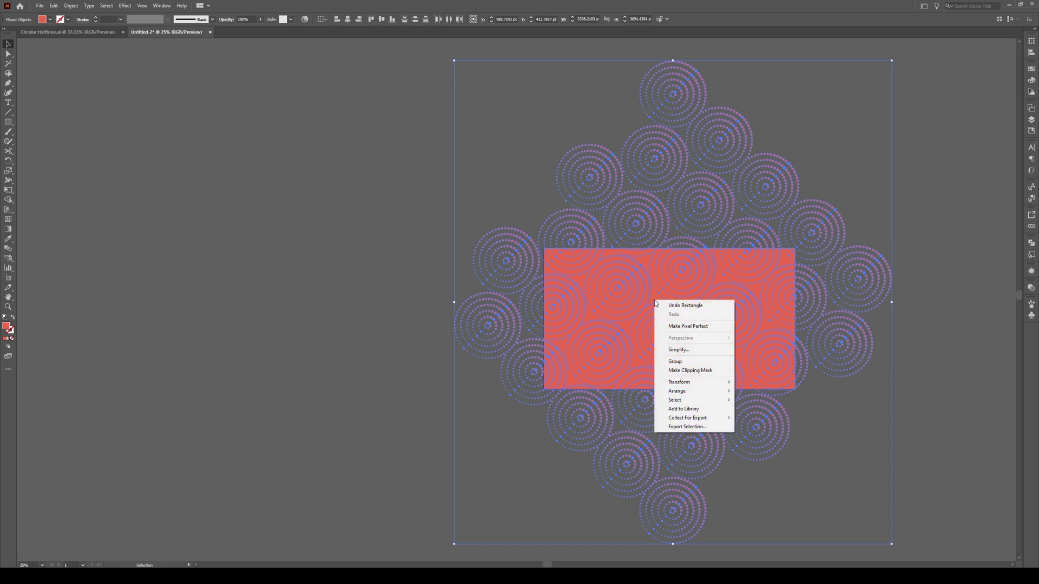
click(692, 370)
- Drag the clip group's bottom edge down until it snaps to the artboard's bottom edge
click(790, 407)
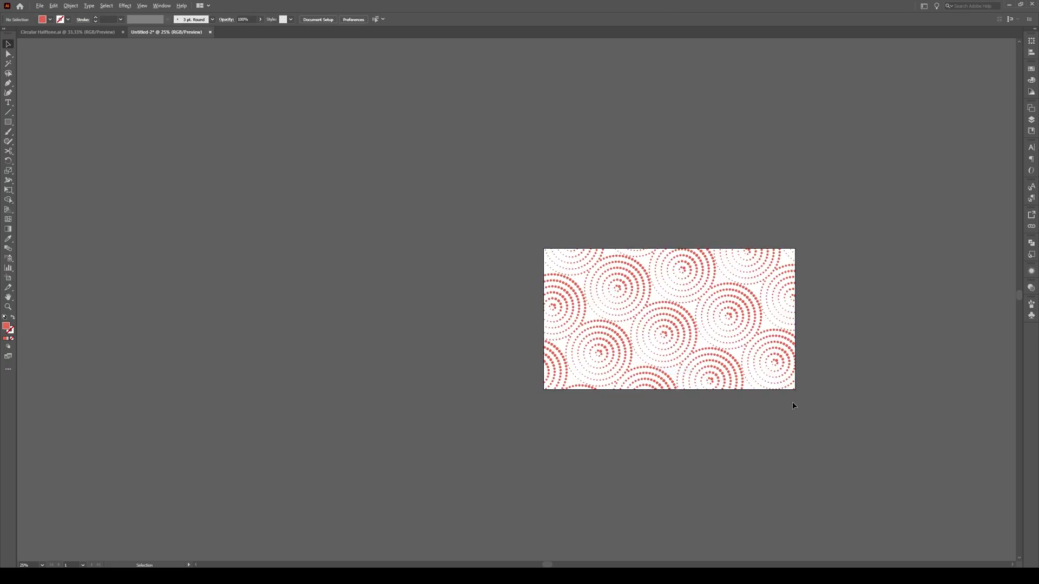
scroll(684, 361, up, 1)
scroll(765, 359, up, 2)
scroll(839, 449, up, 1)
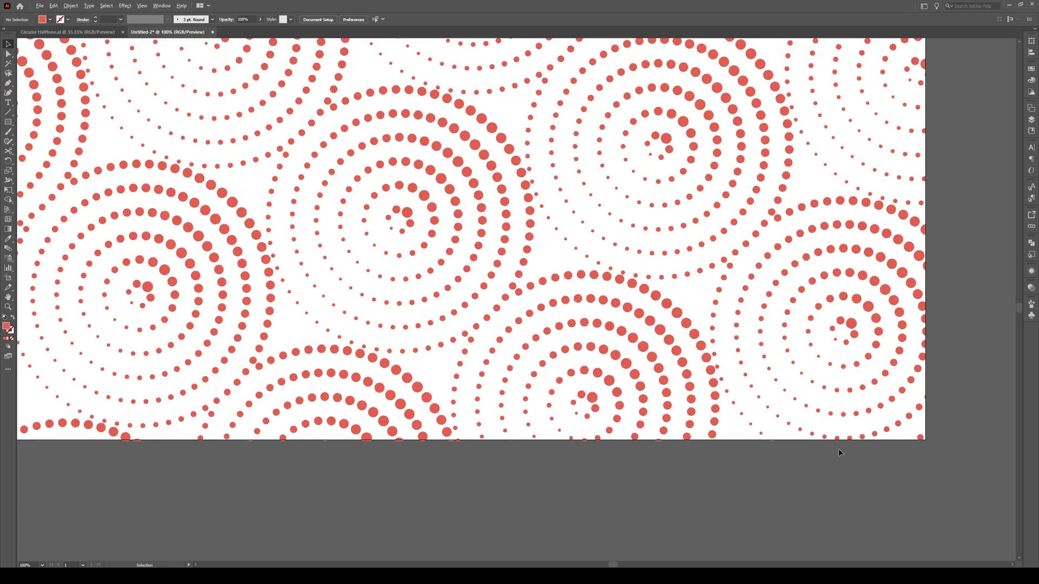
scroll(780, 449, up, 1)
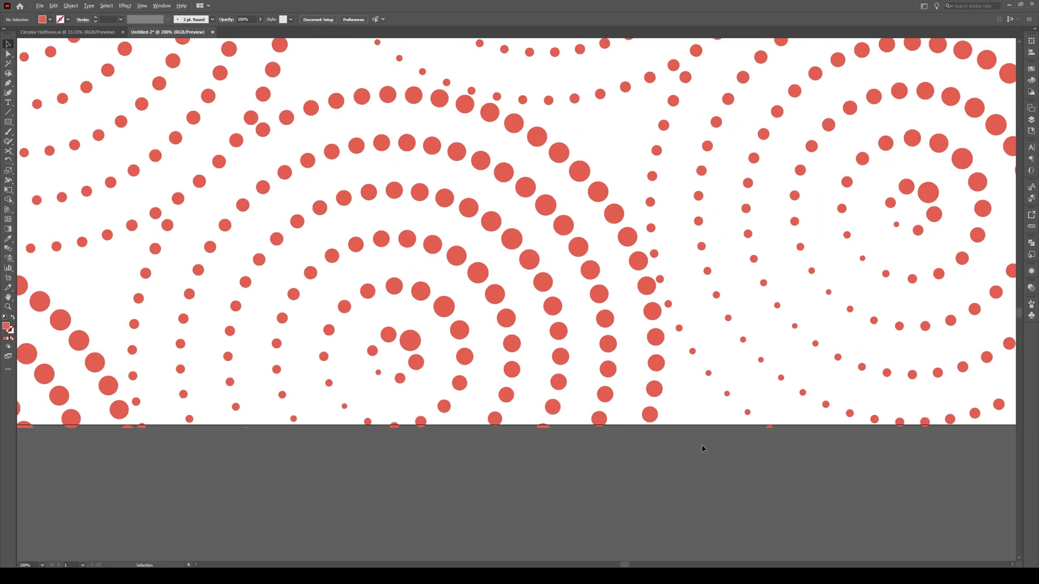
click(541, 429)
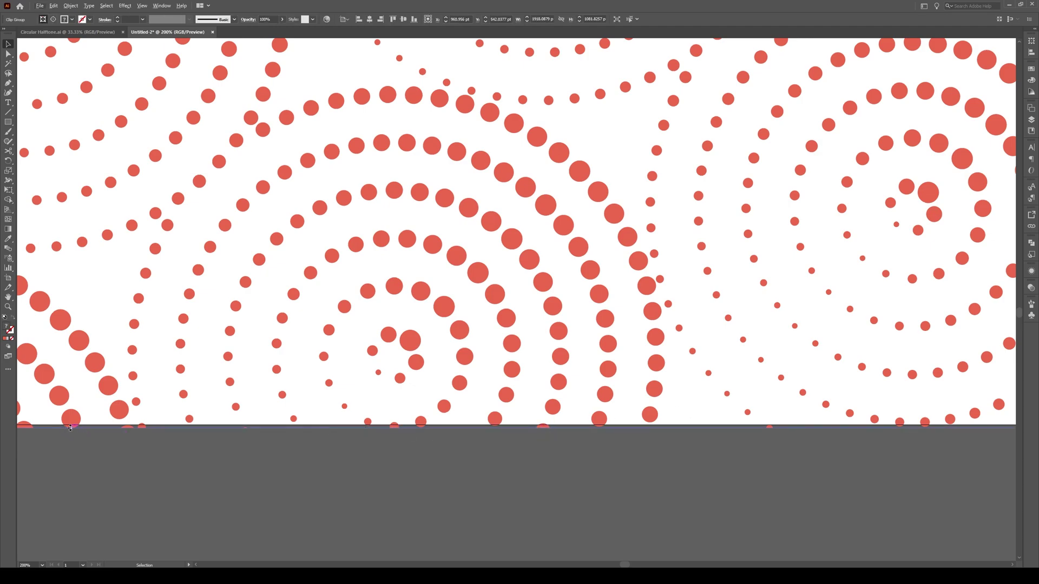
drag(71, 428, 71, 424)
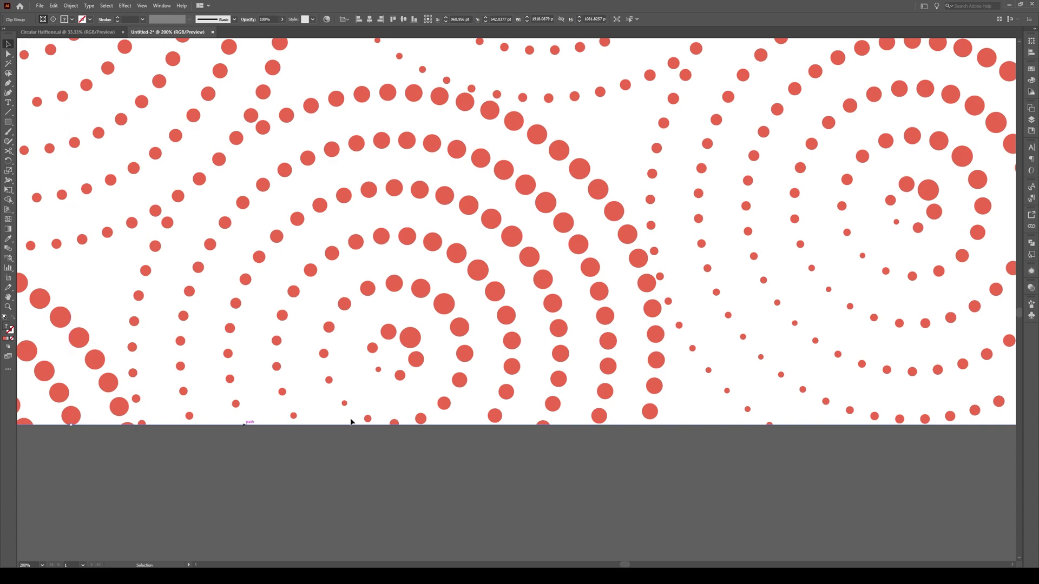
- Snap the clip group's top edge to the artboard's top edge and deselect it
scroll(487, 417, down, 3)
scroll(863, 178, up, 2)
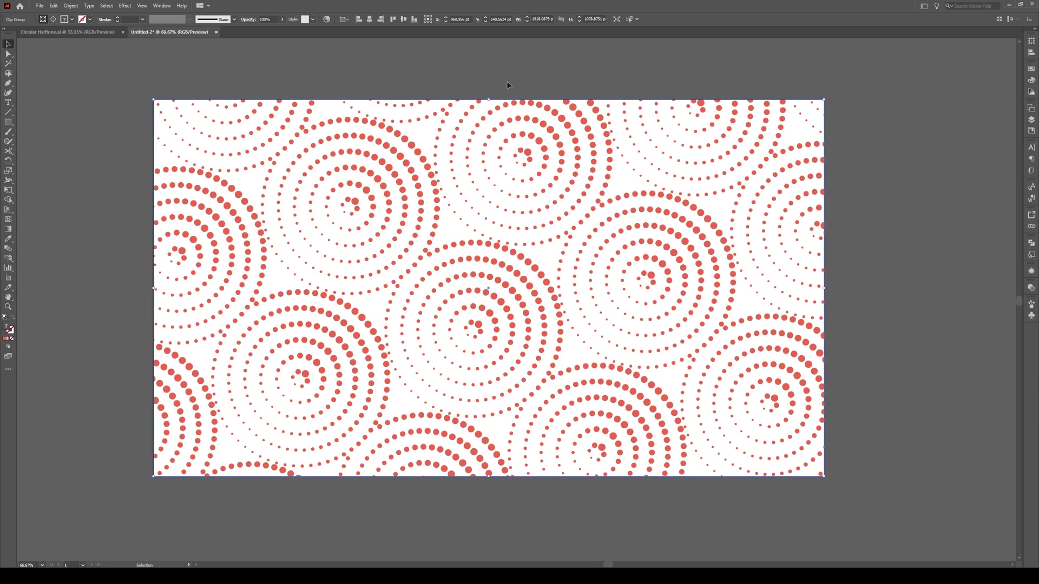
scroll(487, 86, up, 5)
drag(493, 189, 492, 186)
scroll(717, 209, down, 4)
scroll(146, 490, up, 2)
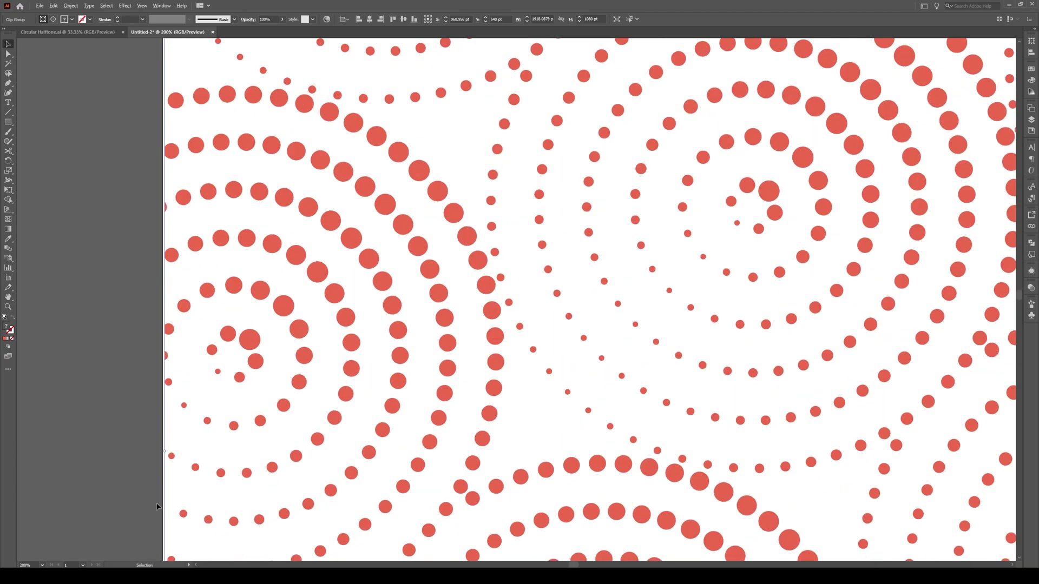
scroll(171, 452, down, 2)
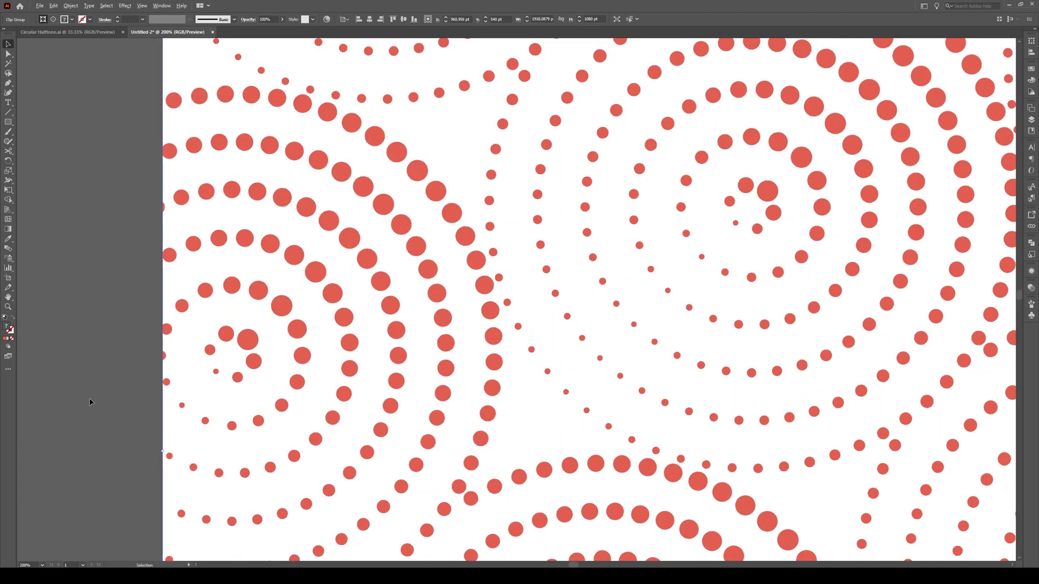
scroll(108, 402, down, 1)
scroll(735, 447, down, 2)
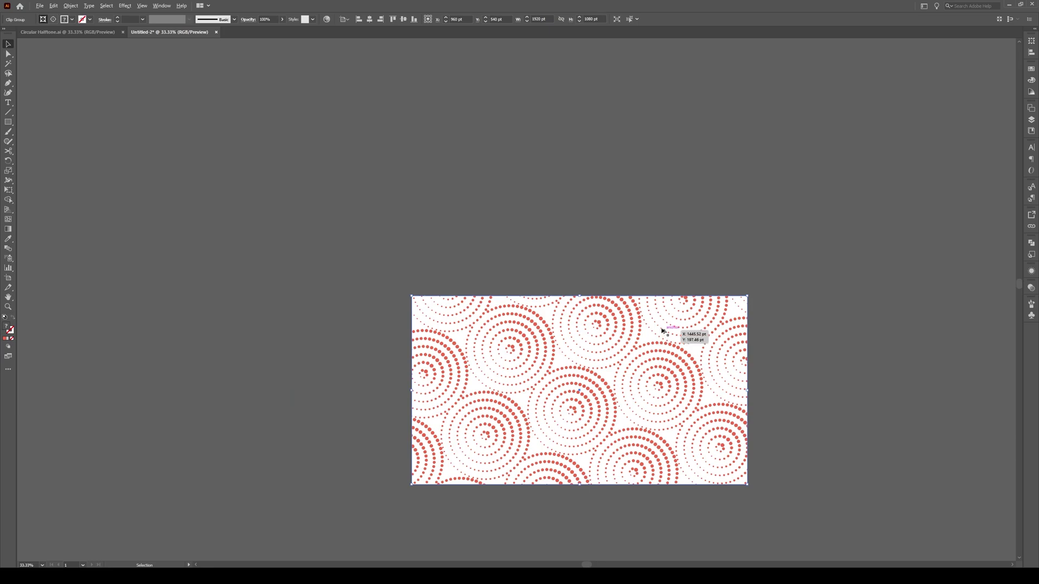
click(627, 257)
scroll(628, 257, down, 1)
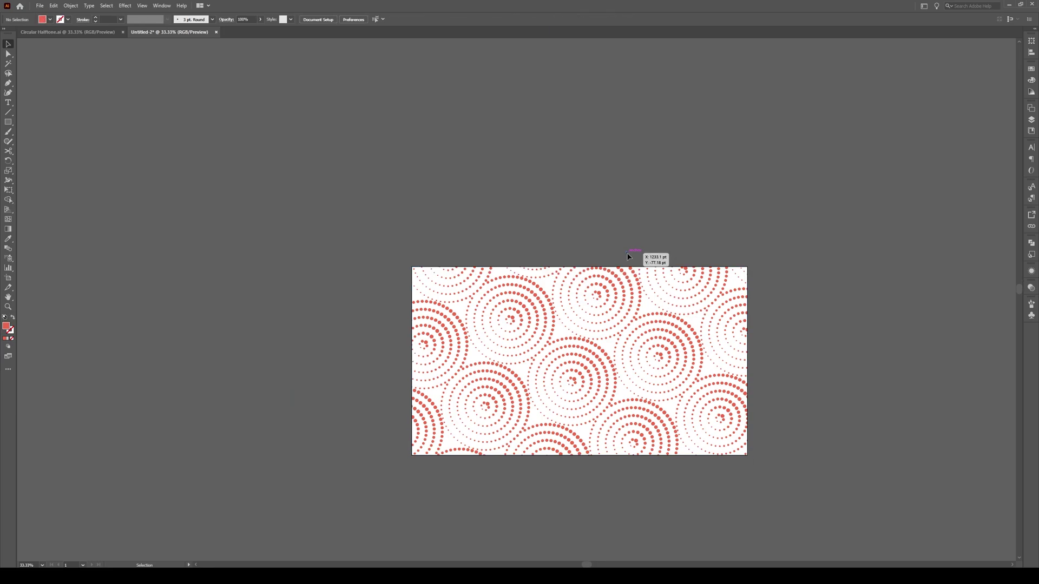
scroll(679, 393, up, 1)
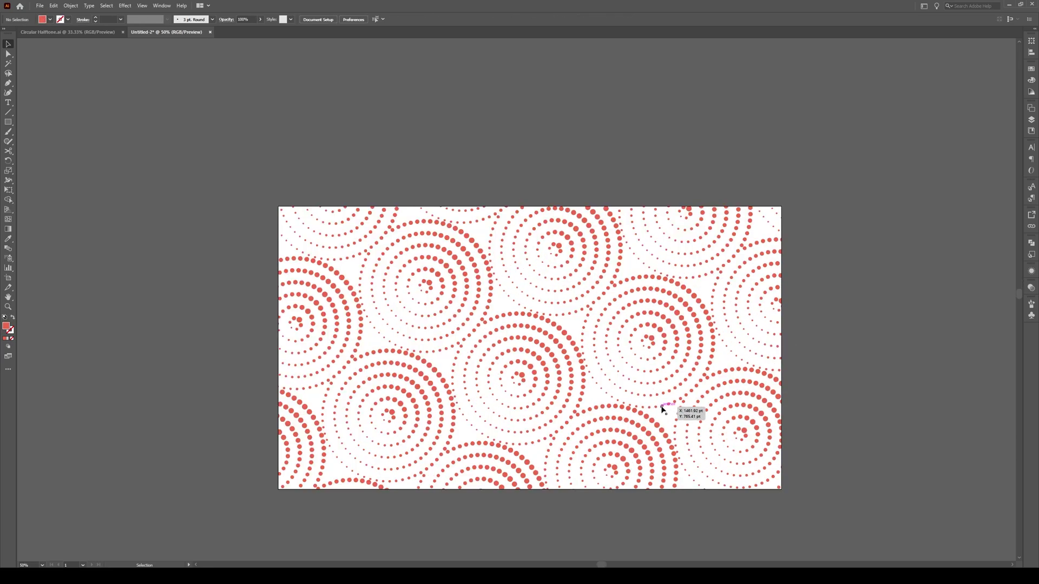